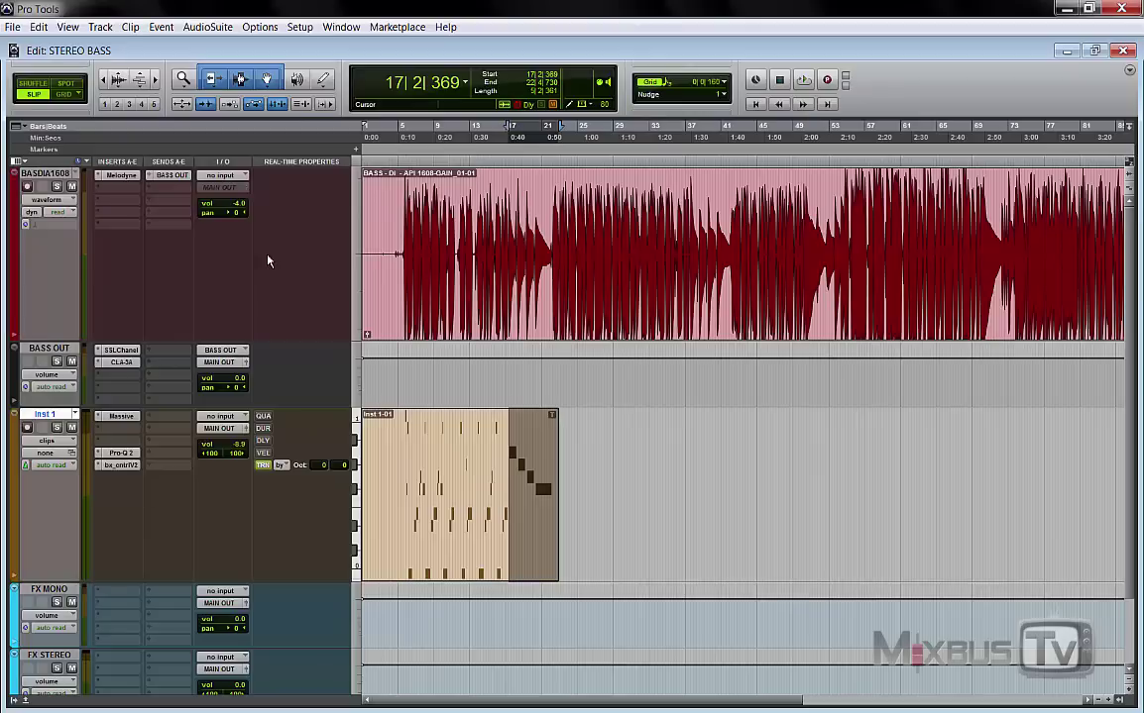
- Add a pre-fader send from the BASS OUT track to stereo Bus 125-126 in its first send slot
{"action": "key", "text": "Return"}
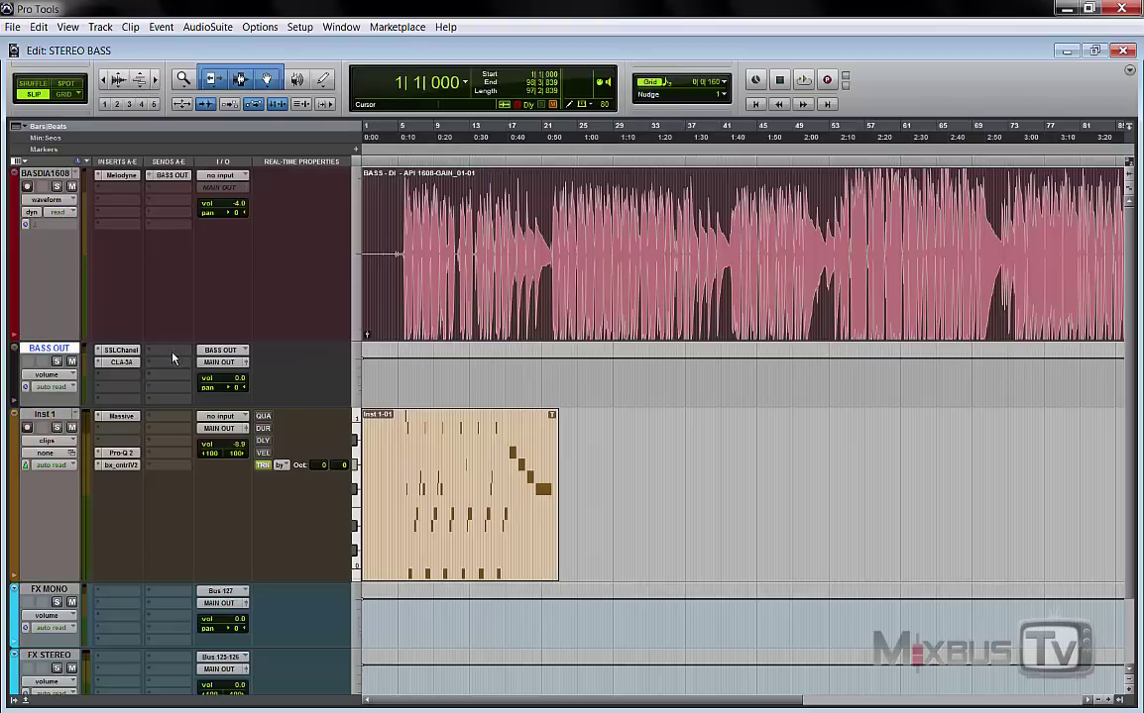
{"action": "left_click", "coordinate": [170, 351]}
{"action": "mouse_move", "coordinate": [247, 395]}
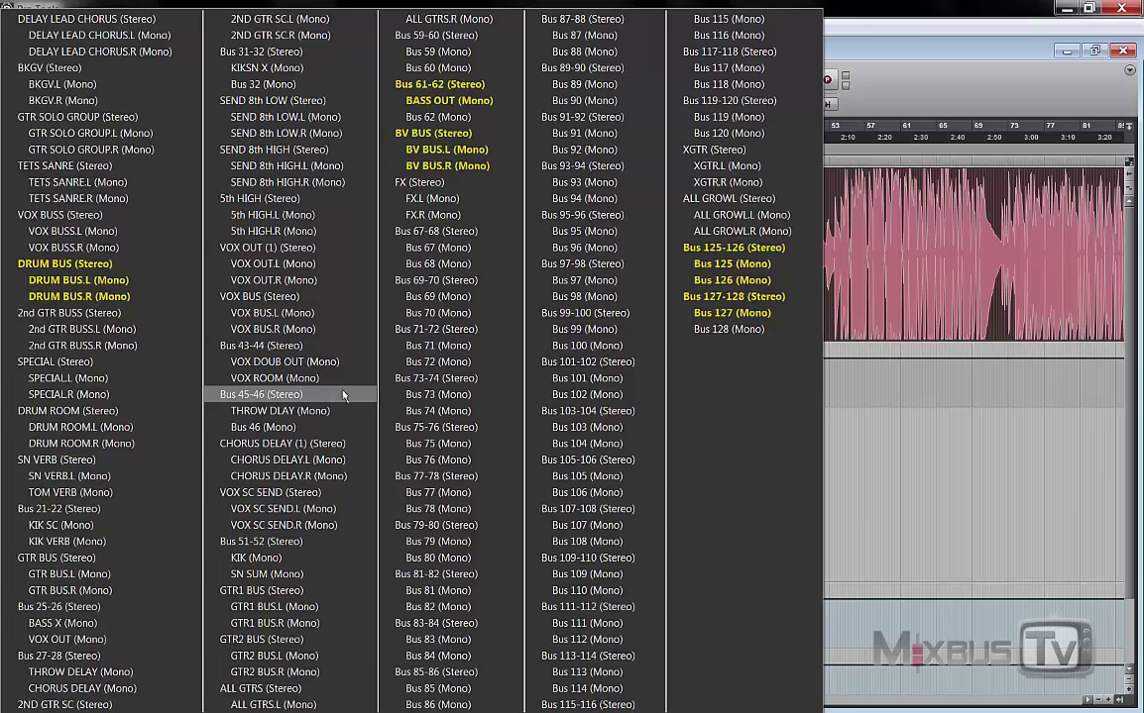
{"action": "left_click", "coordinate": [726, 242]}
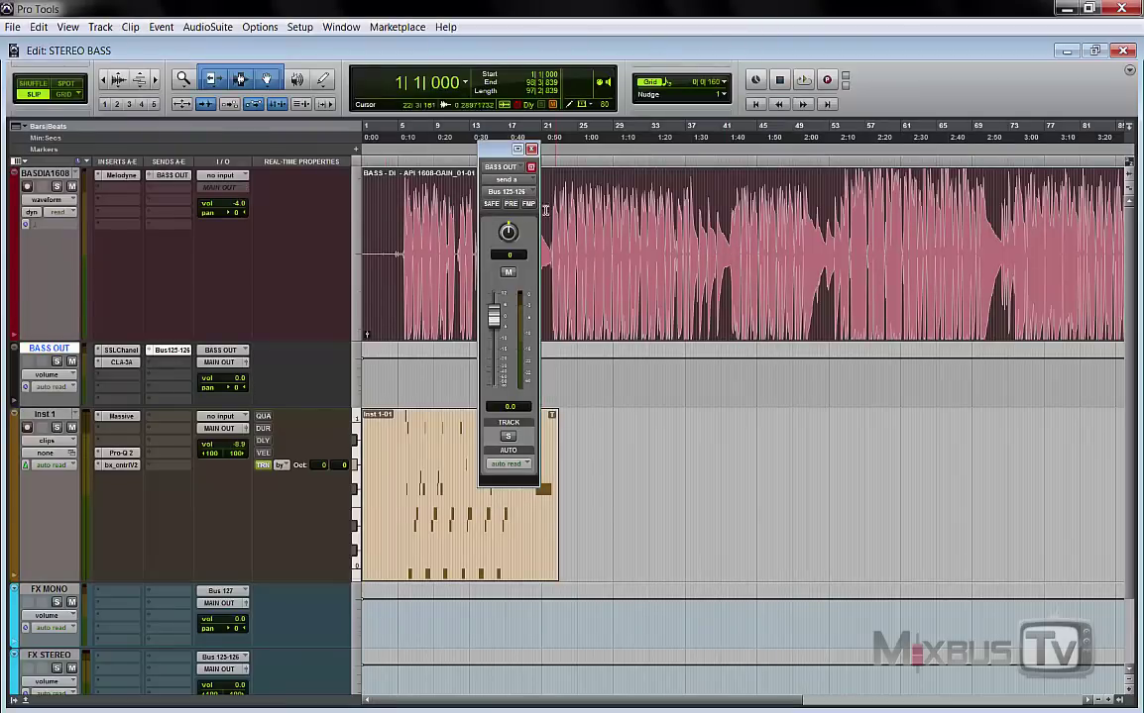
- Add a second pre-fader send from BASS OUT to mono Bus 127 and close the send window
{"action": "left_click", "coordinate": [170, 350]}
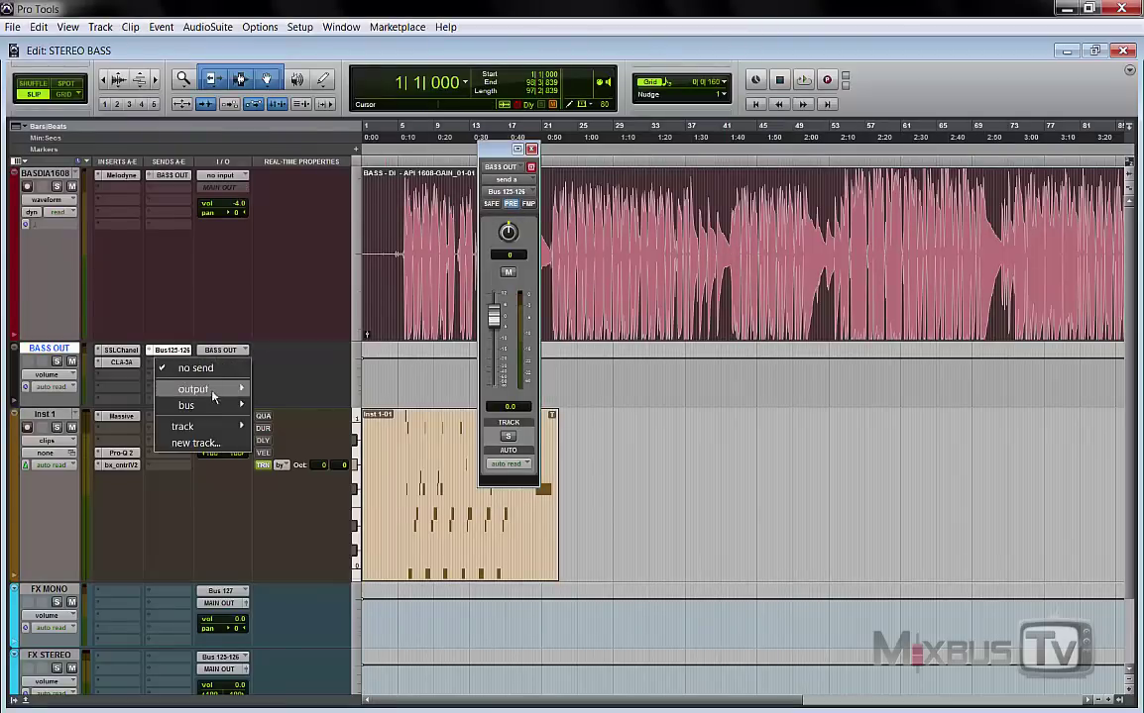
{"action": "mouse_move", "coordinate": [237, 406]}
{"action": "mouse_move", "coordinate": [344, 406]}
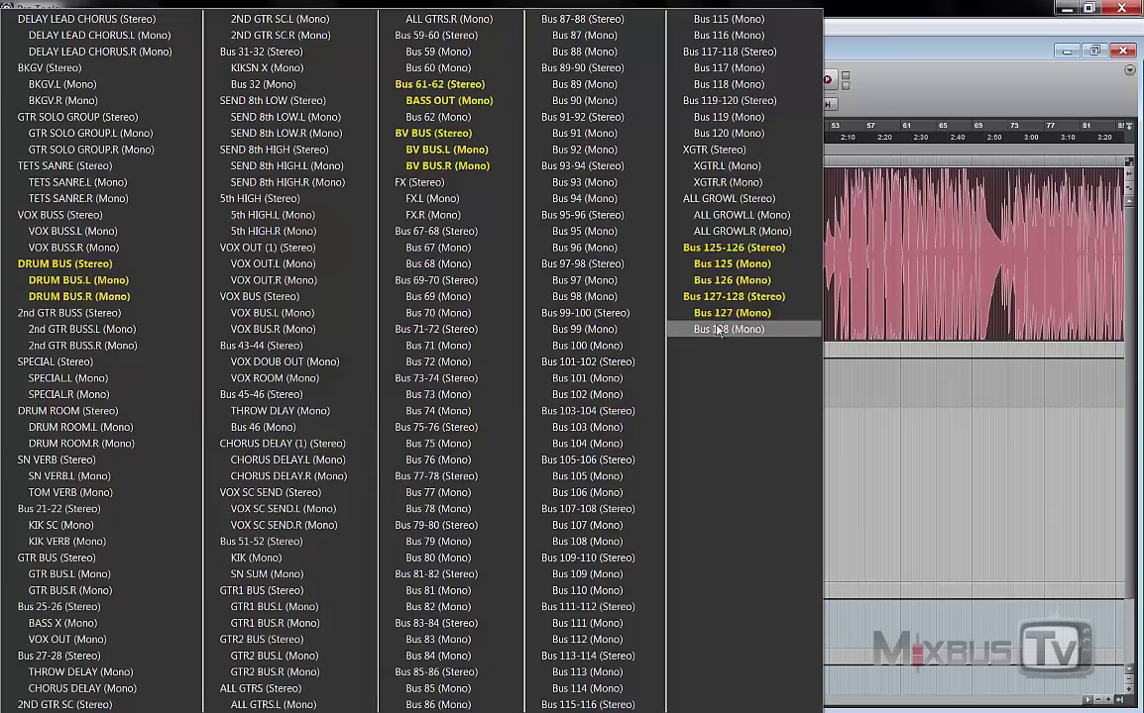
{"action": "left_click", "coordinate": [674, 287]}
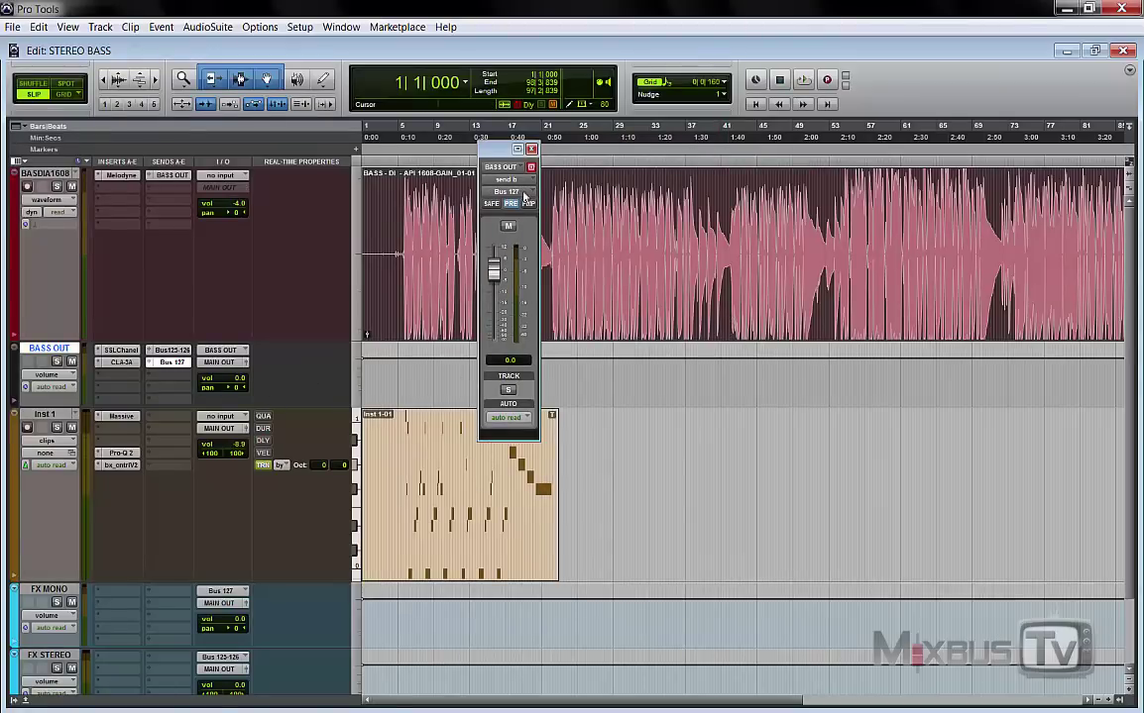
{"action": "left_click", "coordinate": [532, 148]}
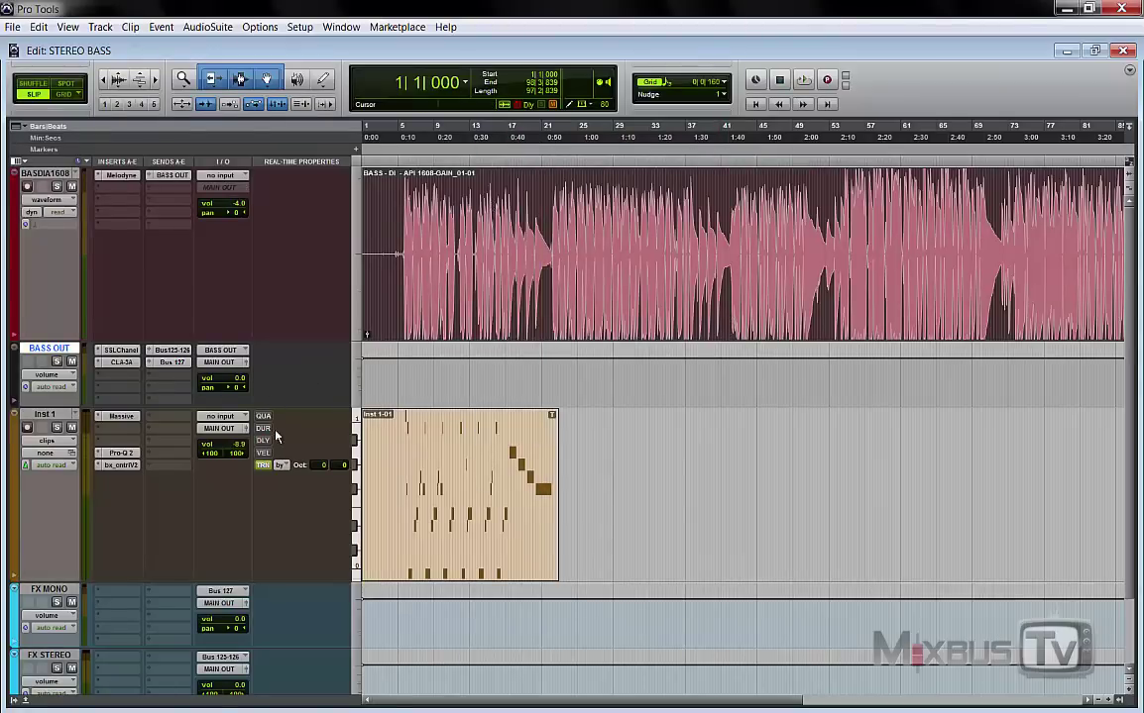
- Move the FX MONO and FX STEREO tracks directly below BASS OUT, above Inst 1
{"action": "left_click", "coordinate": [47, 590]}
{"action": "left_click_drag", "start_coordinate": [40, 590], "coordinate": [12, 421]}
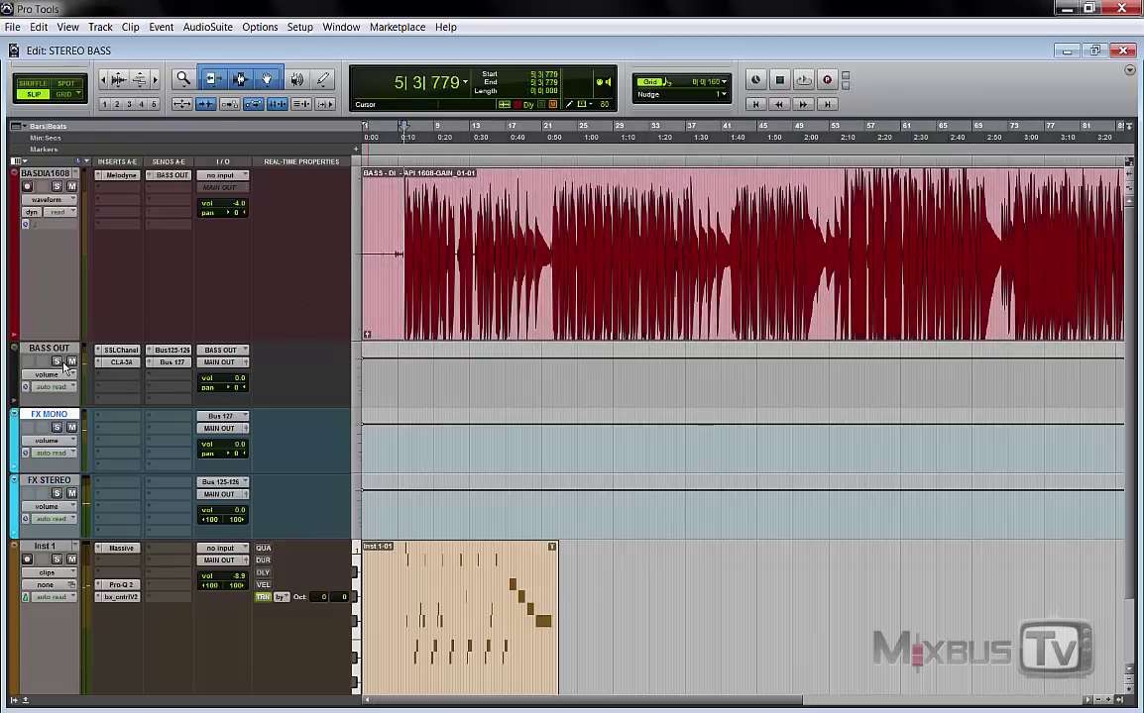
- Solo BASS OUT and play the bass while checking the meters of its Bus 127 and Bus 125-126 sends
{"action": "left_click", "coordinate": [57, 362]}
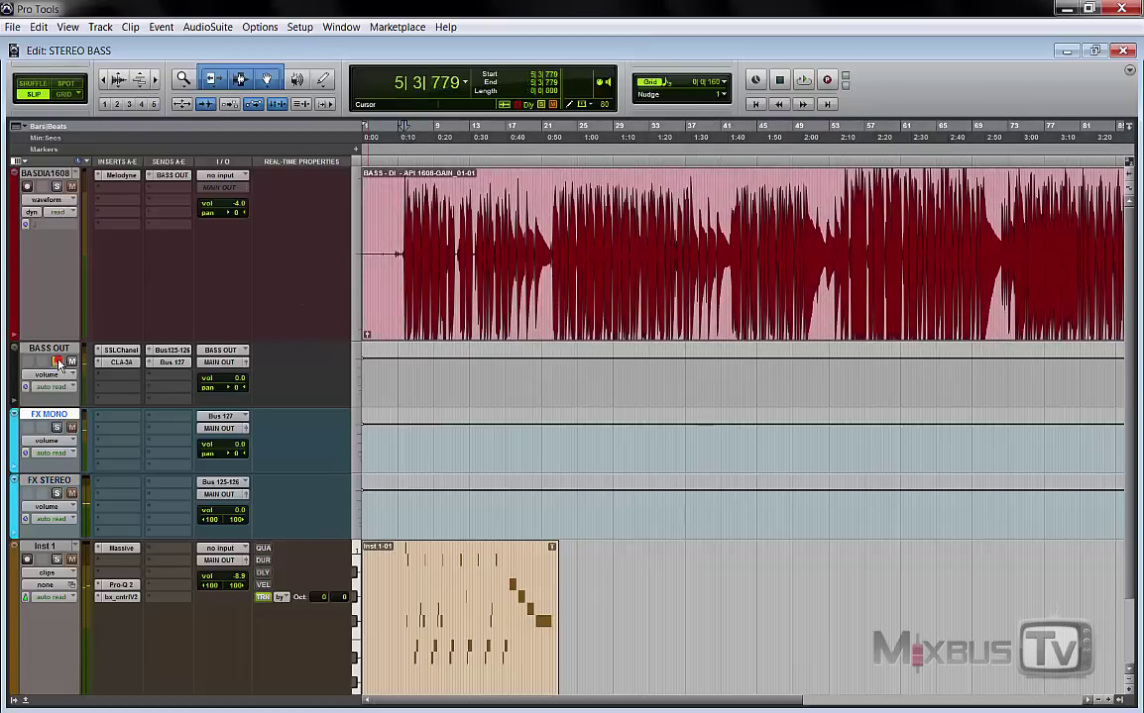
{"action": "key", "text": "space"}
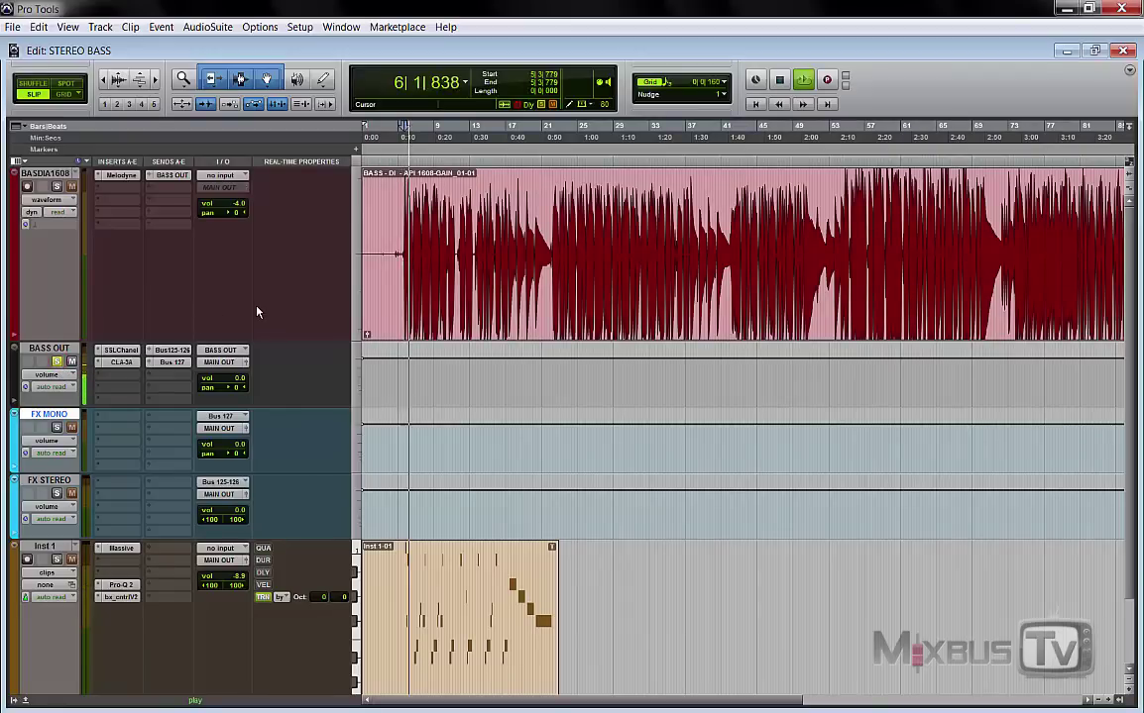
{"action": "left_click", "coordinate": [171, 362]}
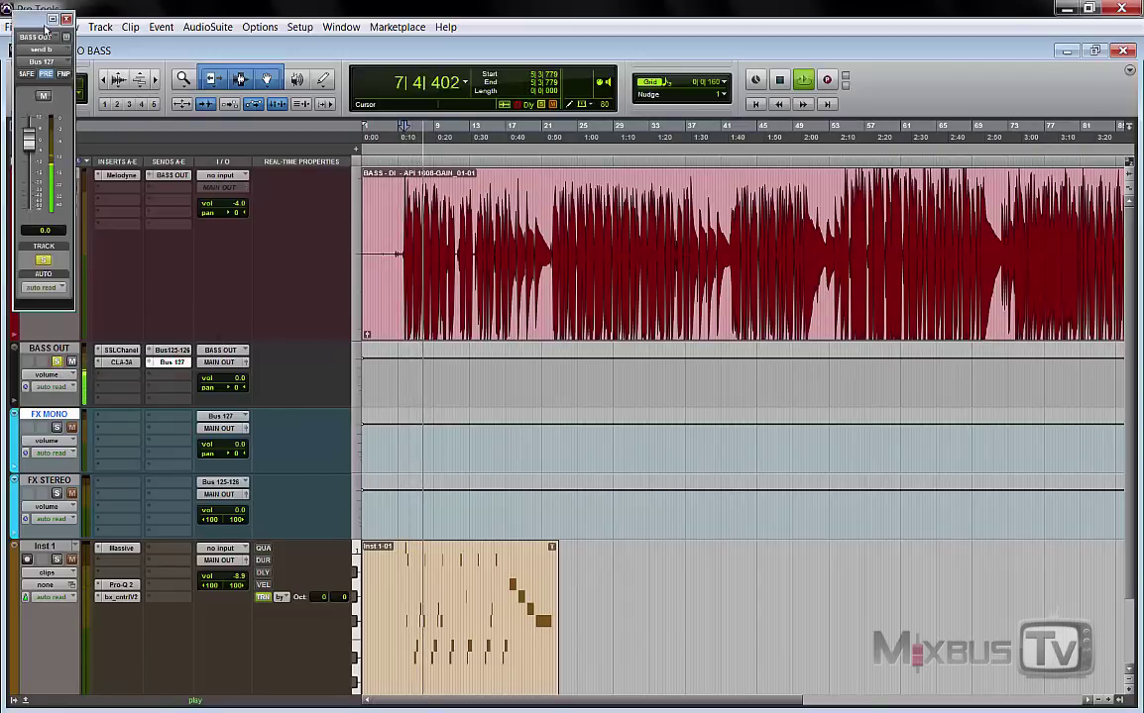
{"action": "left_click_drag", "start_coordinate": [30, 18], "coordinate": [258, 35]}
{"action": "left_click", "coordinate": [171, 350]}
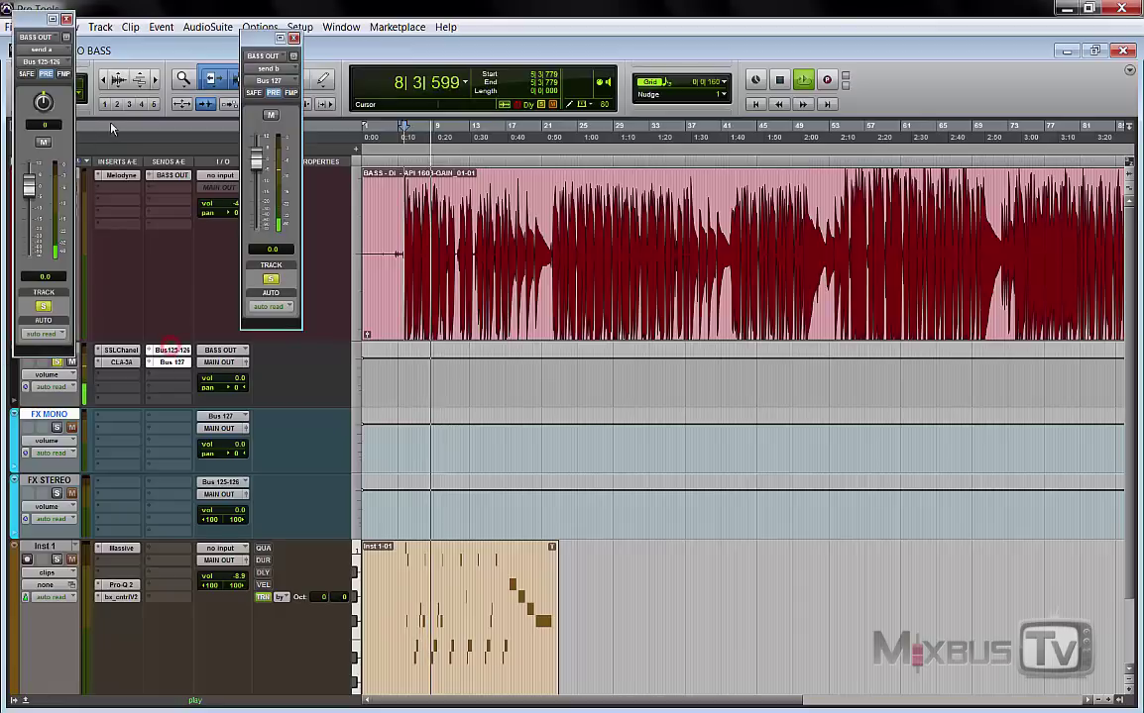
{"action": "left_click_drag", "start_coordinate": [30, 18], "coordinate": [355, 72]}
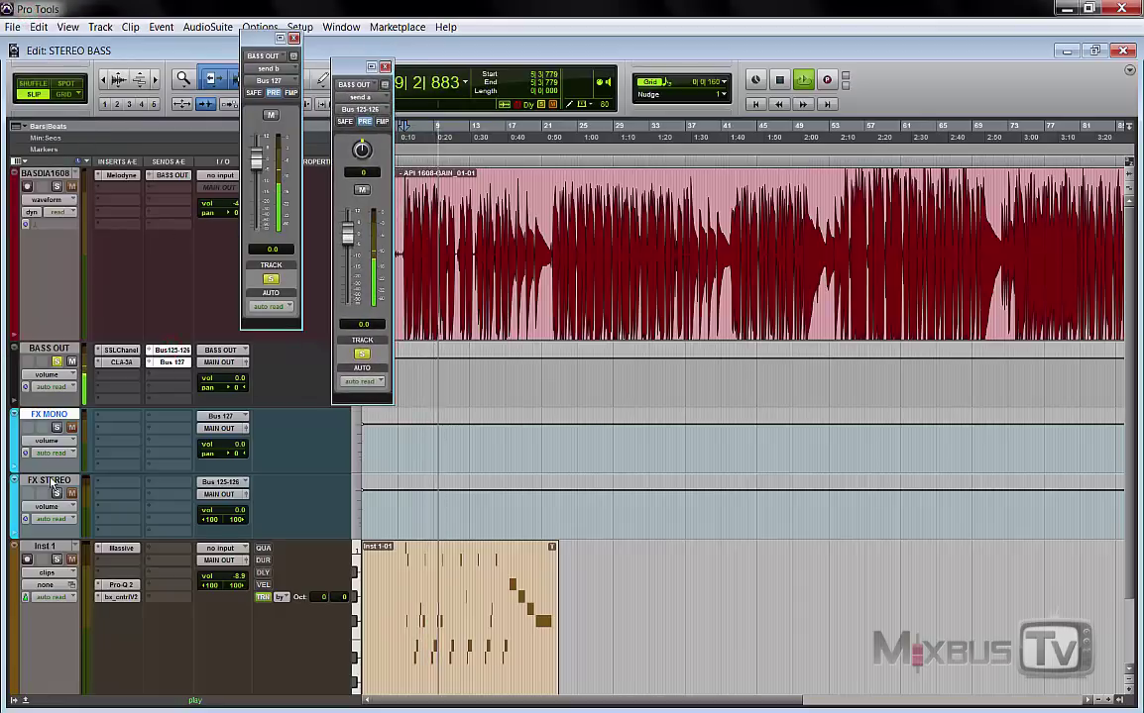
{"action": "left_click", "coordinate": [293, 37]}
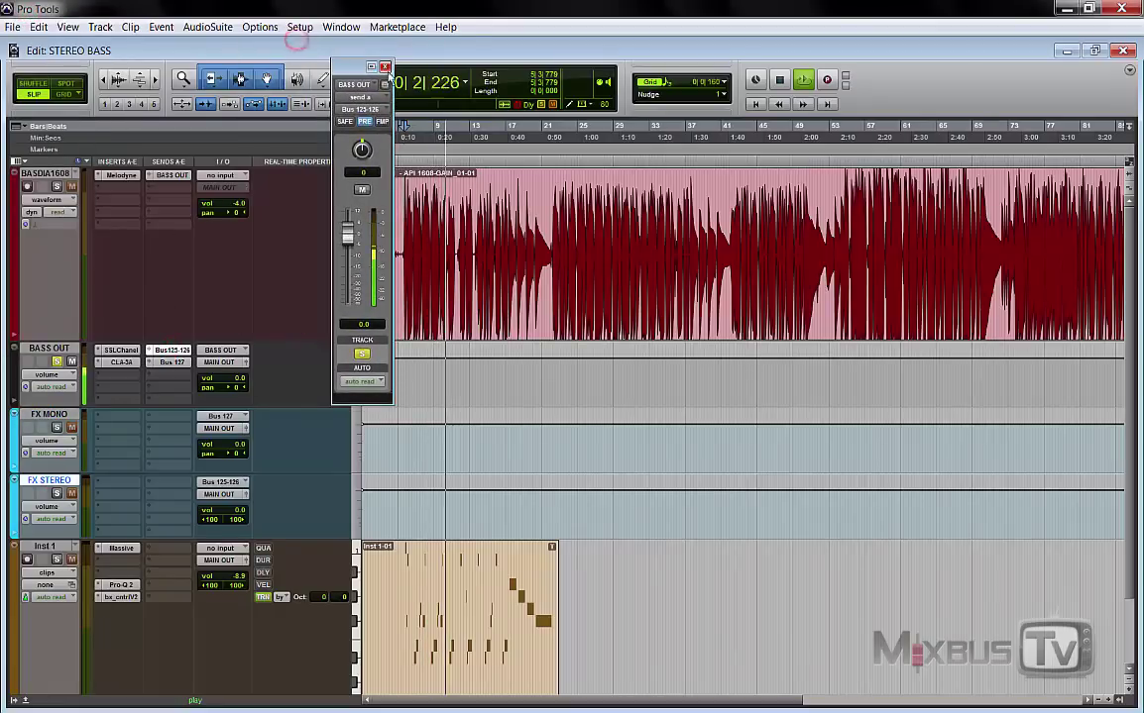
{"action": "left_click", "coordinate": [385, 67]}
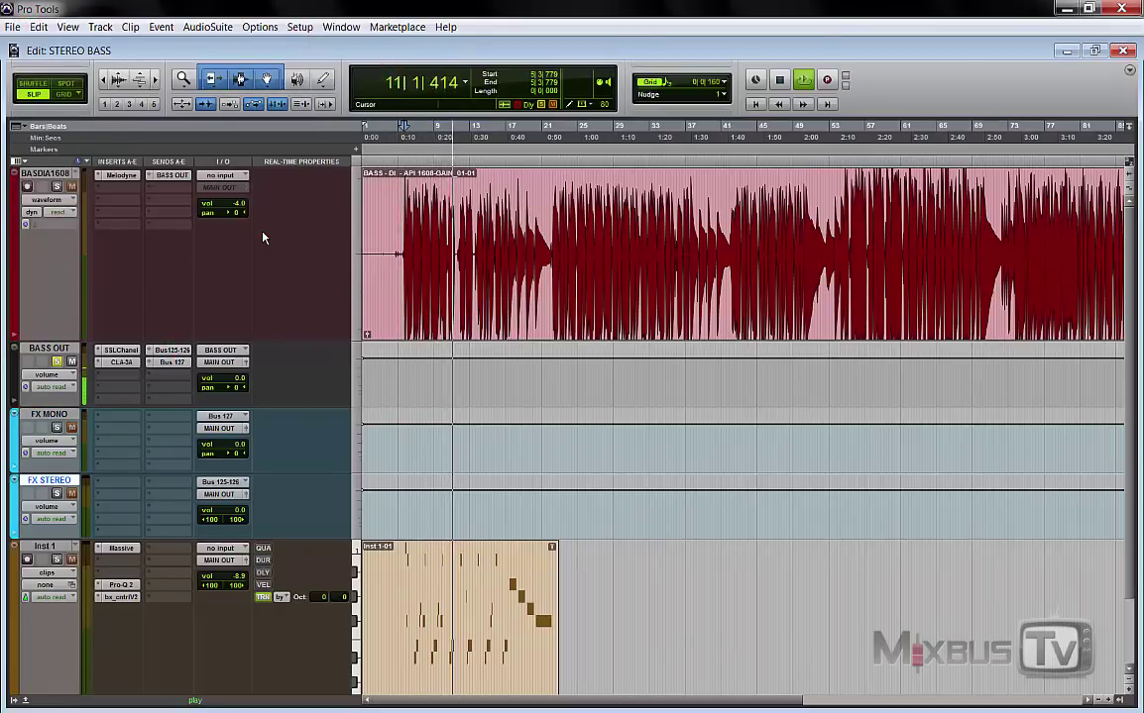
{"action": "key", "text": "space"}
- Insert SSLChannel in the first insert slot of the FX MONO track
{"action": "left_click", "coordinate": [50, 416]}
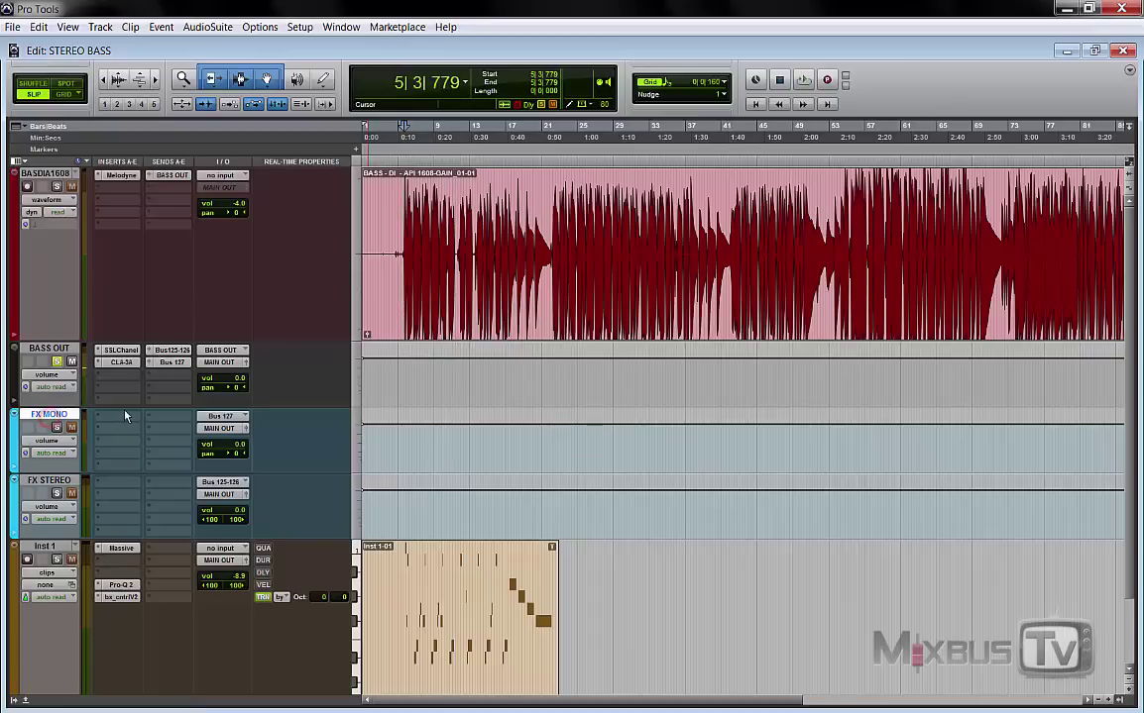
{"action": "left_click", "coordinate": [120, 416]}
{"action": "left_click", "coordinate": [137, 442]}
- Insert the D-Verb (mono/stereo) reverb in FX MONO's second insert slot and set its mix to 0 %
{"action": "left_click", "coordinate": [137, 442]}
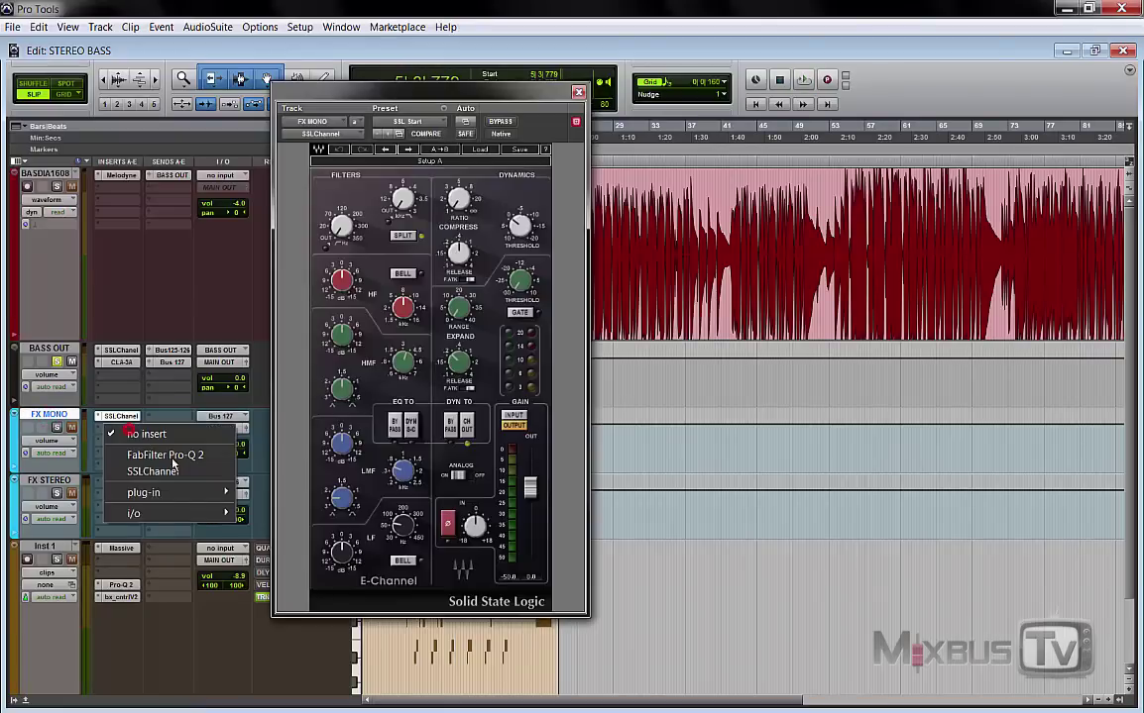
{"action": "mouse_move", "coordinate": [184, 493]}
{"action": "mouse_move", "coordinate": [377, 523]}
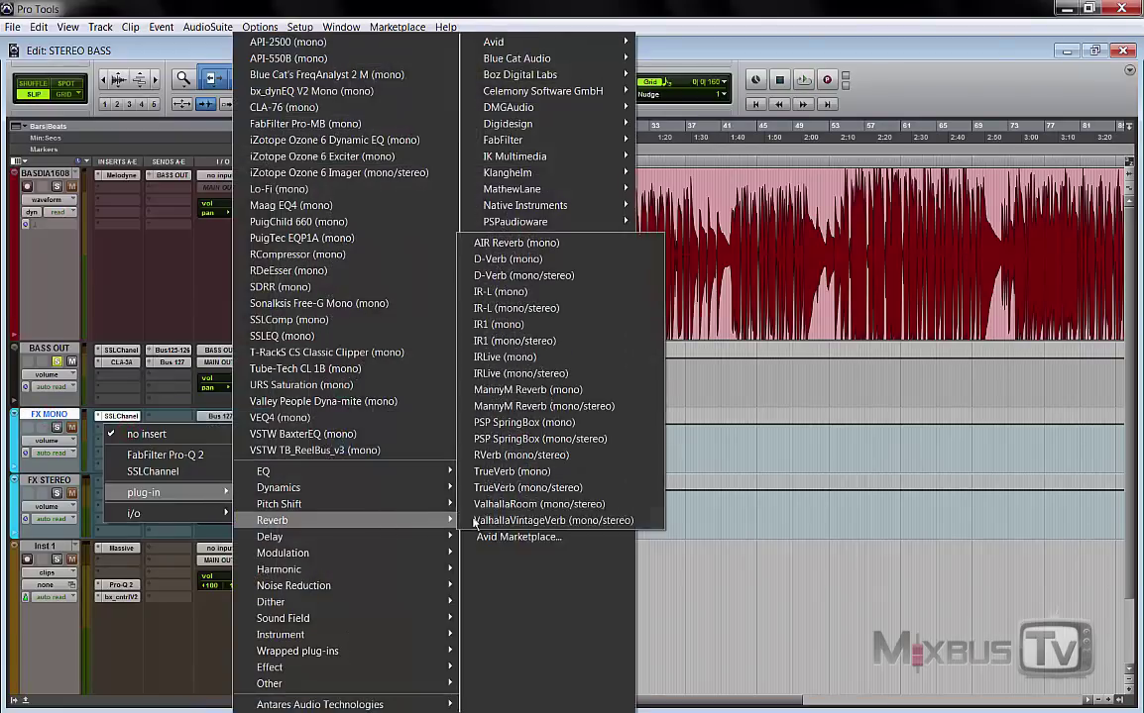
{"action": "left_click", "coordinate": [522, 277]}
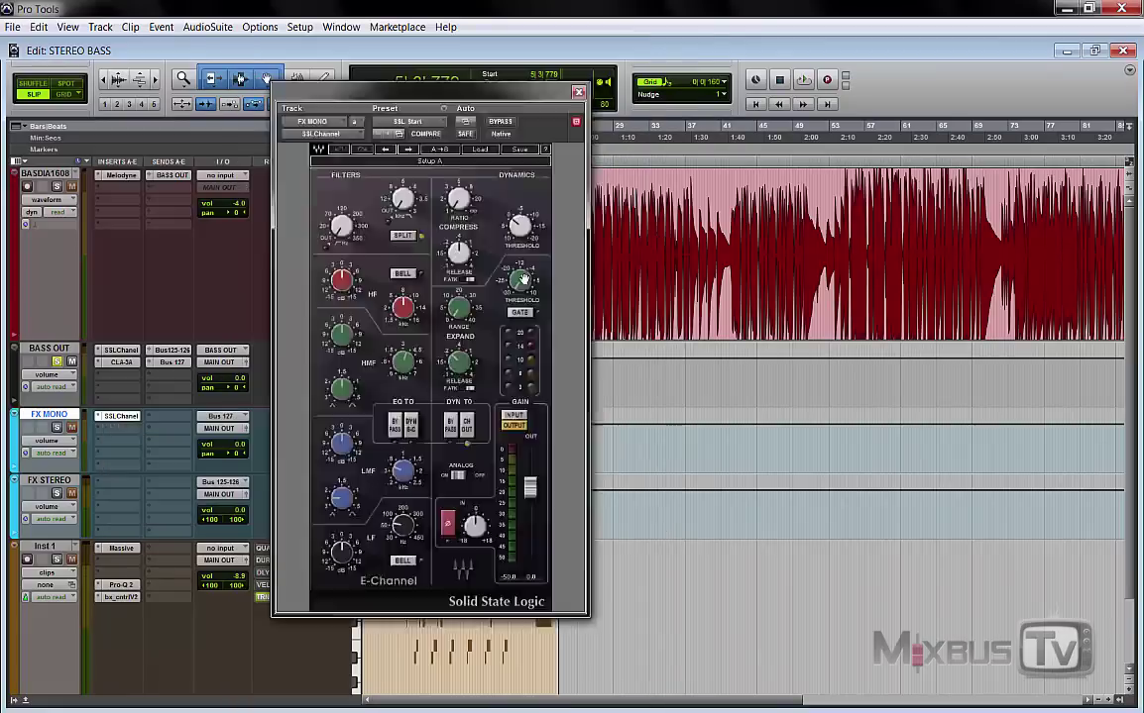
{"action": "left_click_drag", "start_coordinate": [555, 147], "coordinate": [630, 282]}
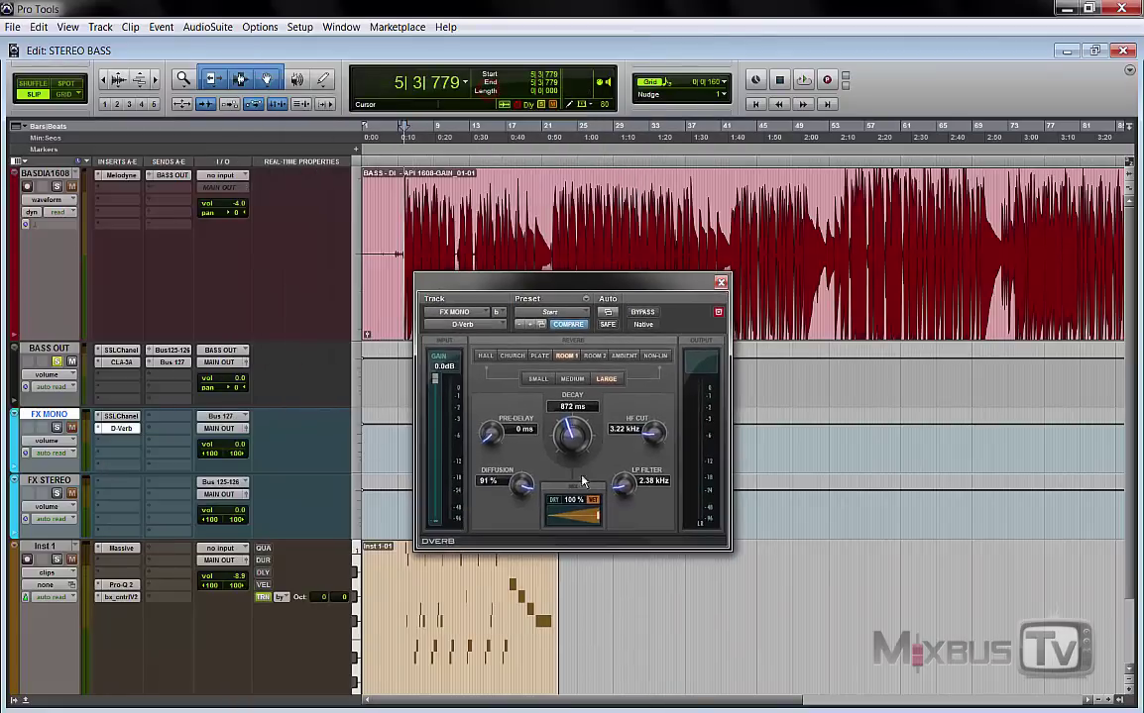
{"action": "left_click_drag", "start_coordinate": [575, 507], "coordinate": [515, 508]}
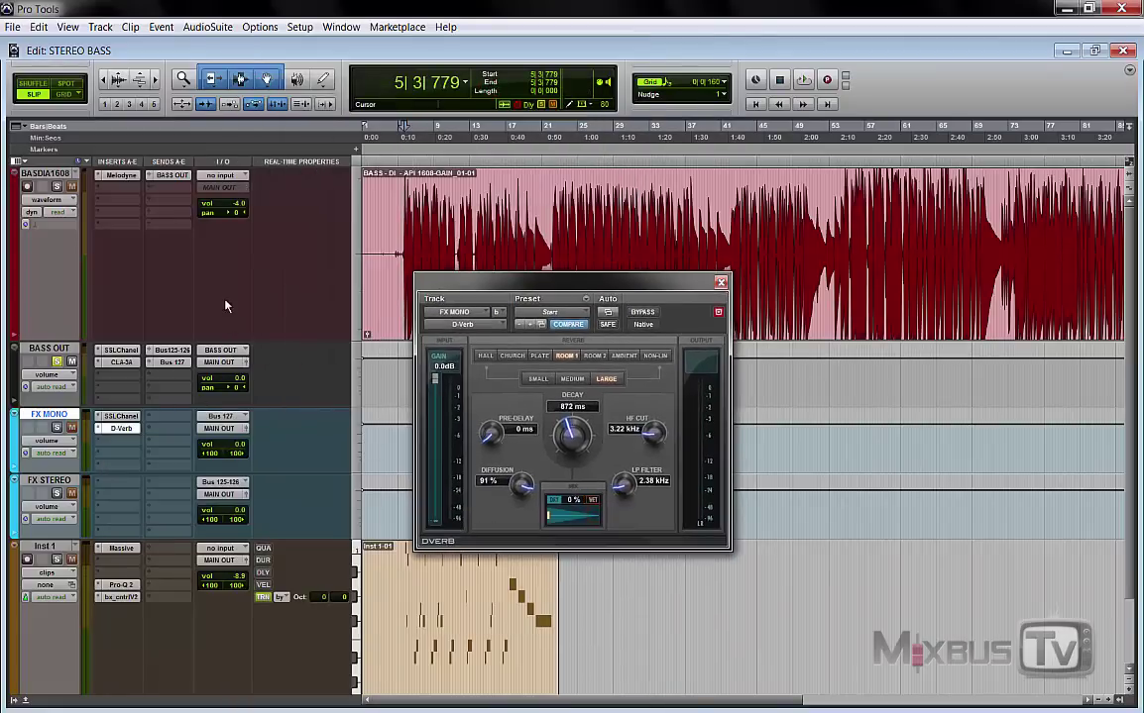
- Open FX MONO's SSLChannel and arrange its window side by side with the D-Verb window
{"action": "left_click", "coordinate": [121, 416]}
{"action": "left_click_drag", "start_coordinate": [550, 315], "coordinate": [672, 371]}
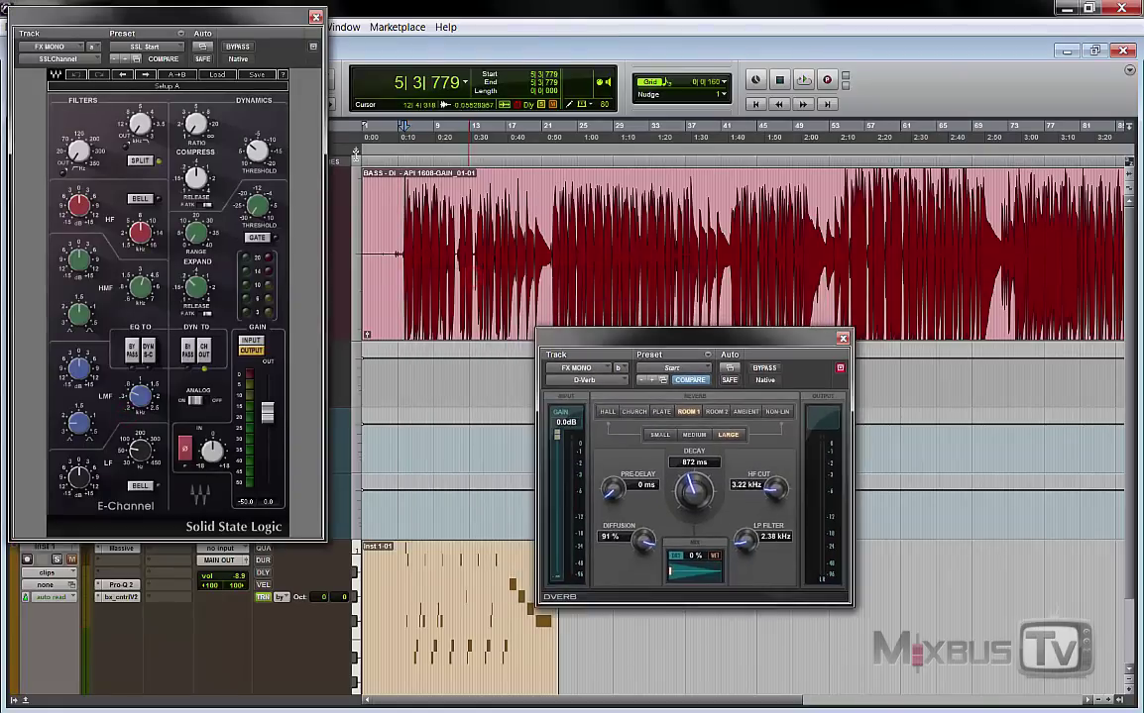
{"action": "left_click_drag", "start_coordinate": [271, 17], "coordinate": [560, 60]}
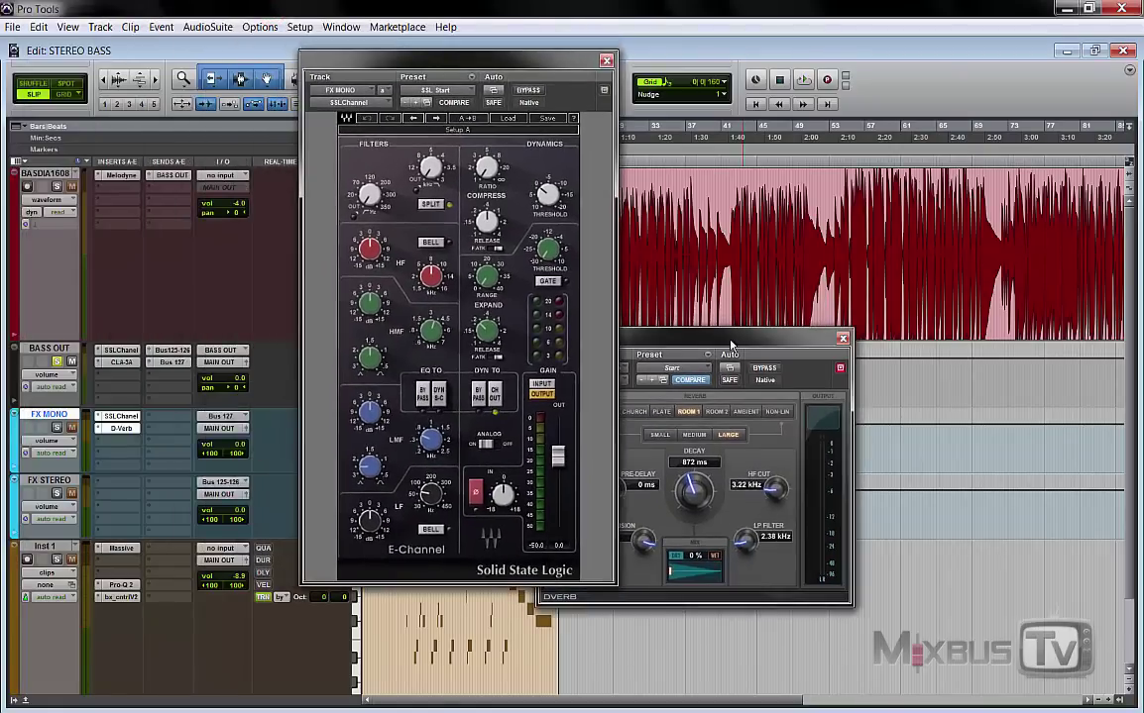
{"action": "left_click_drag", "start_coordinate": [719, 339], "coordinate": [781, 320]}
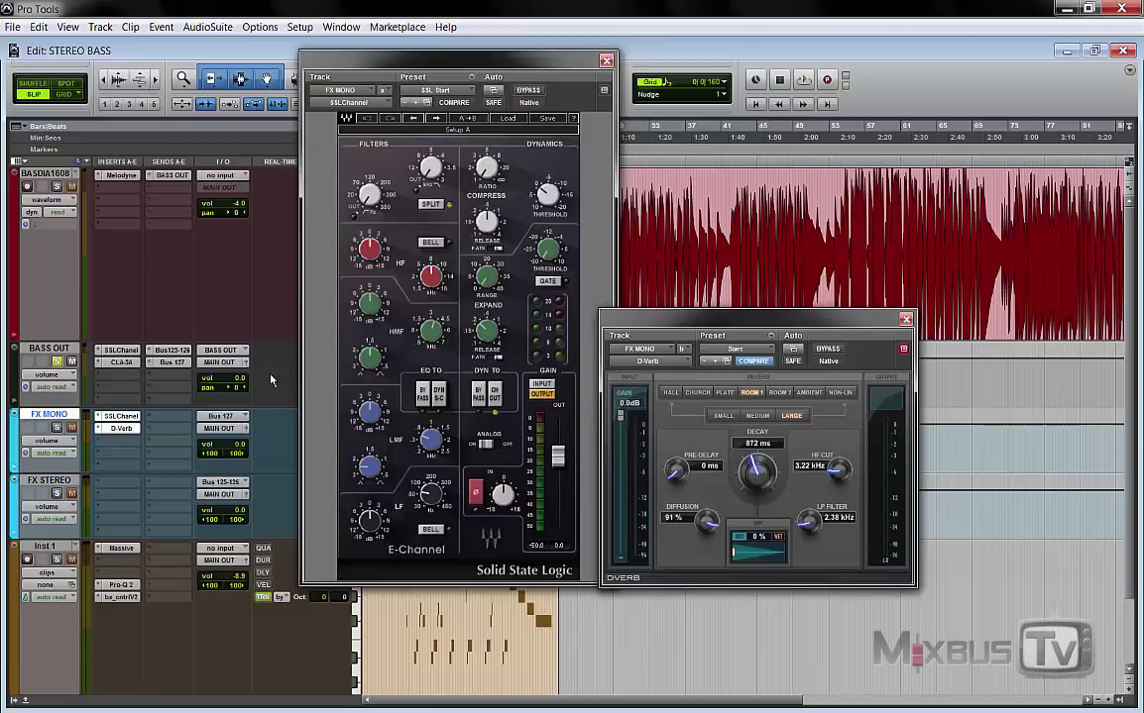
- View BASS OUT's Bus 127 send, switch the solo from BASS OUT to FX MONO and start playback
{"action": "left_click", "coordinate": [174, 364]}
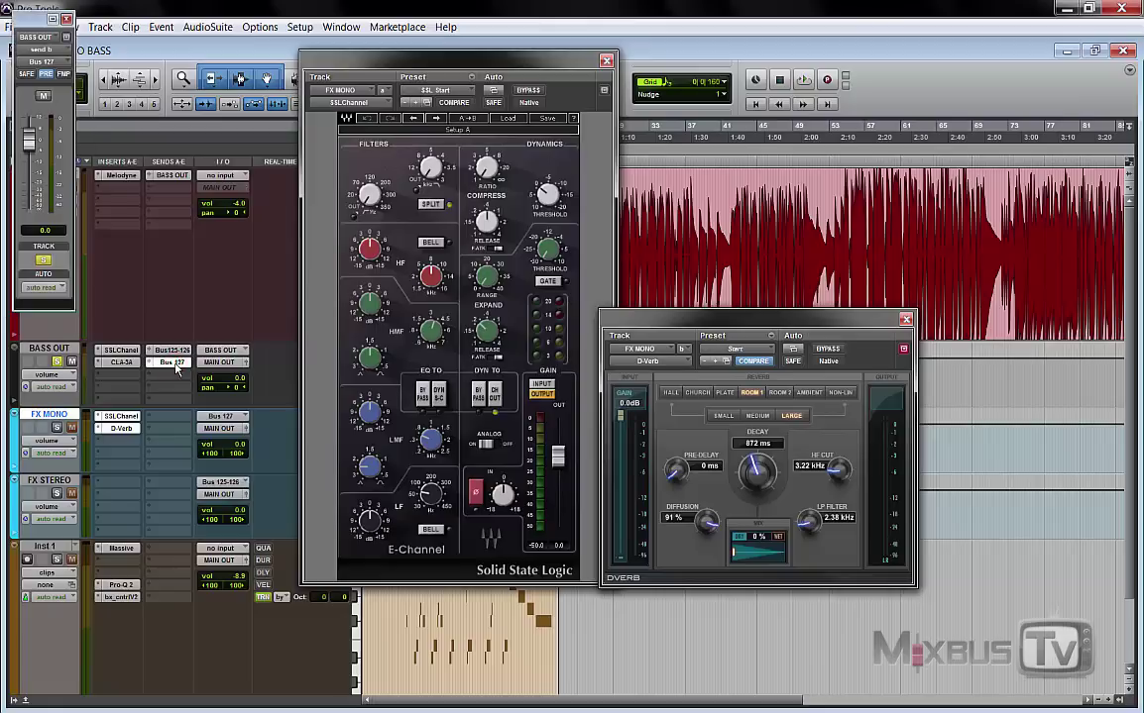
{"action": "left_click", "coordinate": [57, 427]}
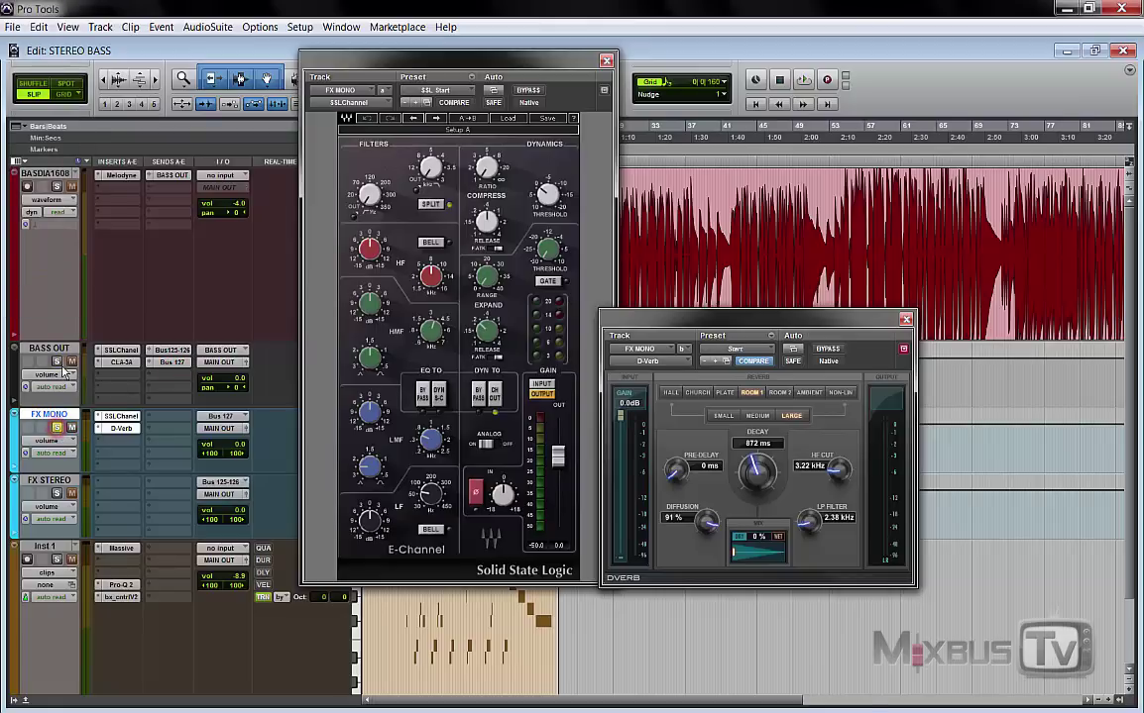
{"action": "key", "text": "space"}
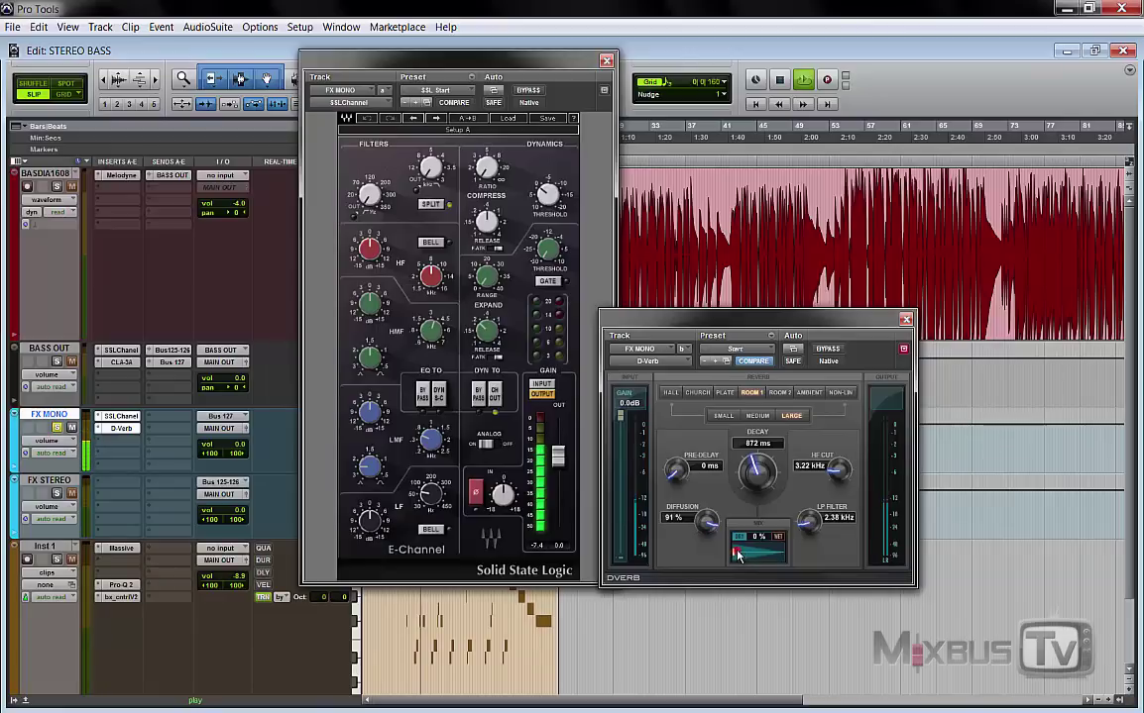
- Set FX MONO's D-Verb mix to 64 % and its decay to 368 ms during playback
{"action": "left_click_drag", "start_coordinate": [739, 556], "coordinate": [774, 558]}
{"action": "left_click_drag", "start_coordinate": [757, 474], "coordinate": [751, 515]}
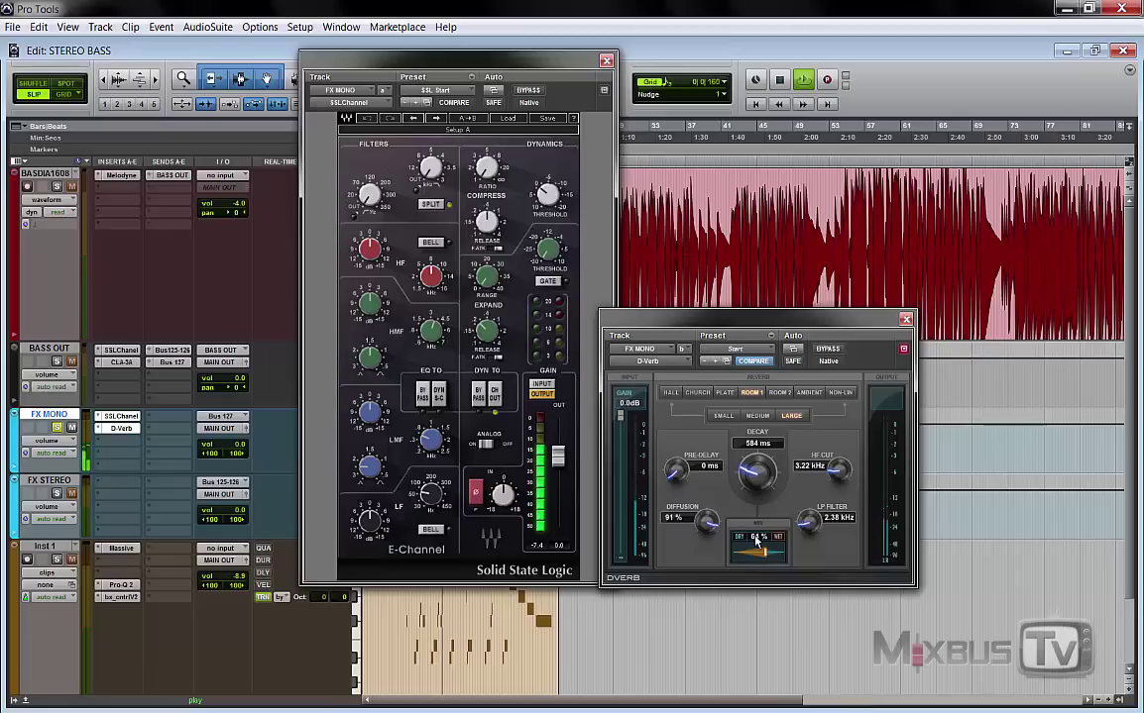
{"action": "mouse_move", "coordinate": [756, 475]}
{"action": "left_mouse_down"}
{"action": "mouse_move", "coordinate": [755, 509]}
{"action": "mouse_move", "coordinate": [755, 489]}
{"action": "left_mouse_up"}
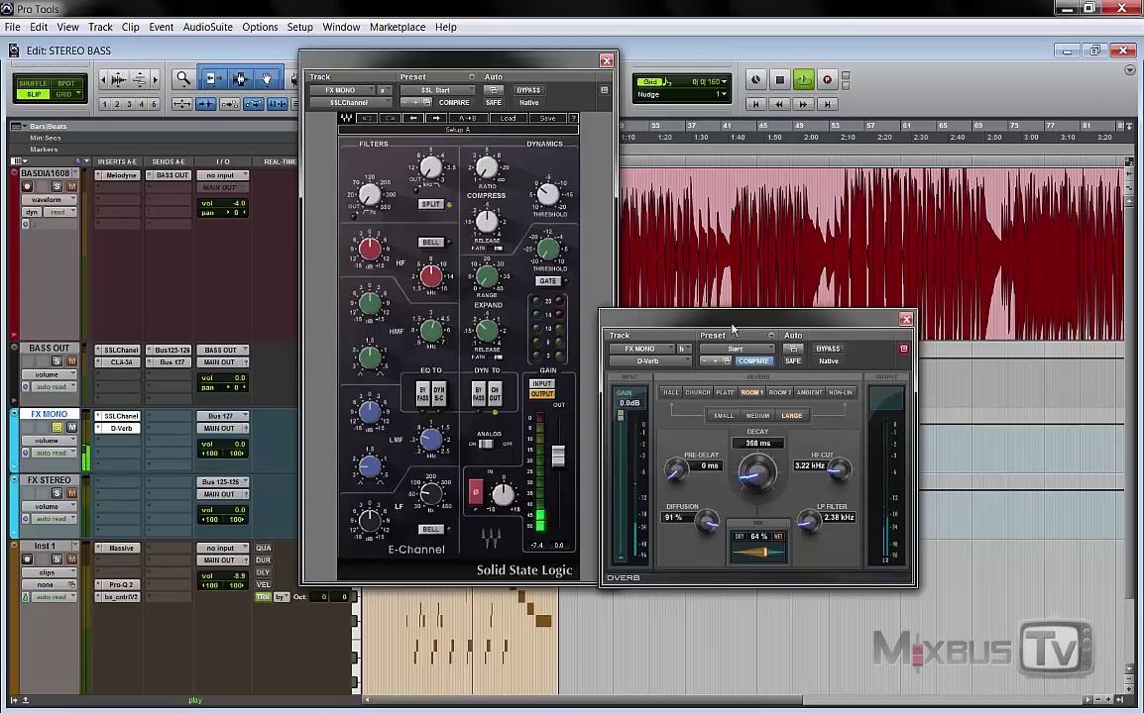
{"action": "left_click_drag", "start_coordinate": [731, 328], "coordinate": [740, 340]}
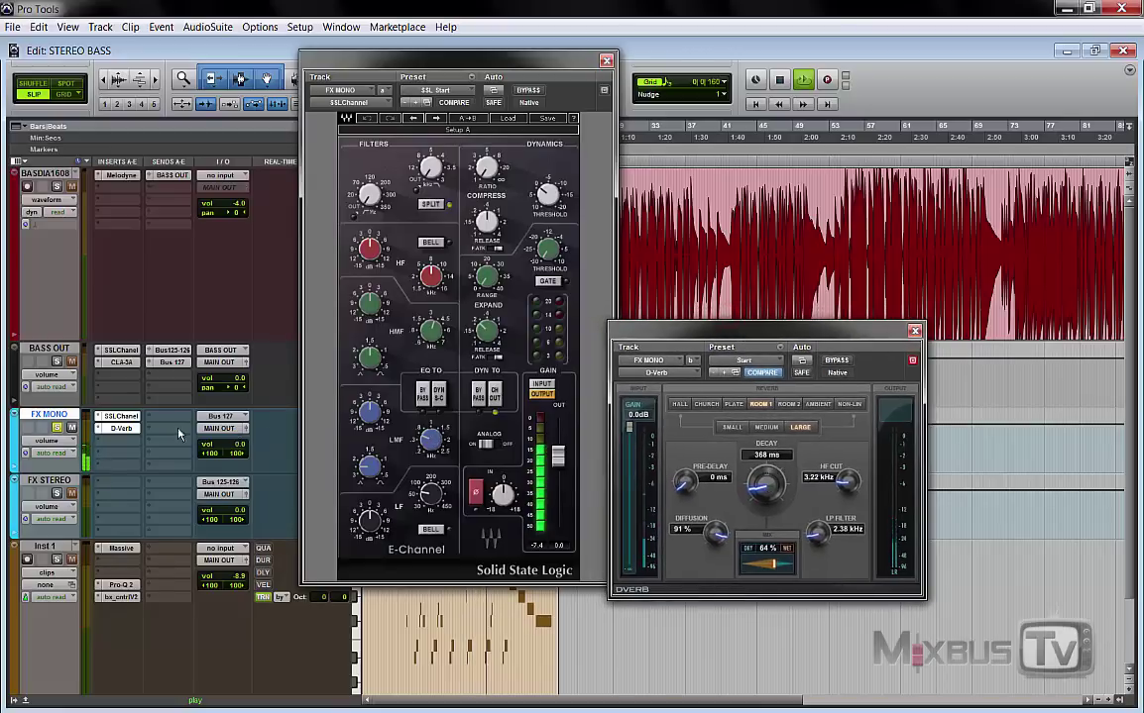
- Insert FabFilter Pro-Q 2 in FX MONO's fifth insert slot, move its window into full view and reopen D-Verb
{"action": "left_click", "coordinate": [174, 422]}
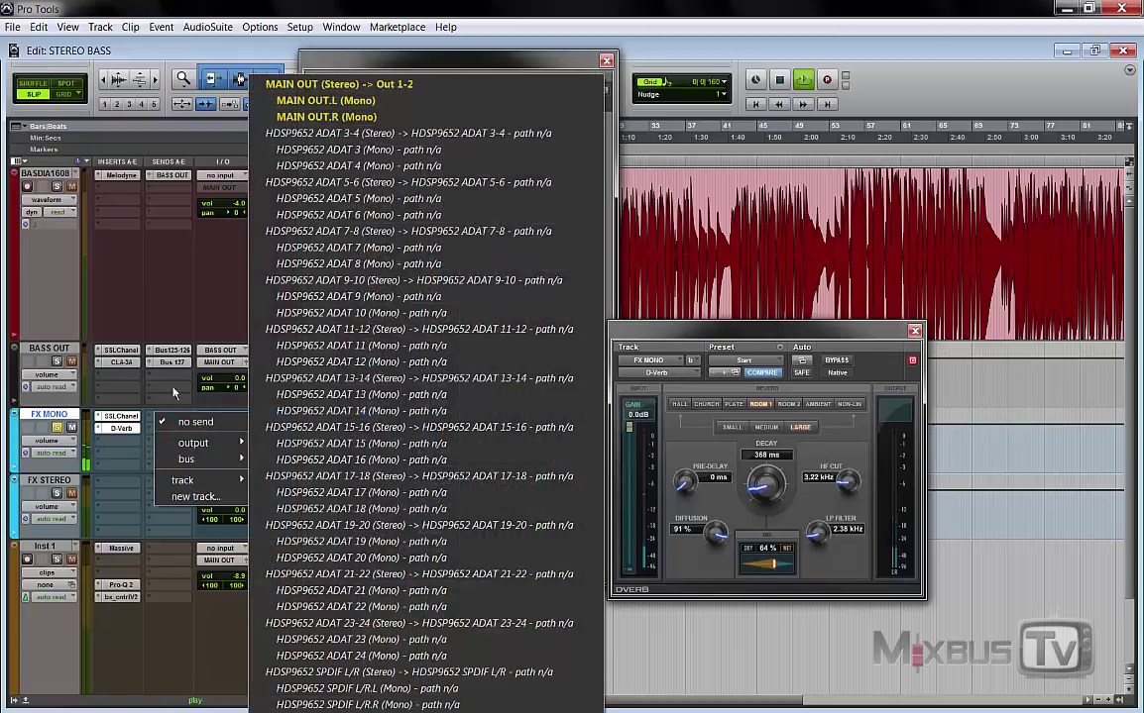
{"action": "left_click", "coordinate": [206, 293]}
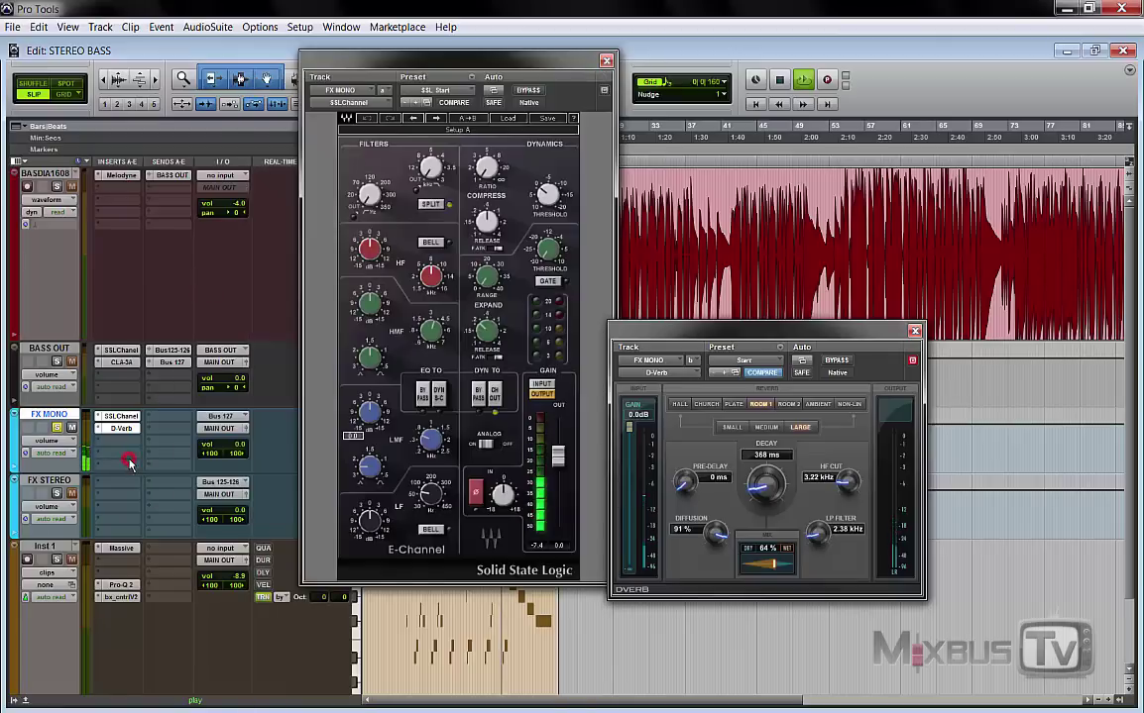
{"action": "left_click", "coordinate": [129, 467]}
{"action": "left_click", "coordinate": [154, 490]}
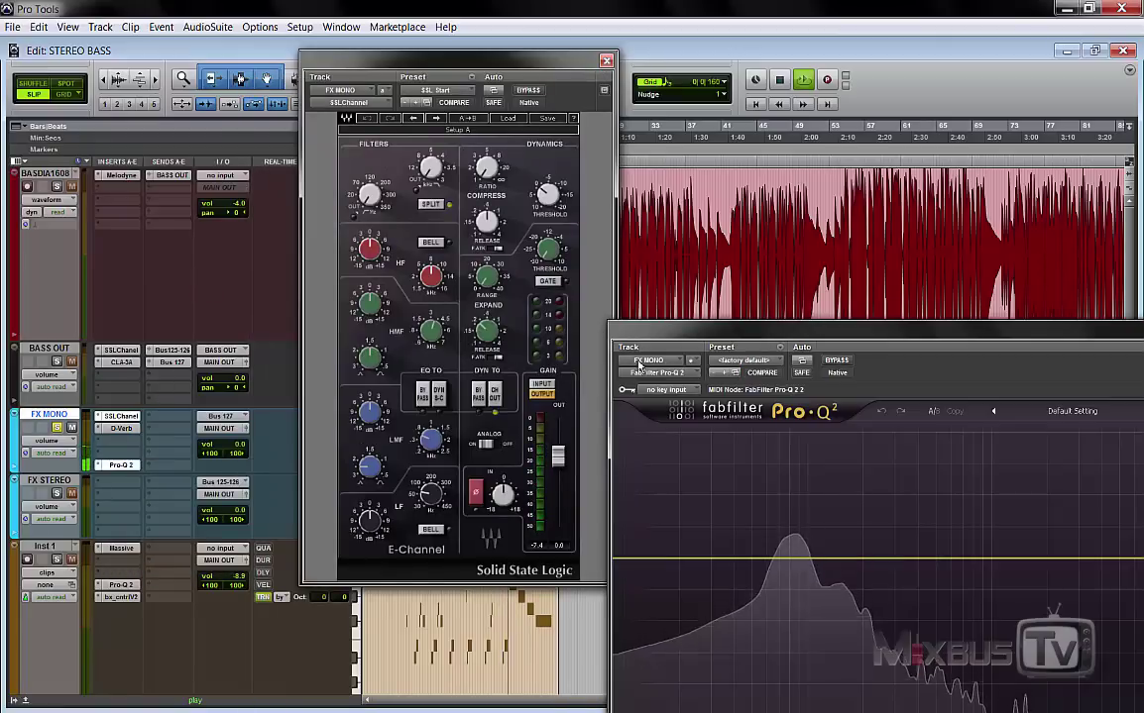
{"action": "left_click_drag", "start_coordinate": [747, 335], "coordinate": [639, 77]}
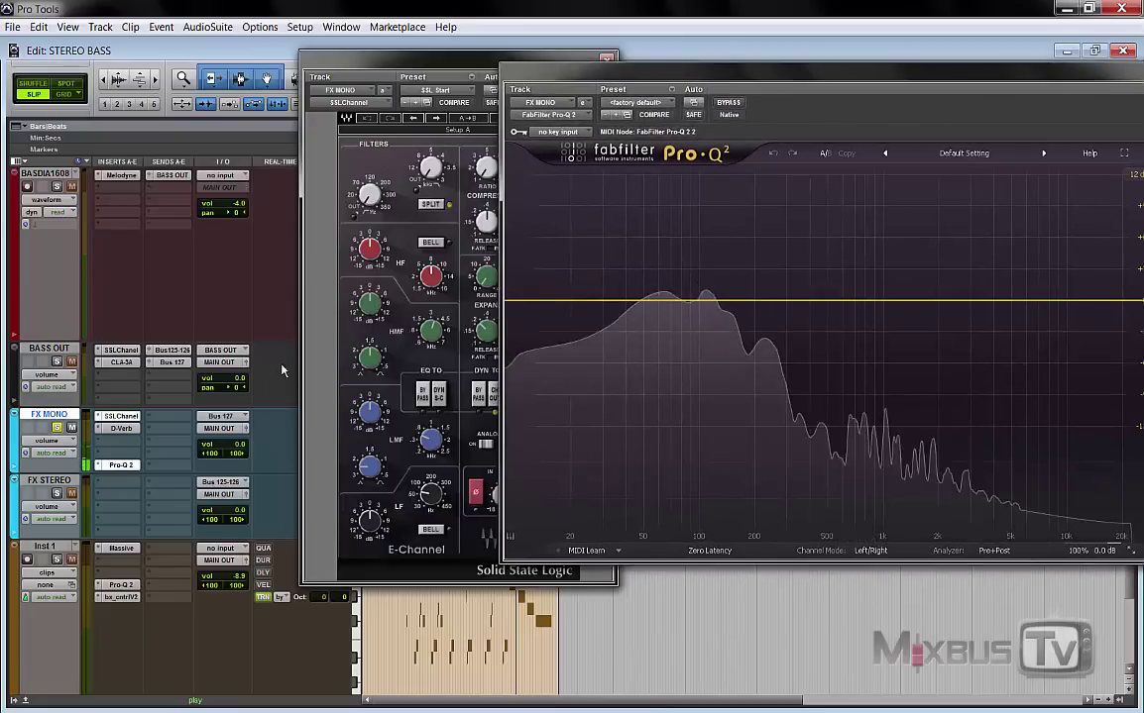
{"action": "left_click", "coordinate": [116, 428]}
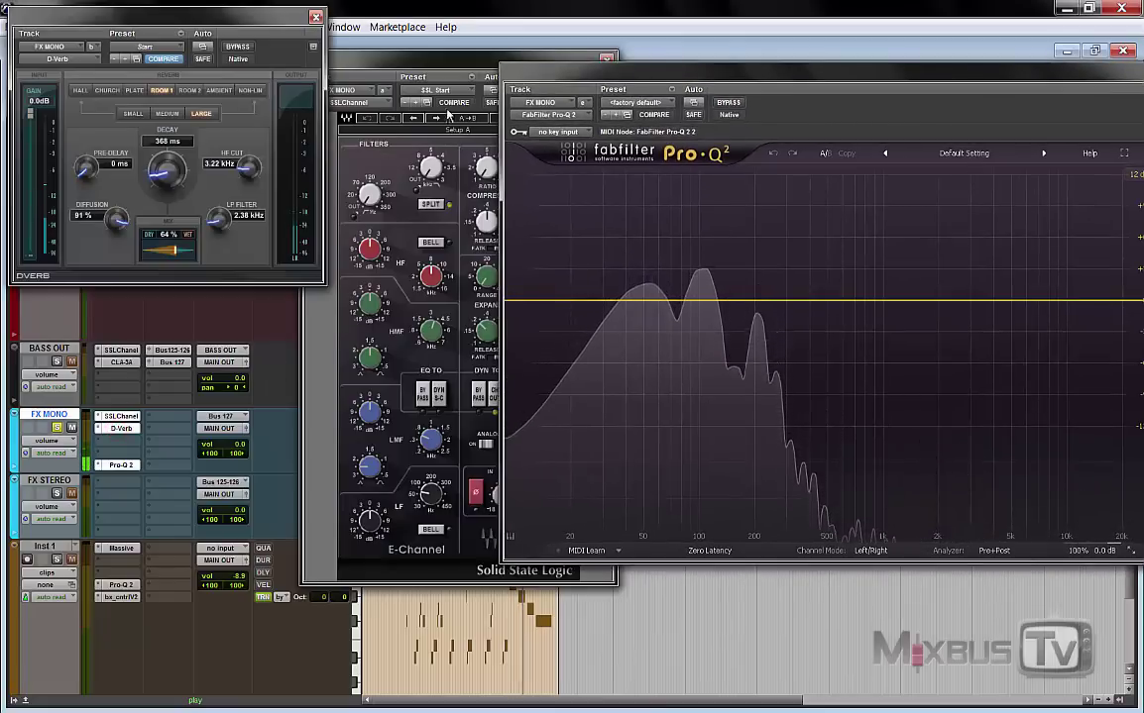
- Rearrange FX MONO's D-Verb, Pro-Q 2 and SSLChannel windows and raise SSLChannel's high-pass filter frequency during playback
{"action": "left_click_drag", "start_coordinate": [263, 28], "coordinate": [419, 333]}
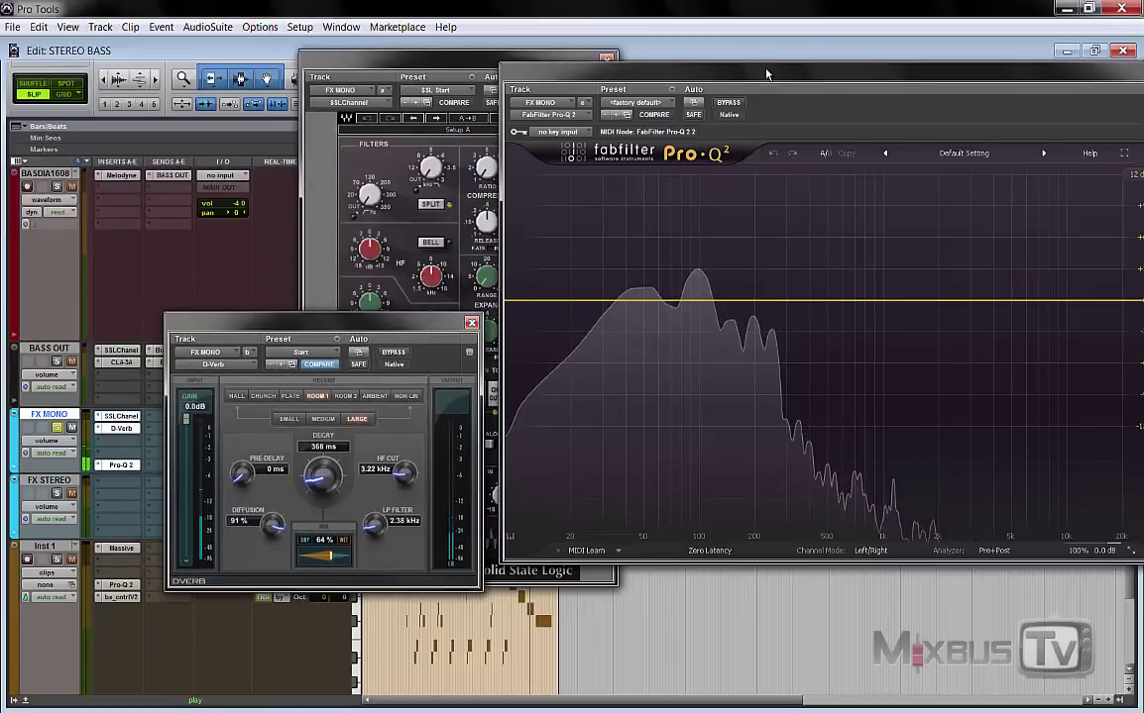
{"action": "left_click_drag", "start_coordinate": [766, 77], "coordinate": [748, 72]}
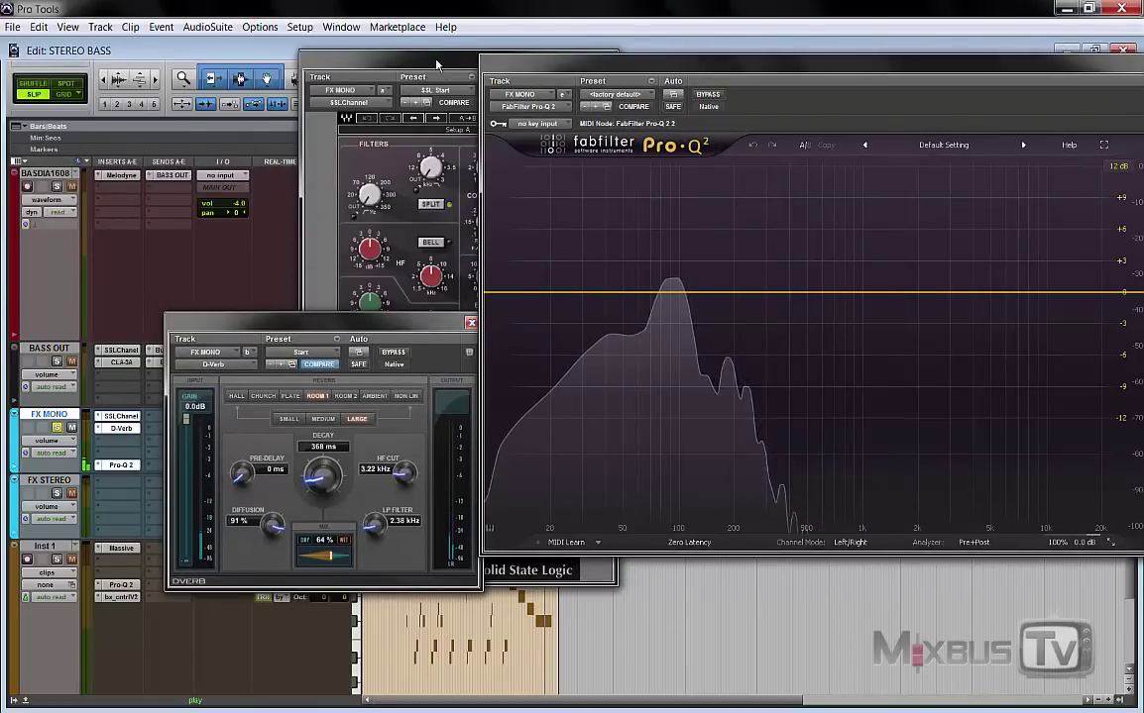
{"action": "left_click_drag", "start_coordinate": [374, 60], "coordinate": [221, 62]}
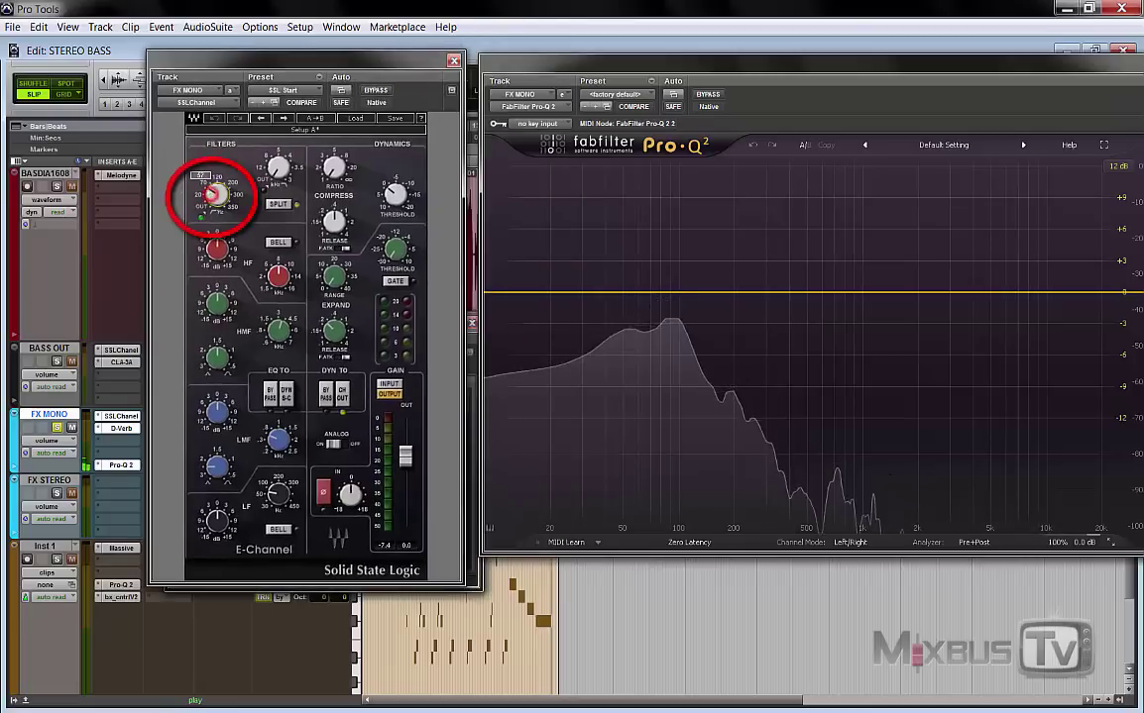
{"action": "left_click_drag", "start_coordinate": [217, 196], "coordinate": [218, 210]}
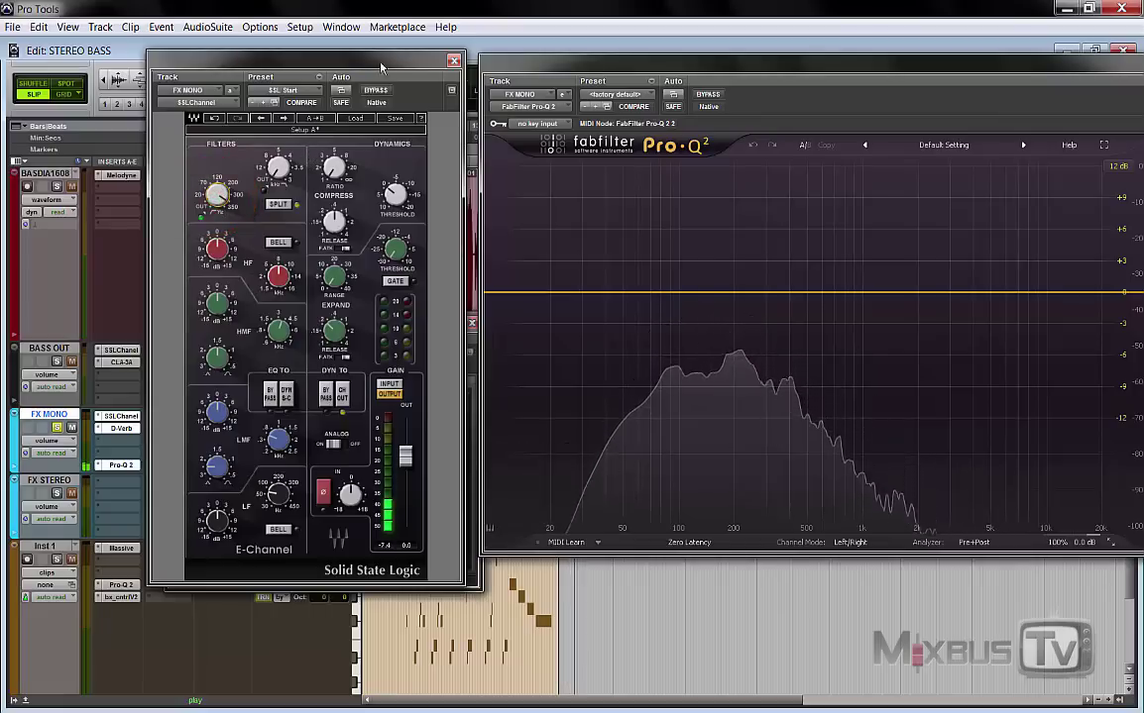
- Spread out FX MONO's plugin windows so SSLChannel's filters and Pro-Q 2's spectrum can be viewed side by side
{"action": "left_click_drag", "start_coordinate": [399, 62], "coordinate": [520, 26]}
{"action": "left_click_drag", "start_coordinate": [244, 328], "coordinate": [347, 385]}
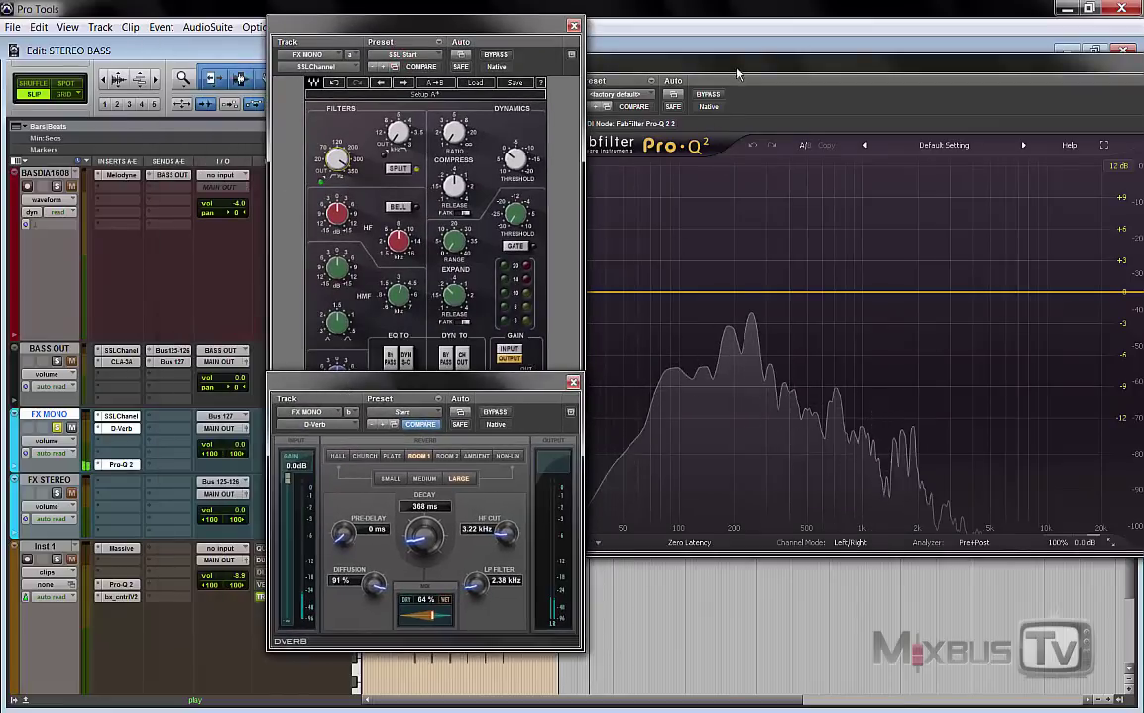
{"action": "left_click_drag", "start_coordinate": [738, 71], "coordinate": [774, 65]}
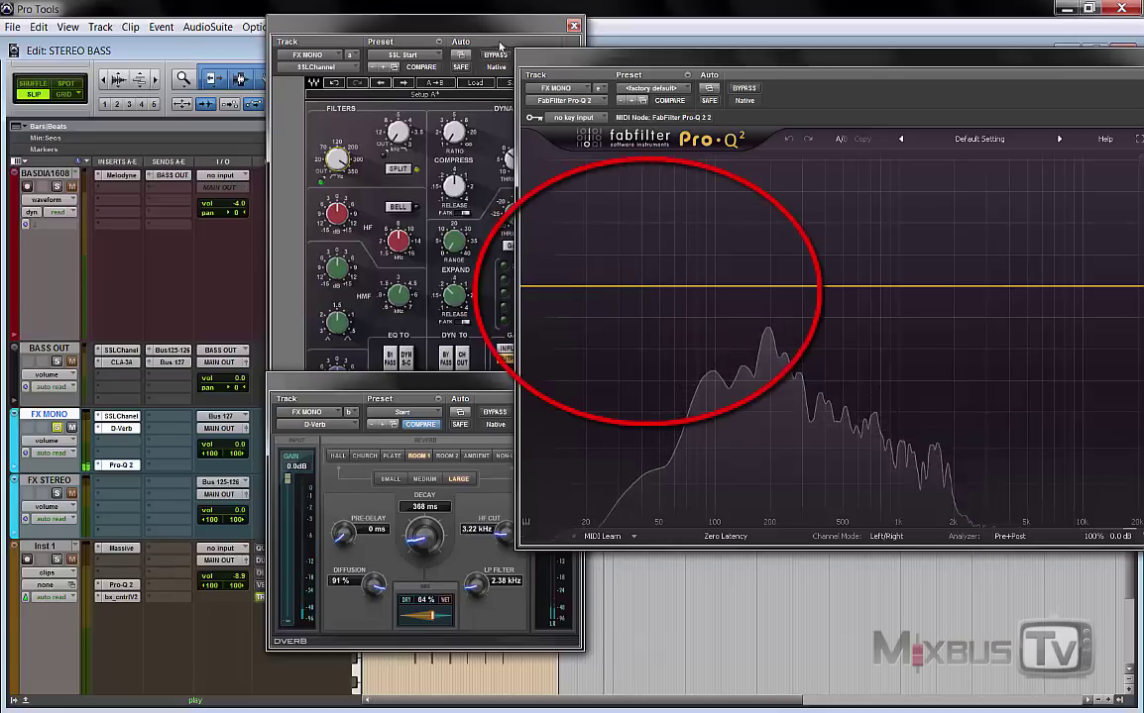
{"action": "left_click_drag", "start_coordinate": [416, 24], "coordinate": [272, 24]}
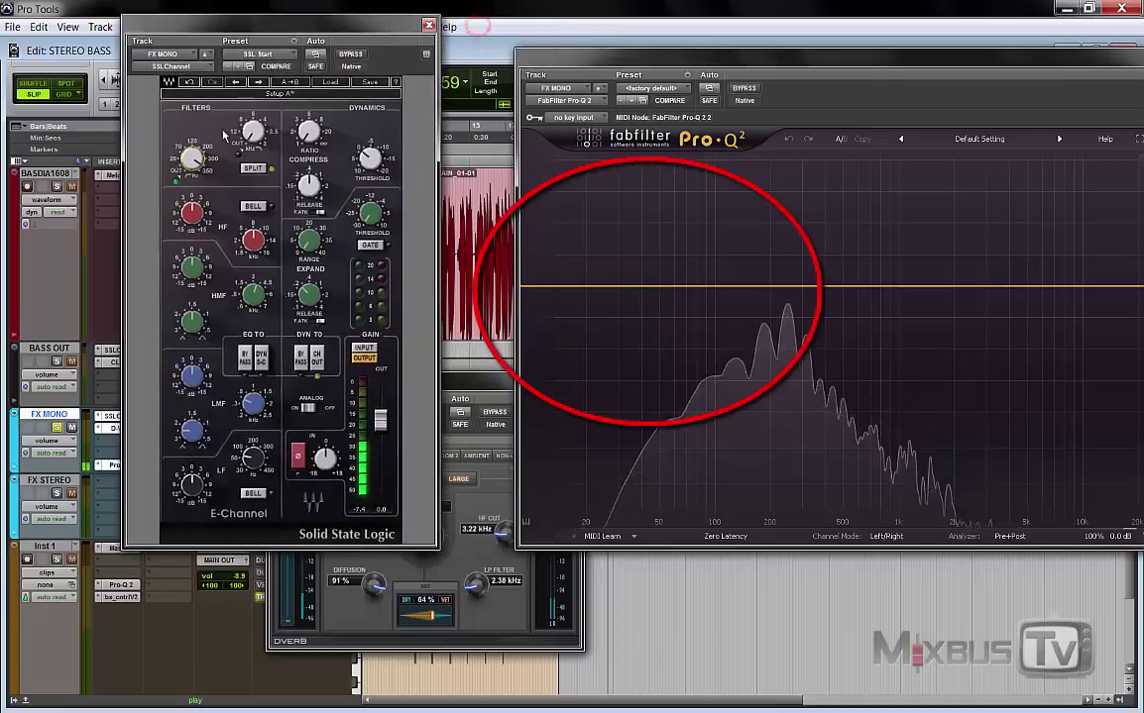
- Solo BASS OUT together with FX MONO and set D-Verb to Small with 184 ms decay and 100 % mix
{"action": "left_click", "coordinate": [351, 54]}
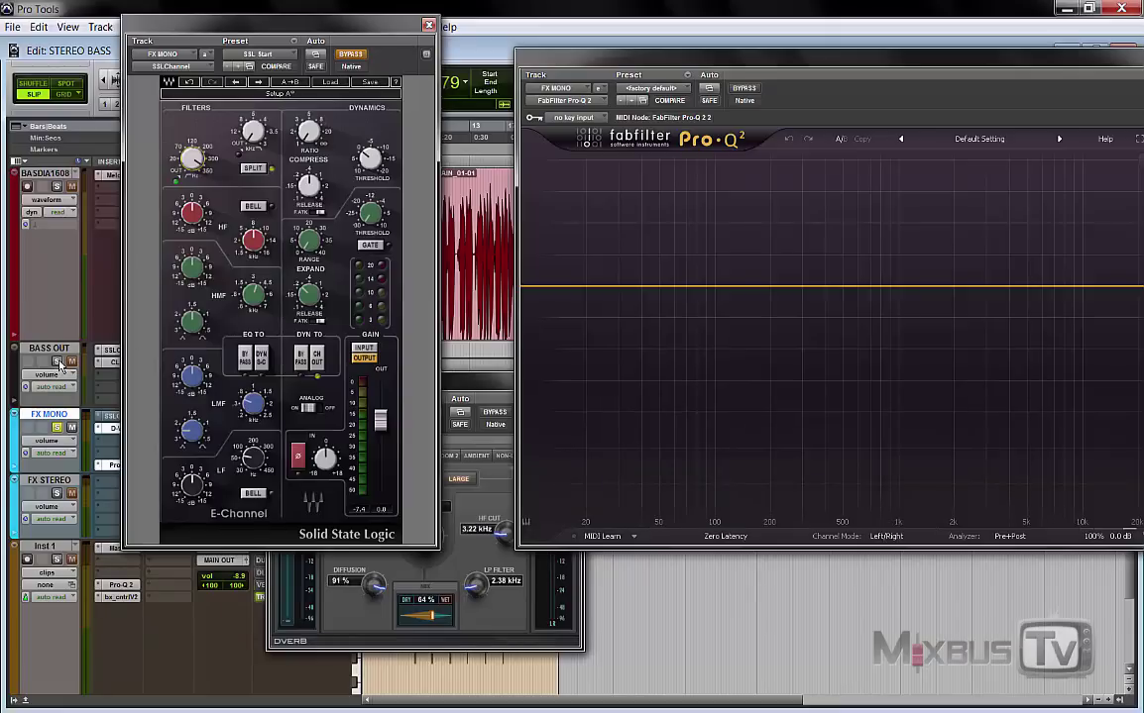
{"action": "left_click", "coordinate": [433, 615]}
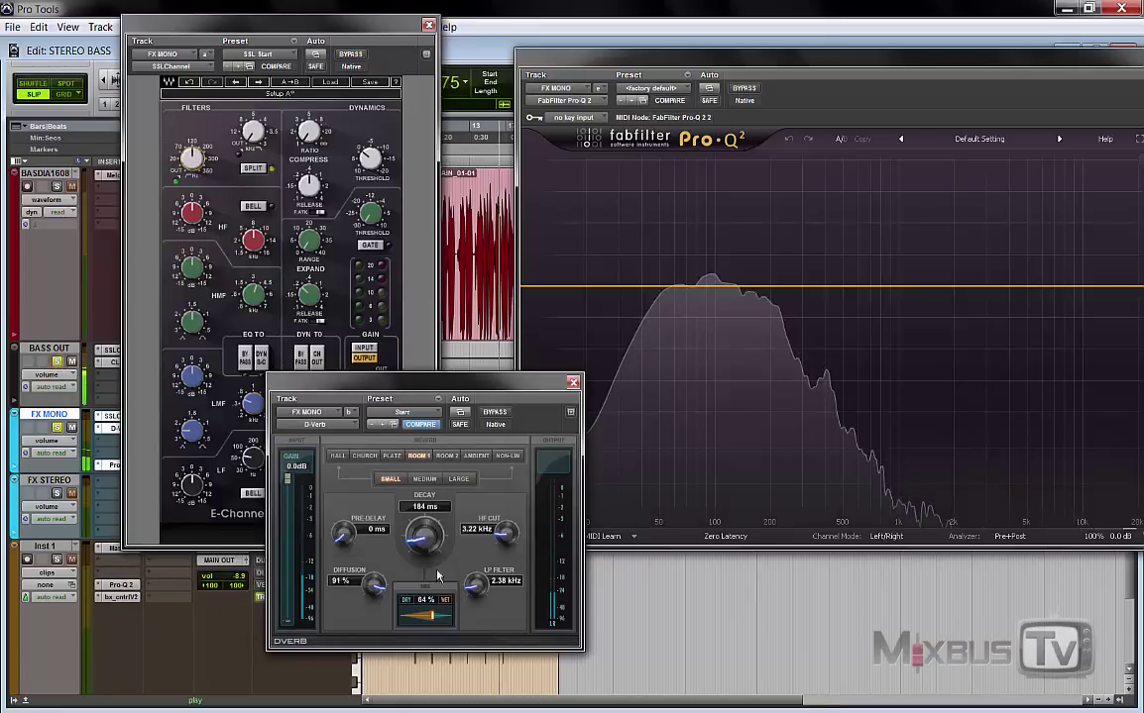
{"action": "left_click_drag", "start_coordinate": [434, 614], "coordinate": [496, 619]}
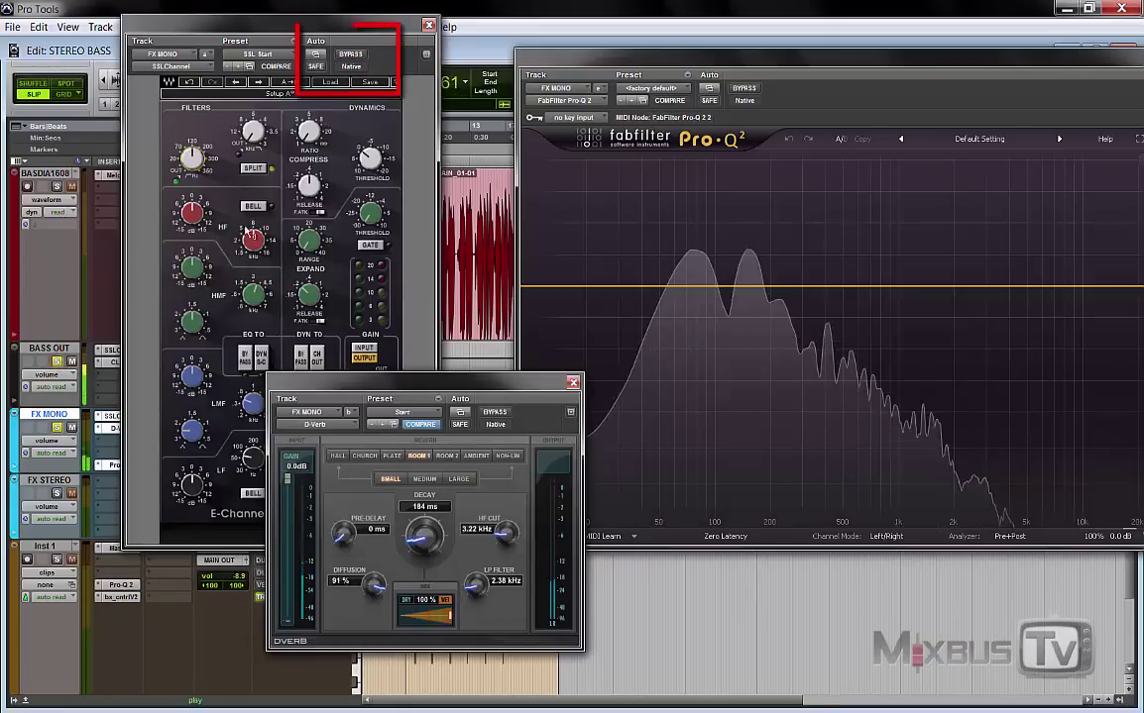
- Lower SSLChannel's high-pass filter frequency and compare the sound with the plugin bypassed and active during playback
{"action": "left_click", "coordinate": [186, 150]}
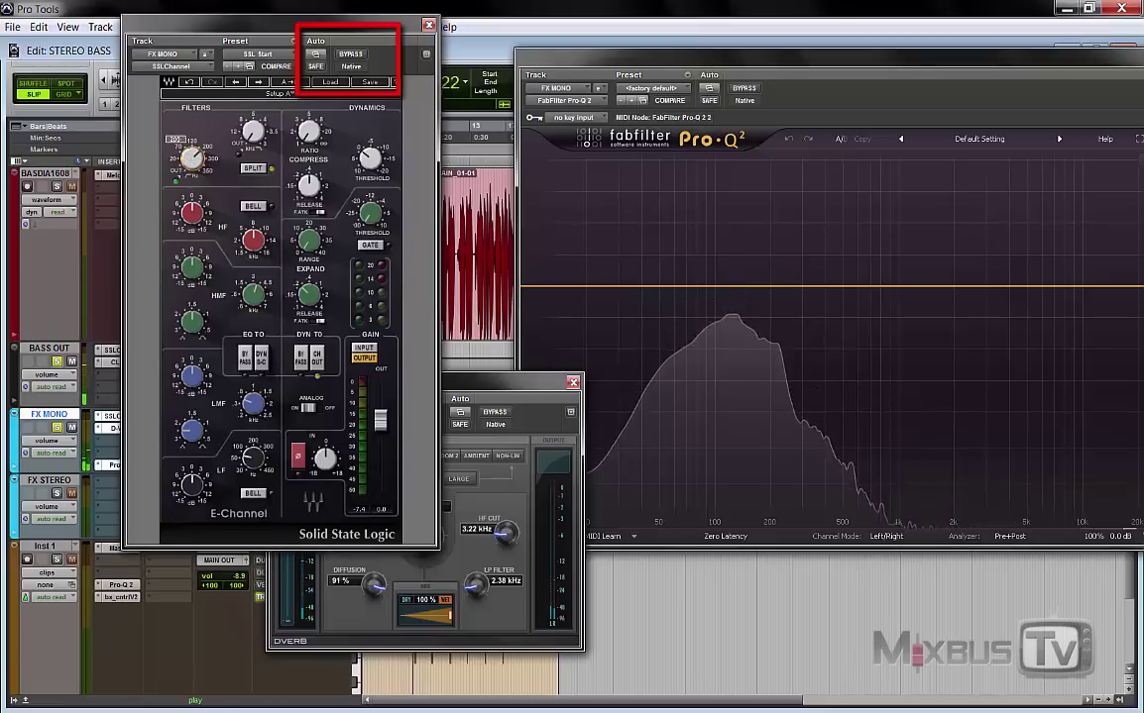
{"action": "left_click", "coordinate": [347, 57]}
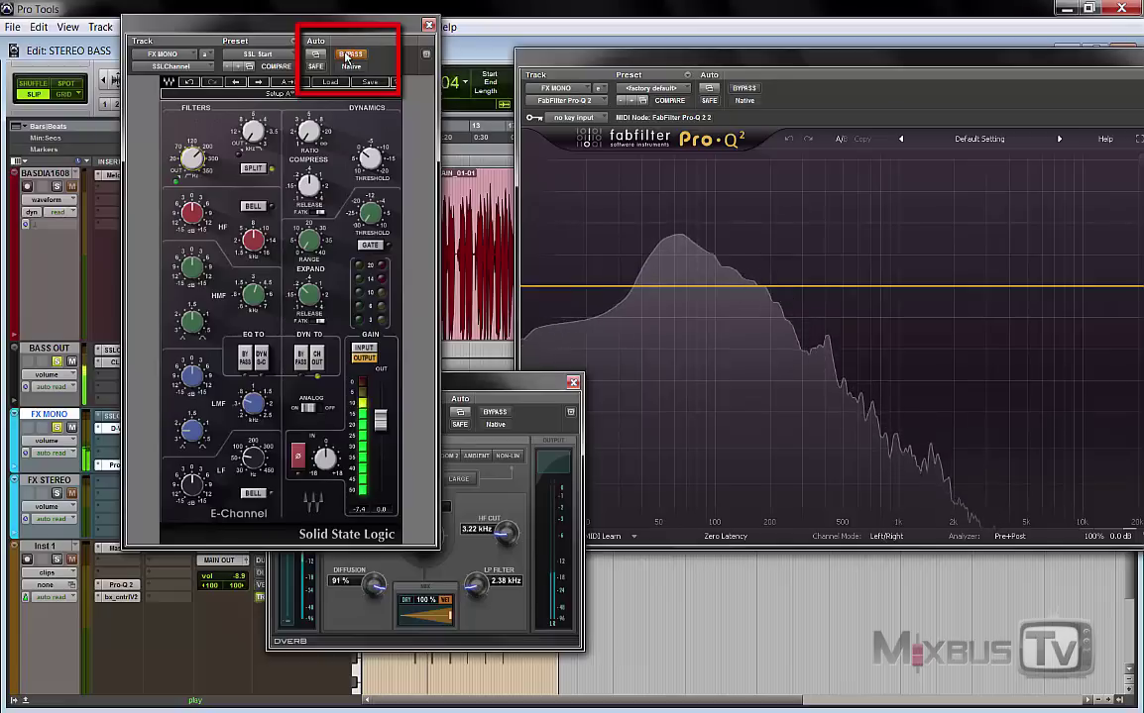
{"action": "left_click", "coordinate": [347, 56]}
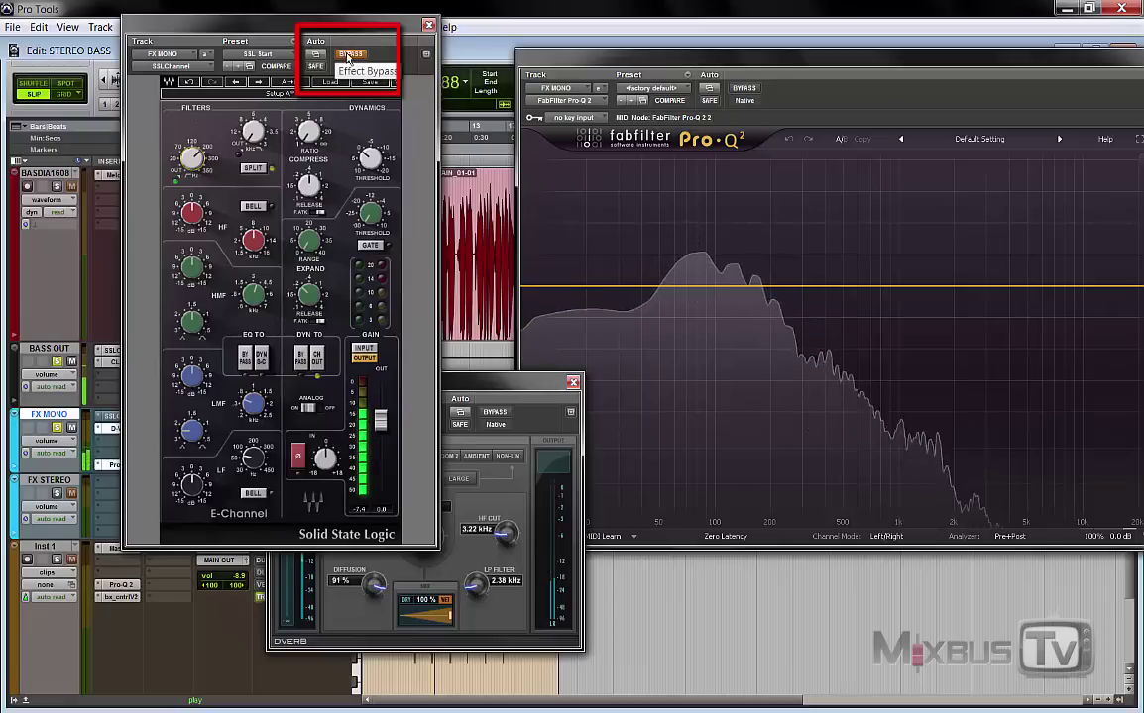
{"action": "left_click", "coordinate": [347, 56]}
{"action": "left_click_drag", "start_coordinate": [451, 400], "coordinate": [498, 433]}
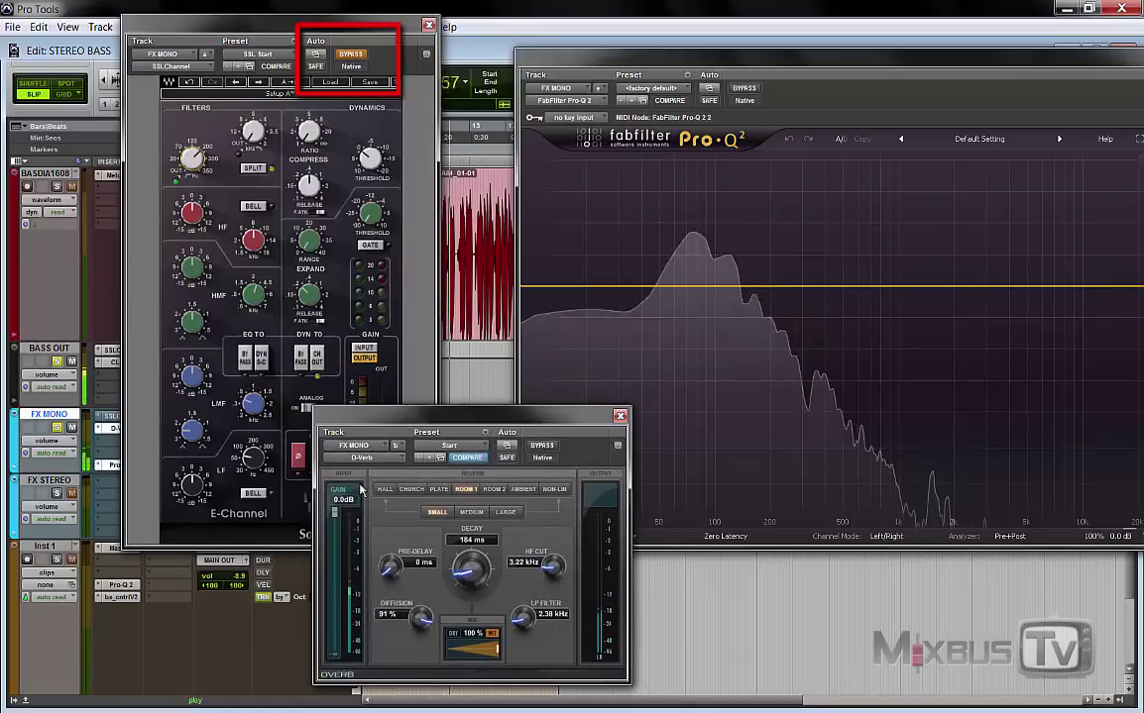
{"action": "left_click", "coordinate": [355, 56]}
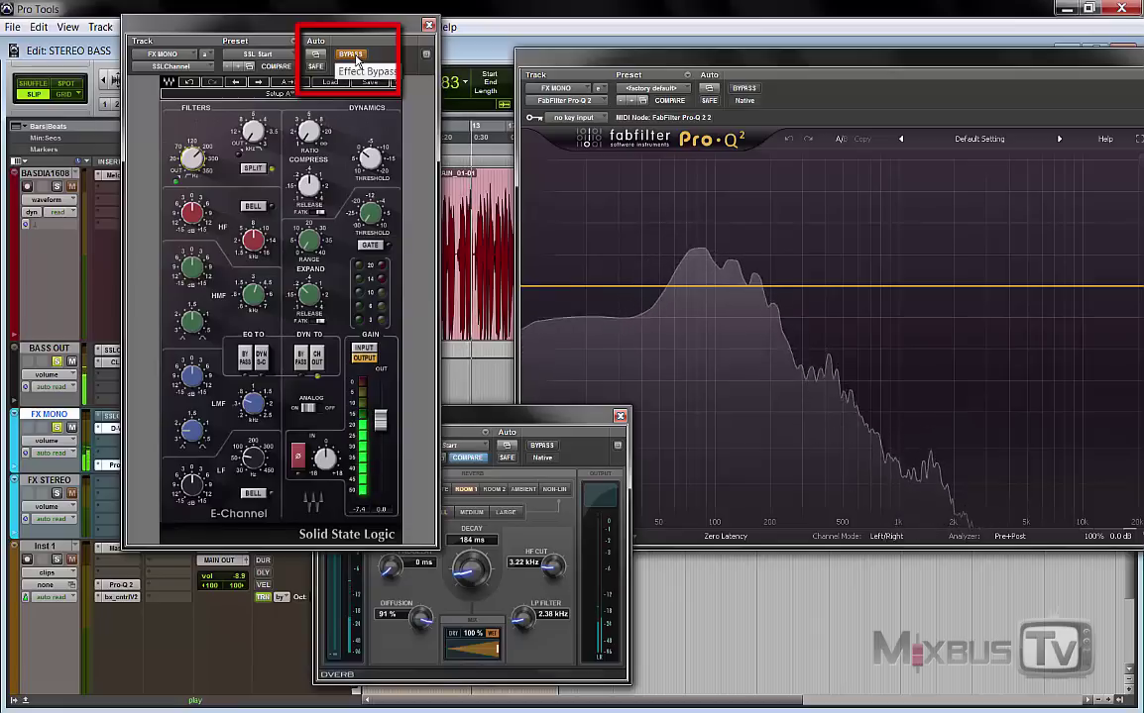
{"action": "left_click", "coordinate": [352, 55]}
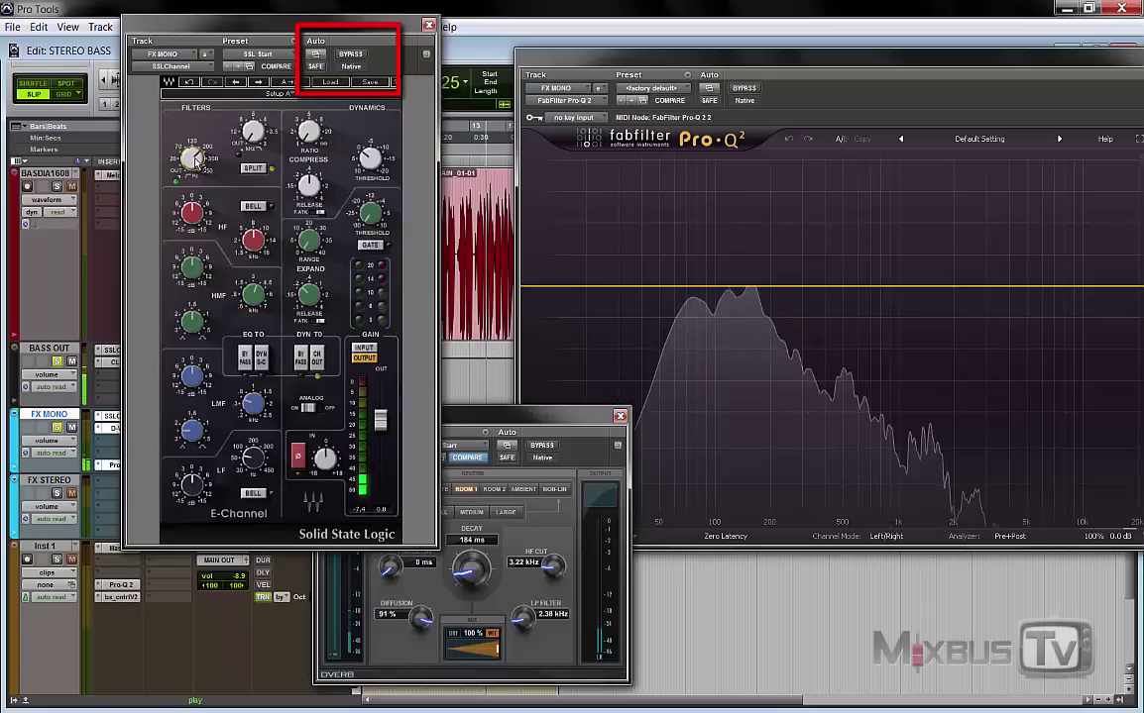
- Sweep SSLChannel's high-pass filter down and back up on FX MONO during playback, finishing by stopping playback
{"action": "mouse_move", "coordinate": [190, 155]}
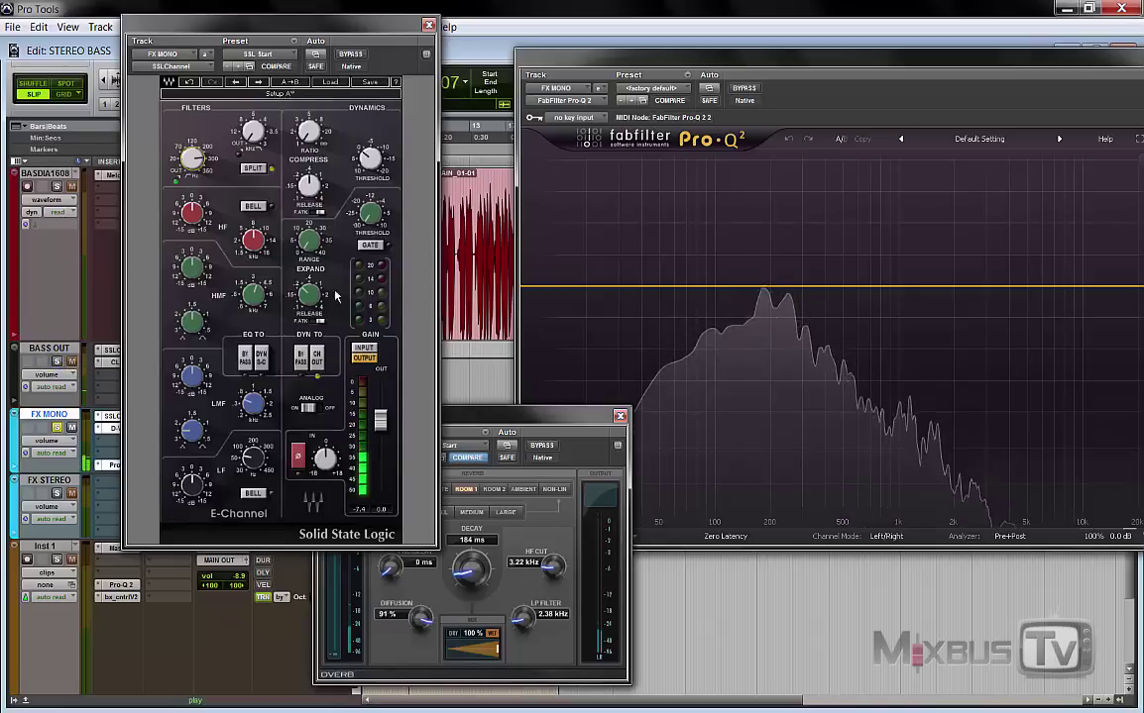
{"action": "left_click", "coordinate": [194, 158]}
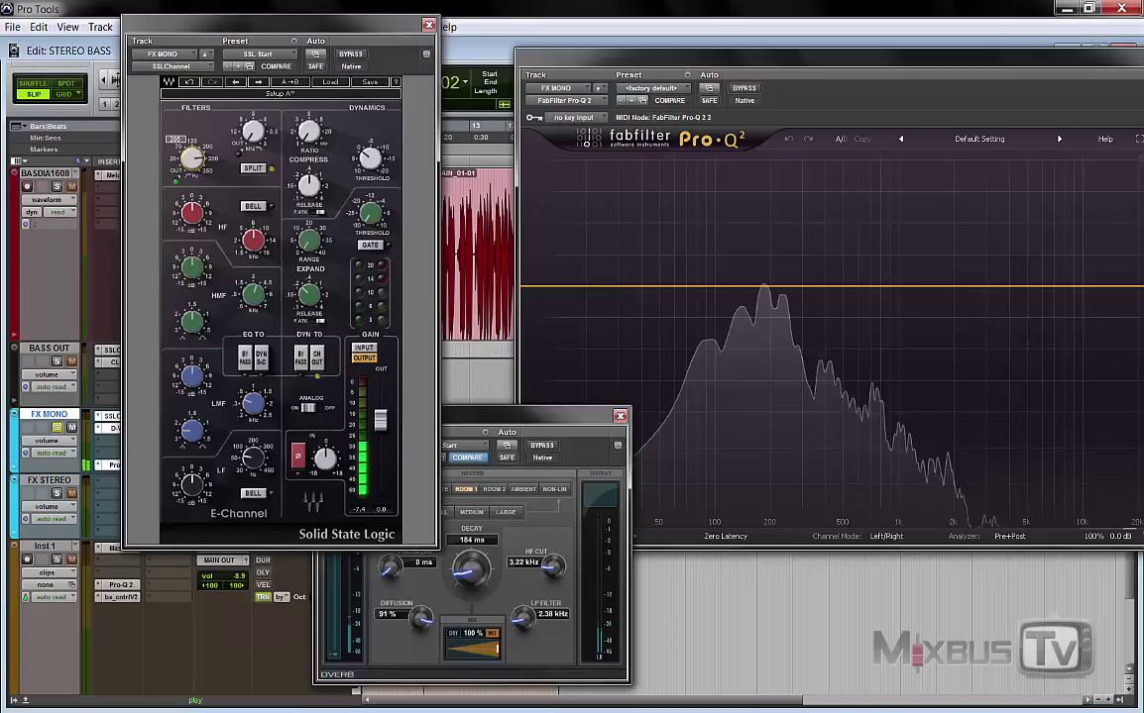
{"action": "left_click_drag", "start_coordinate": [194, 157], "coordinate": [193, 161]}
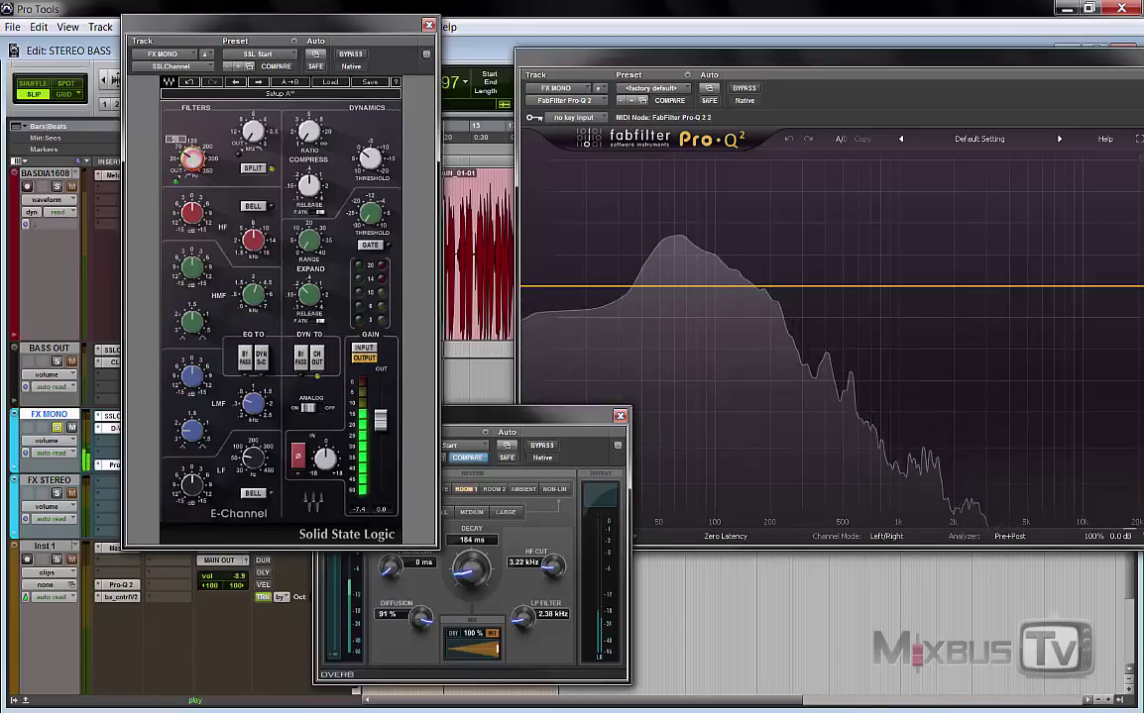
{"action": "left_click_drag", "start_coordinate": [194, 162], "coordinate": [194, 149]}
{"action": "key", "text": "space"}
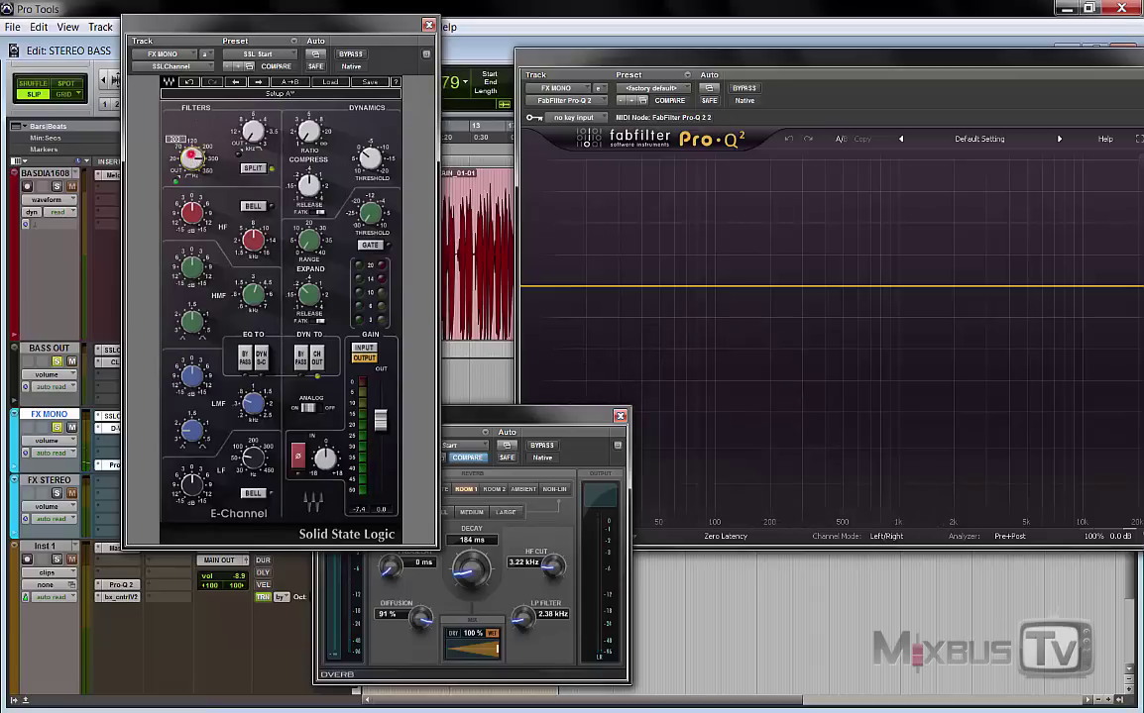
- Close FX MONO's SSLChannel window and place the D-Verb and Pro-Q 2 windows side by side in full view
{"action": "left_click", "coordinate": [428, 24]}
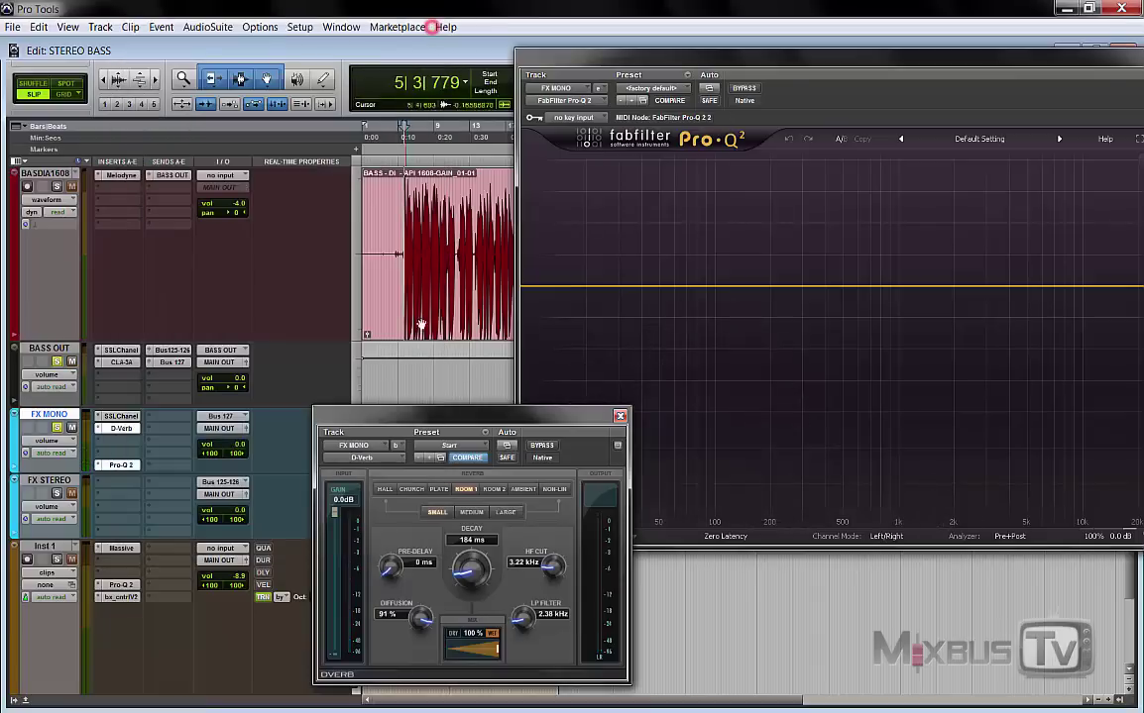
{"action": "left_click_drag", "start_coordinate": [440, 402], "coordinate": [257, 50]}
{"action": "left_click", "coordinate": [117, 418]}
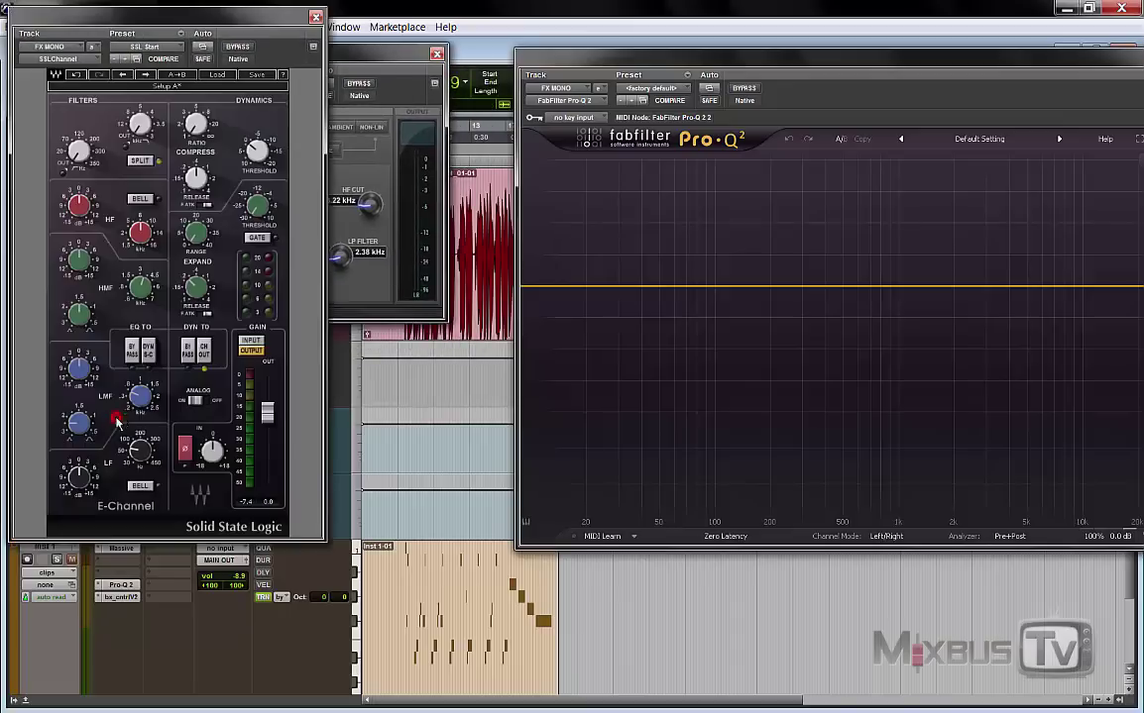
{"action": "left_click", "coordinate": [315, 18]}
{"action": "left_click_drag", "start_coordinate": [306, 50], "coordinate": [248, 35]}
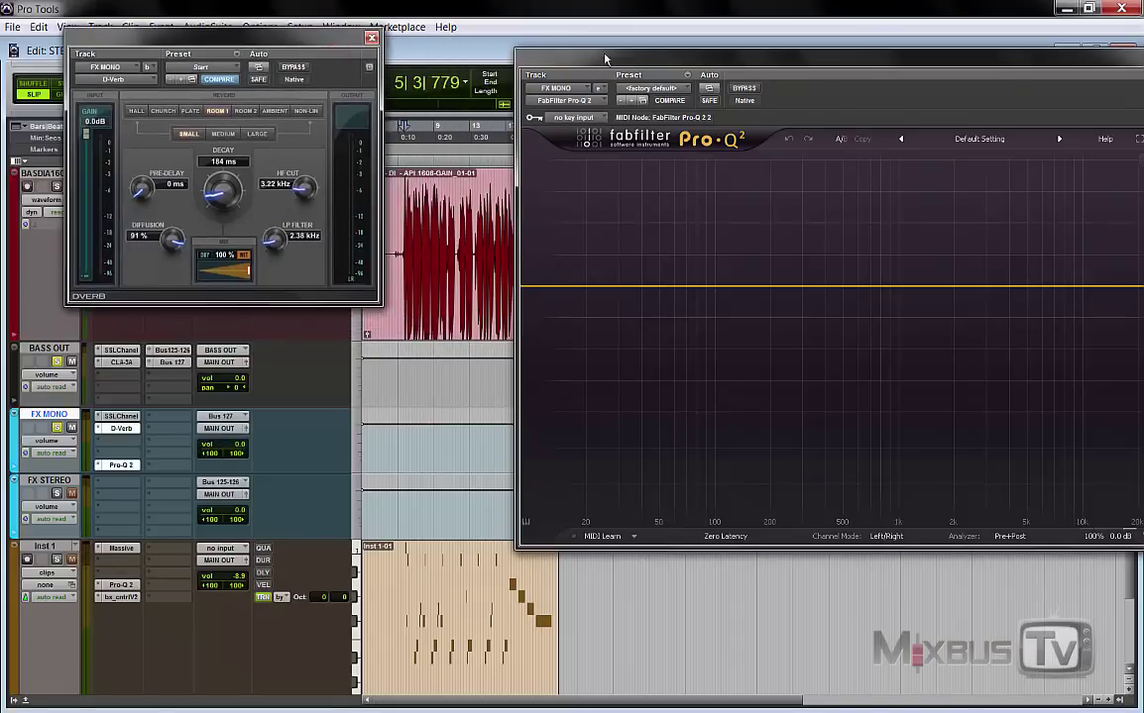
{"action": "left_click_drag", "start_coordinate": [612, 58], "coordinate": [491, 63]}
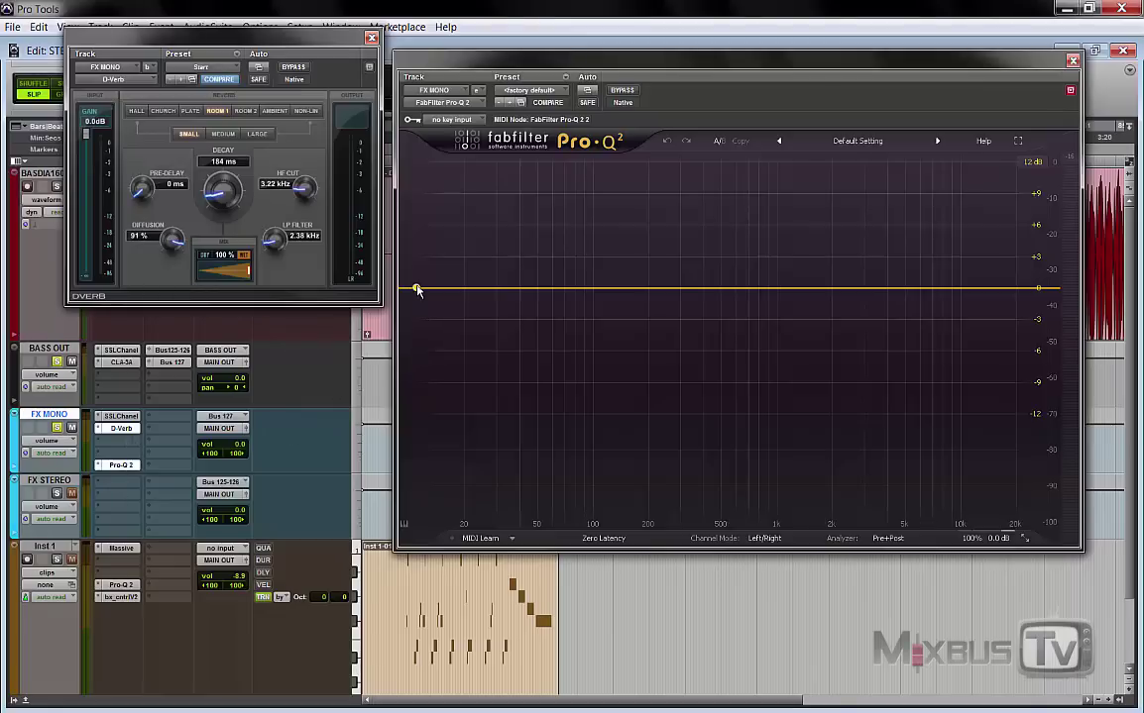
- Start playback and add a 24 dB/oct low cut at about 145 Hz in FX MONO's Pro-Q 2
{"action": "key", "text": "space"}
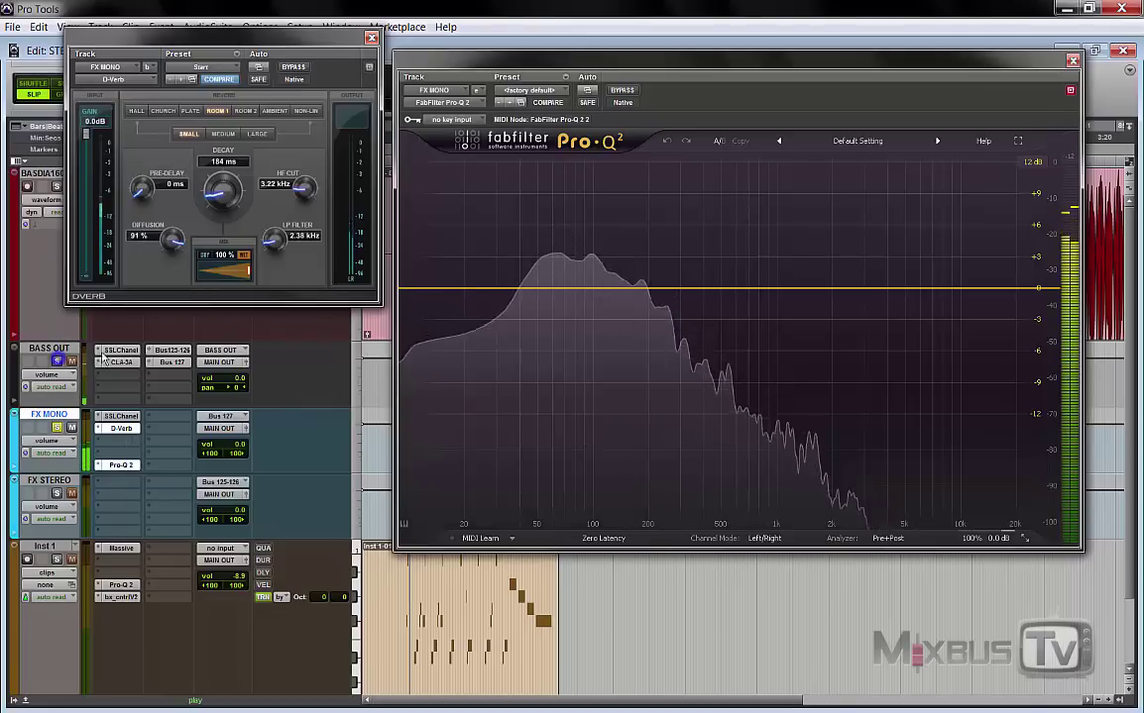
{"action": "left_click", "coordinate": [420, 289]}
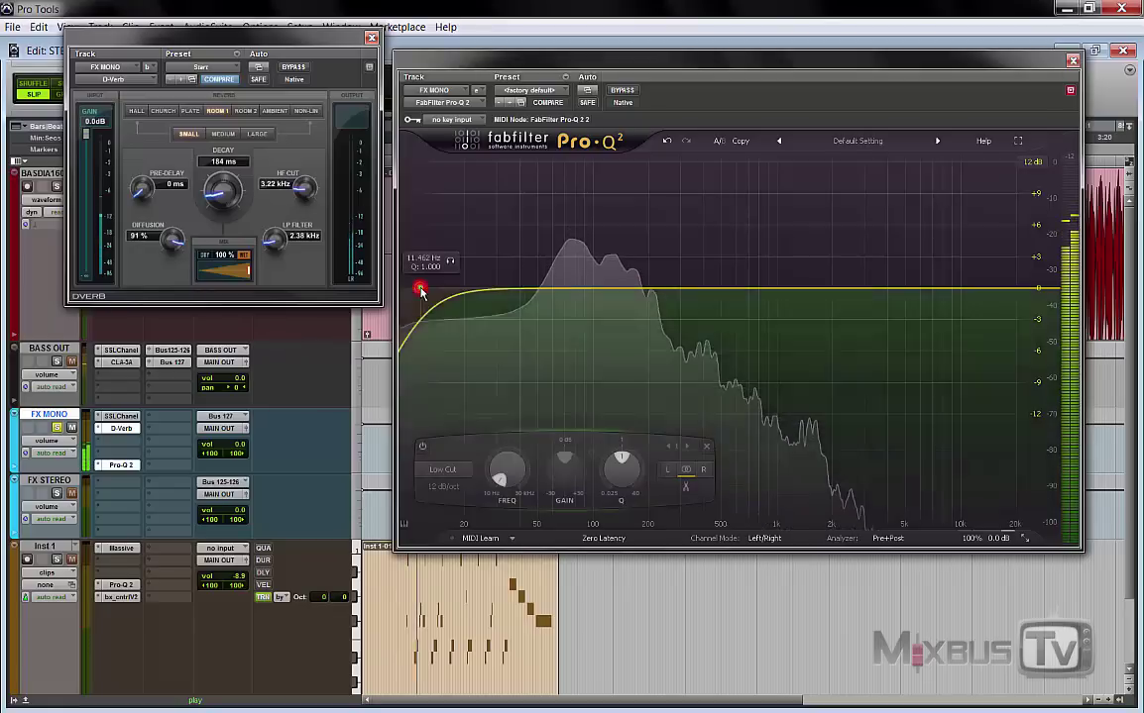
{"action": "scroll", "coordinate": [447, 486], "scroll_direction": "up", "scroll_amount": 2}
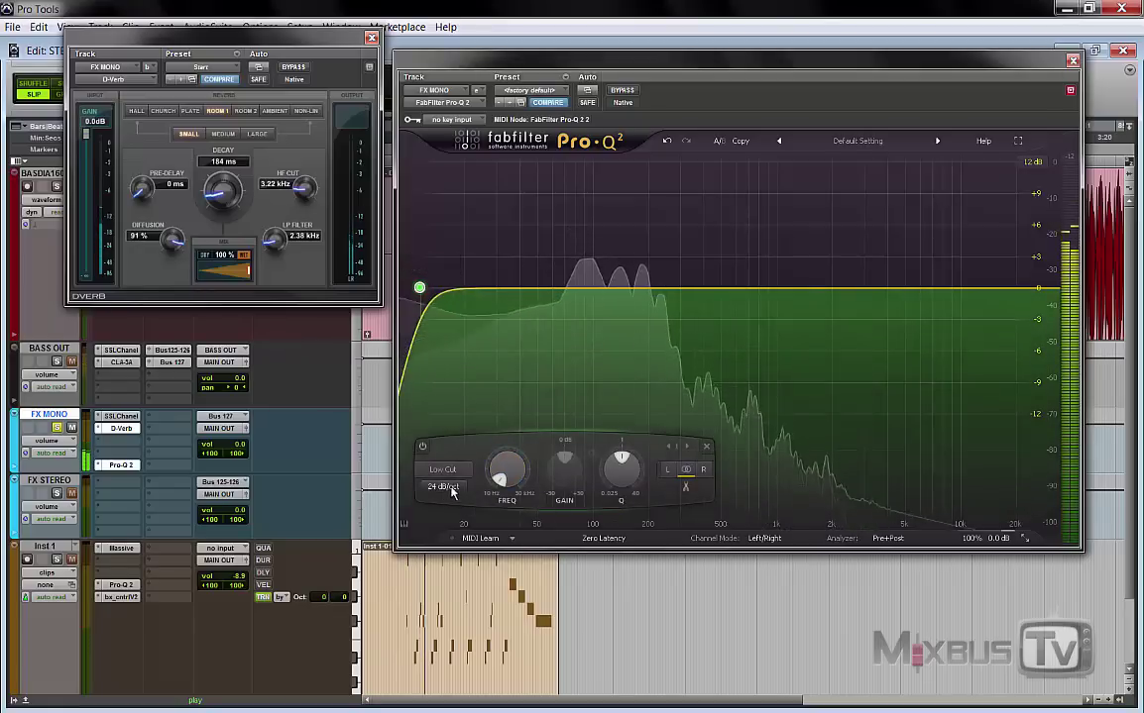
{"action": "scroll", "coordinate": [508, 470], "scroll_direction": "up", "scroll_amount": 6}
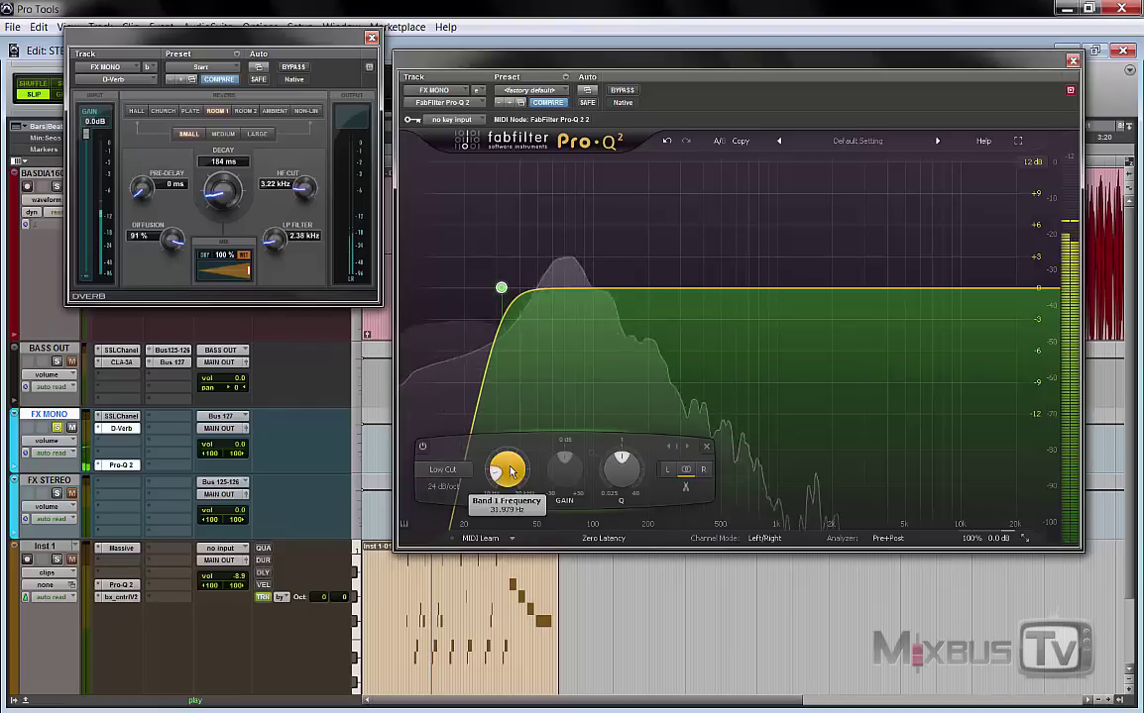
{"action": "scroll", "coordinate": [510, 472], "scroll_direction": "up", "scroll_amount": 10}
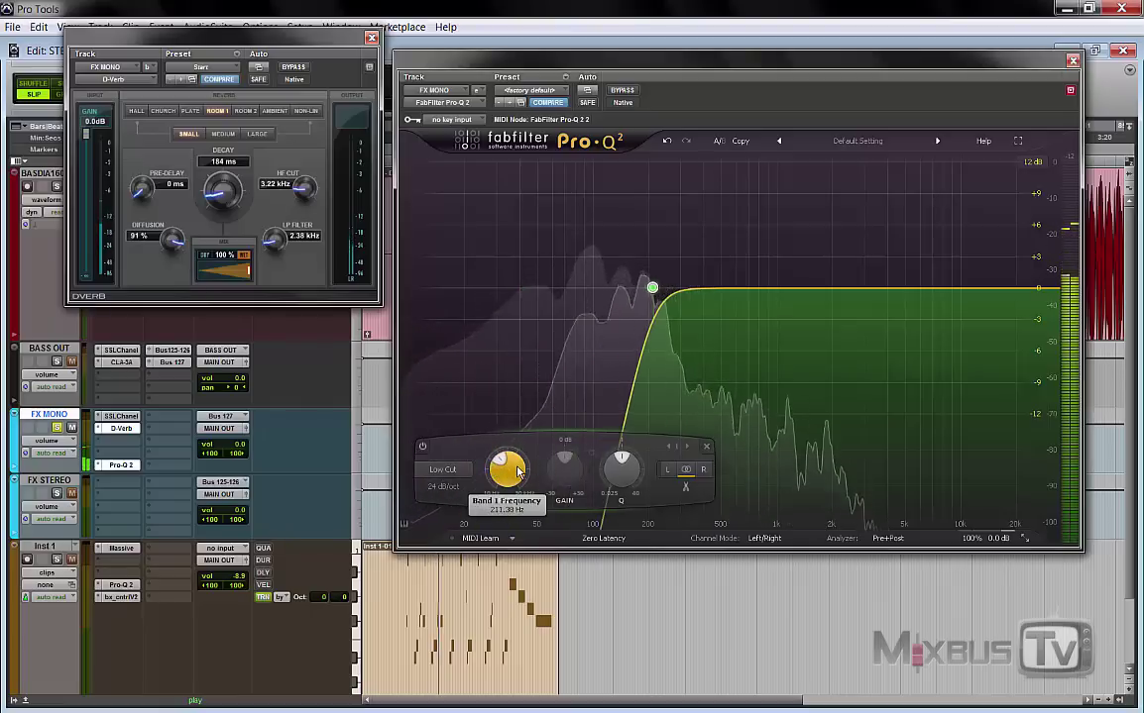
{"action": "scroll", "coordinate": [517, 472], "scroll_direction": "down", "scroll_amount": 2}
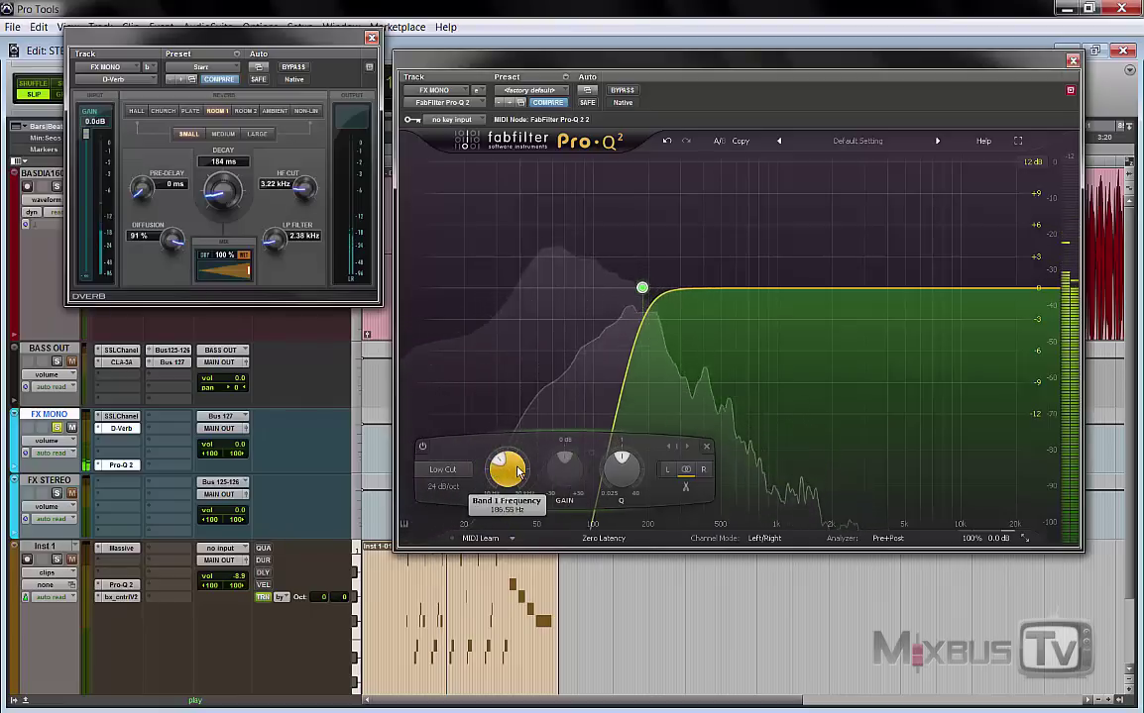
{"action": "scroll", "coordinate": [517, 471], "scroll_direction": "down", "scroll_amount": 3}
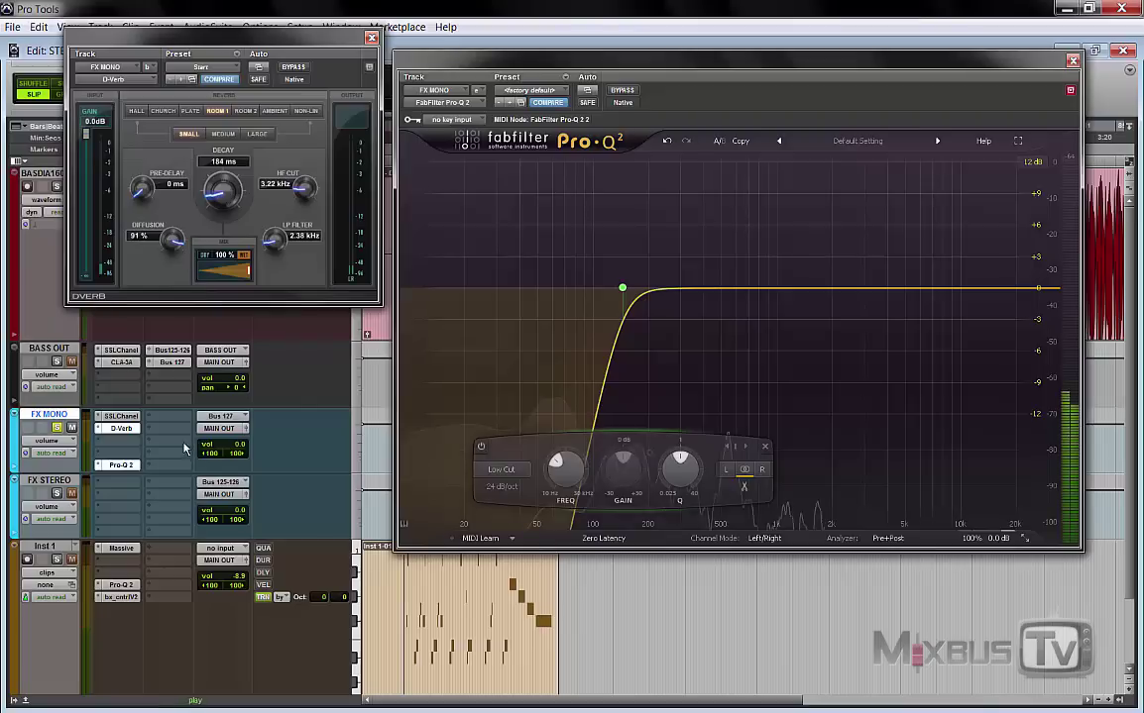
- Restart playback, solo BASS OUT with FX MONO and set Pro-Q 2's low cut frequency to 180 Hz
{"action": "key", "text": "space"}
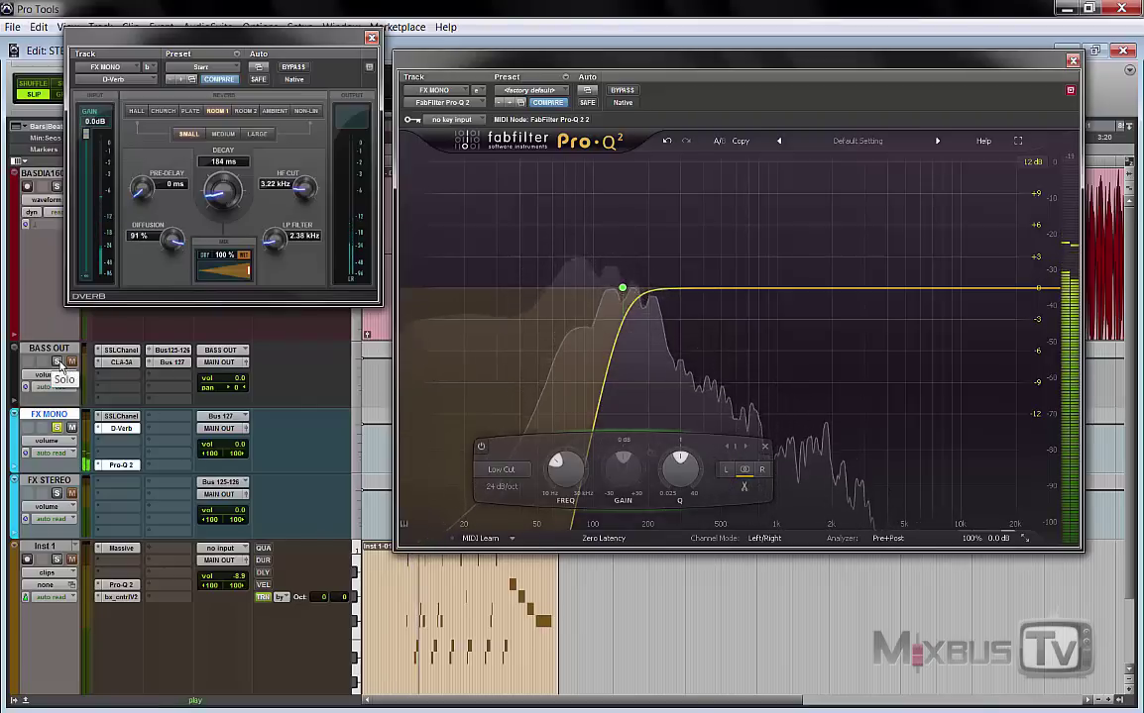
{"action": "left_click", "coordinate": [60, 363]}
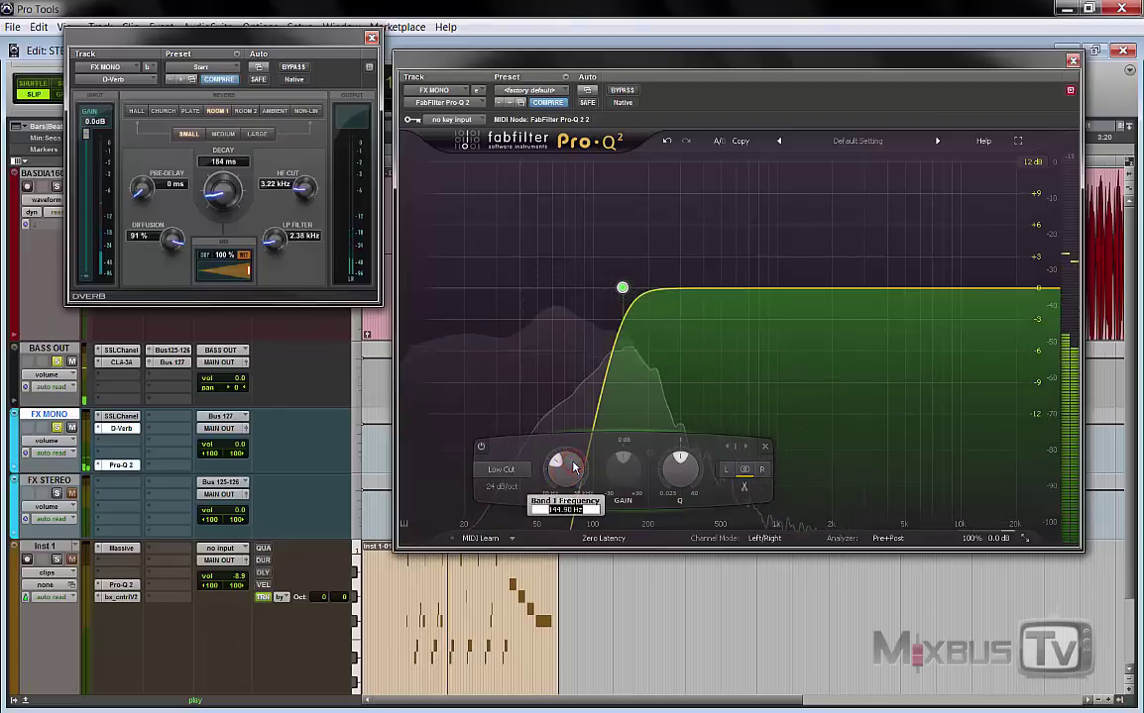
{"action": "key", "text": "Return"}
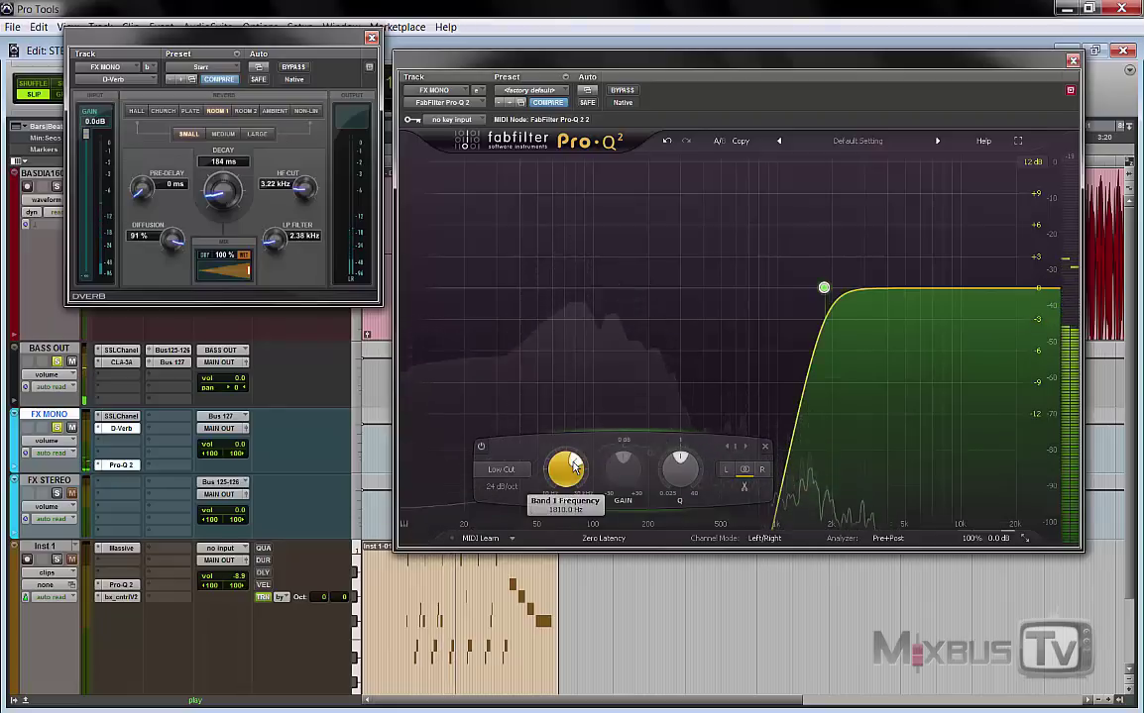
{"action": "key", "text": "Return"}
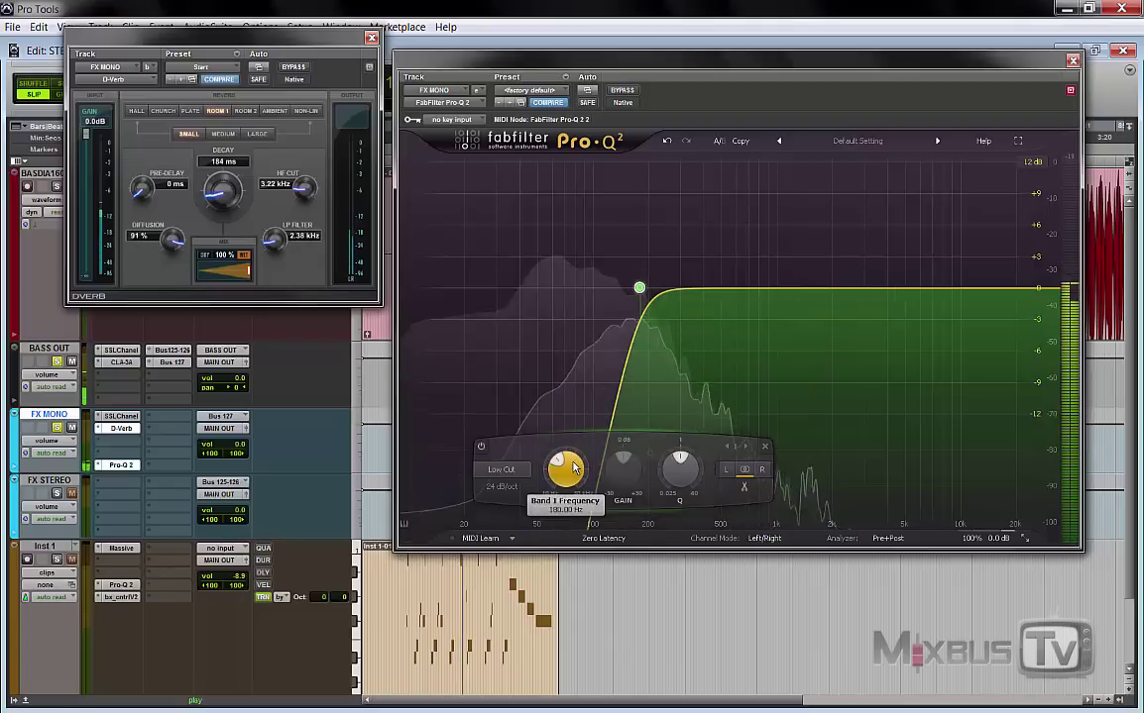
- Adjust the high-pass filter in FX MONO's SSLChannel, bypass the plug-in and arrange its window between the D-Verb and Pro-Q 2 windows
{"action": "left_click", "coordinate": [303, 384]}
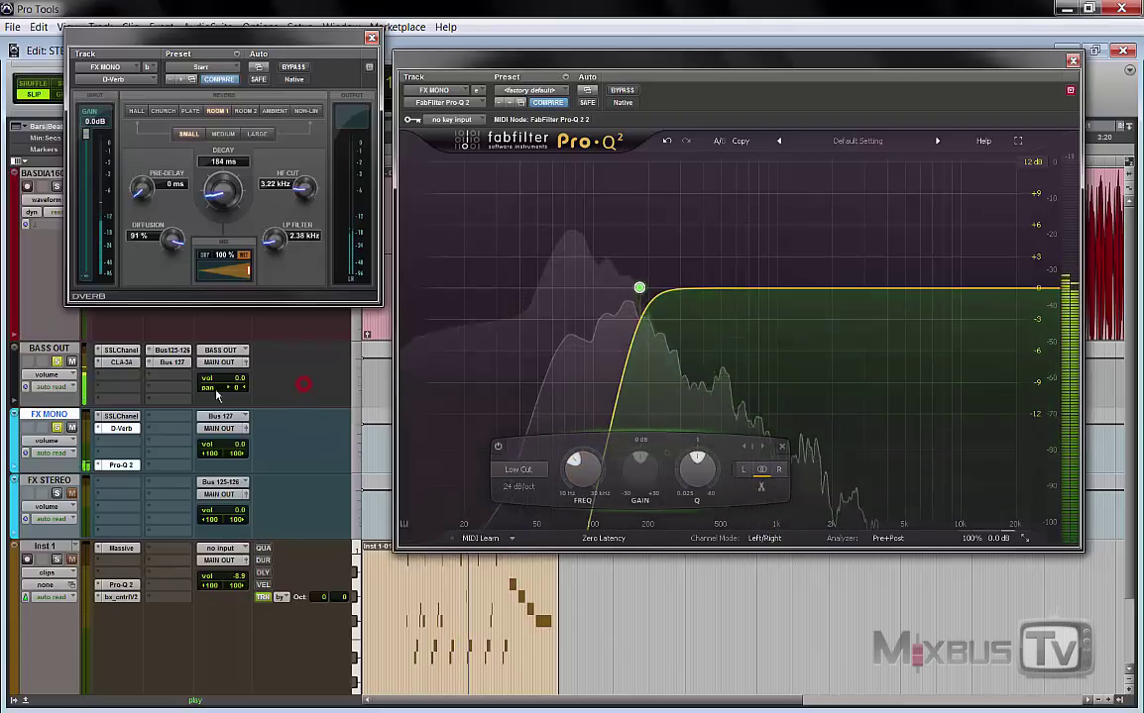
{"action": "left_click", "coordinate": [123, 417]}
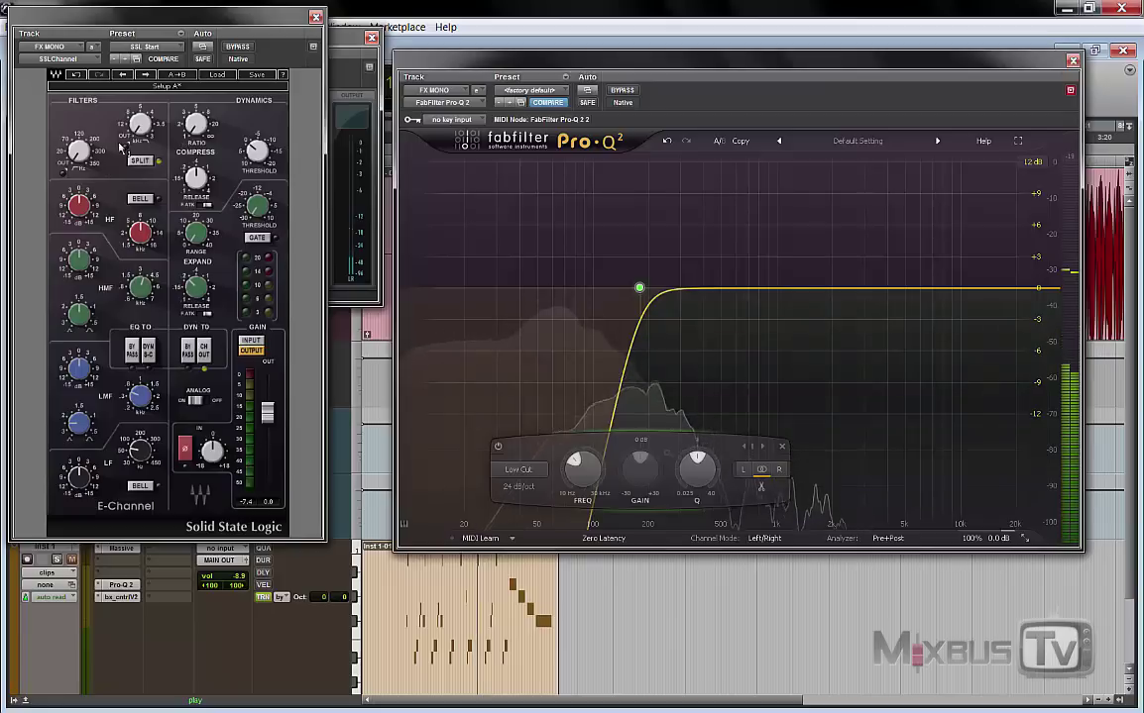
{"action": "left_click_drag", "start_coordinate": [77, 148], "coordinate": [90, 152]}
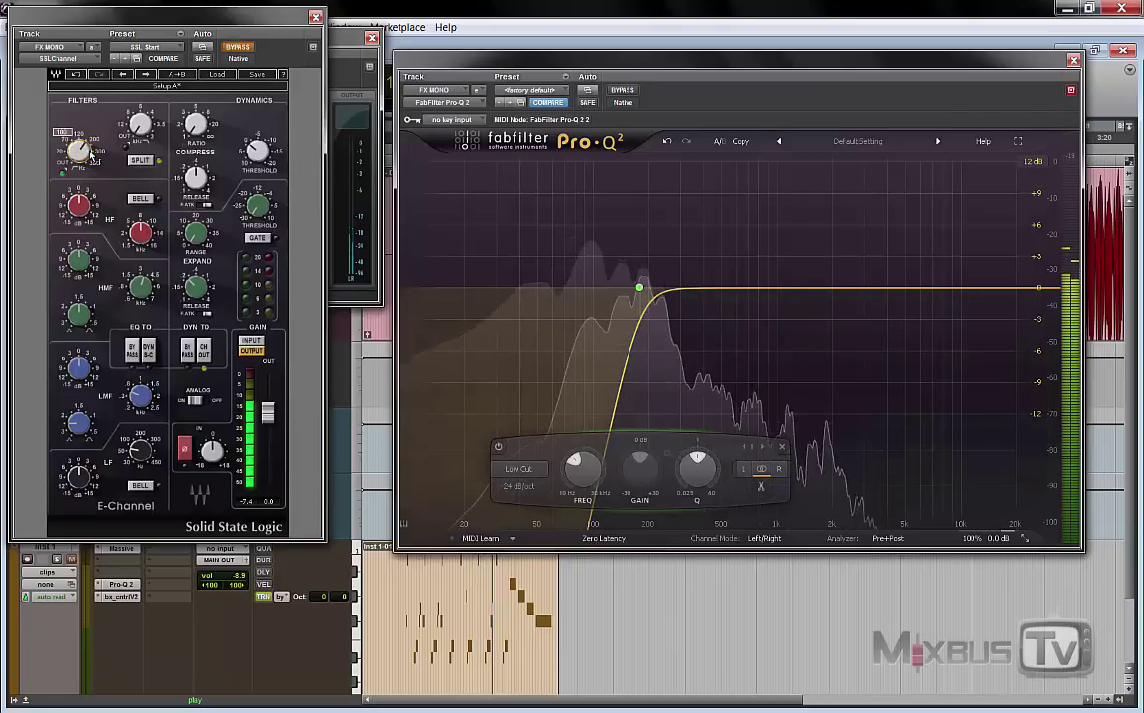
{"action": "left_click_drag", "start_coordinate": [169, 17], "coordinate": [436, 31]}
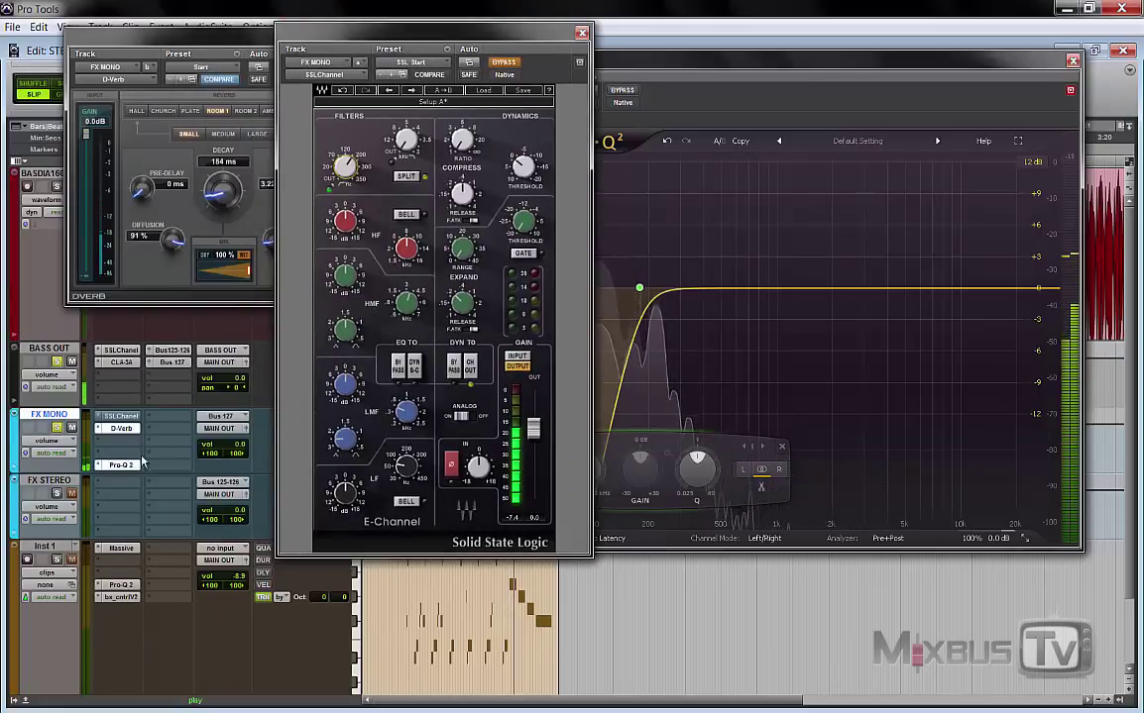
{"action": "left_click", "coordinate": [682, 68]}
{"action": "left_click_drag", "start_coordinate": [681, 68], "coordinate": [716, 69]}
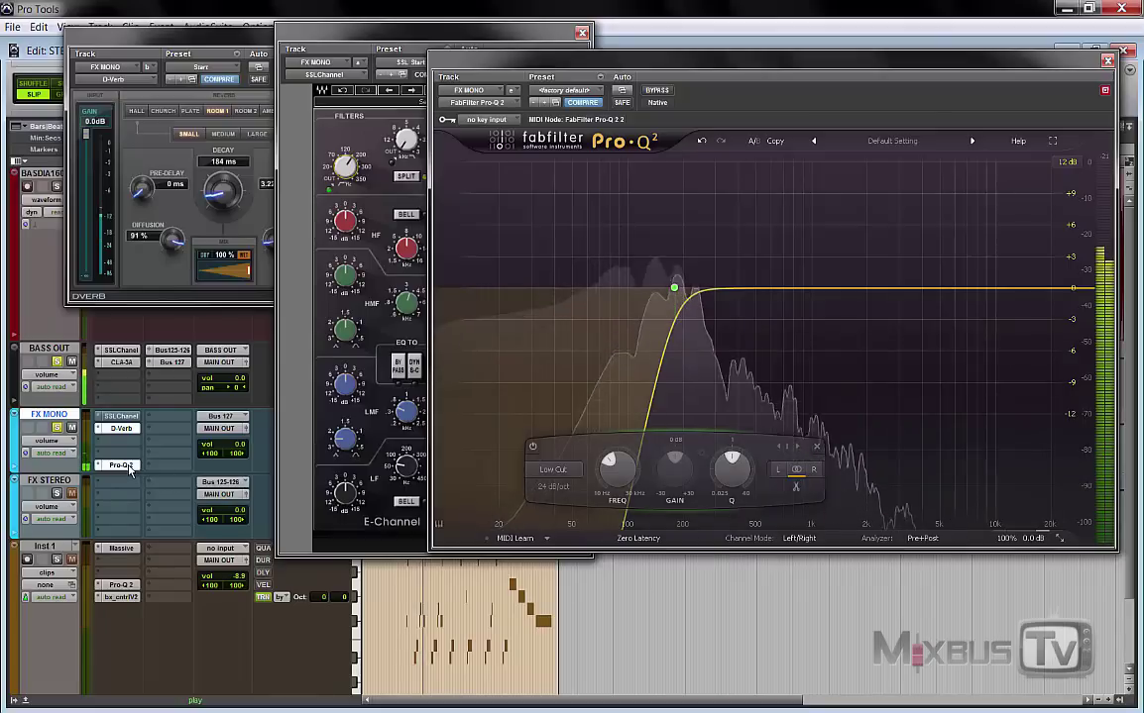
- Compare filtering before and after the reverb by swapping the SSLChannel and Pro-Q 2 bypass states, raising FX MONO's volume to +4.9 dB
{"action": "left_click", "coordinate": [121, 465], "text": "ctrl"}
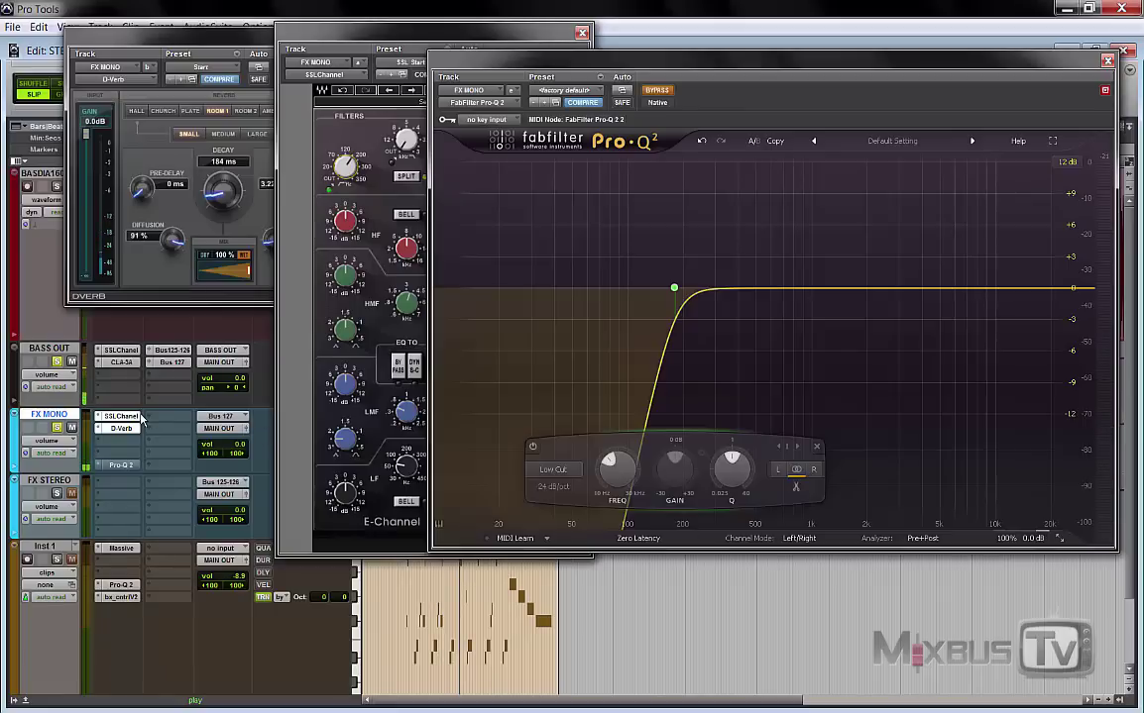
{"action": "left_click", "coordinate": [244, 429]}
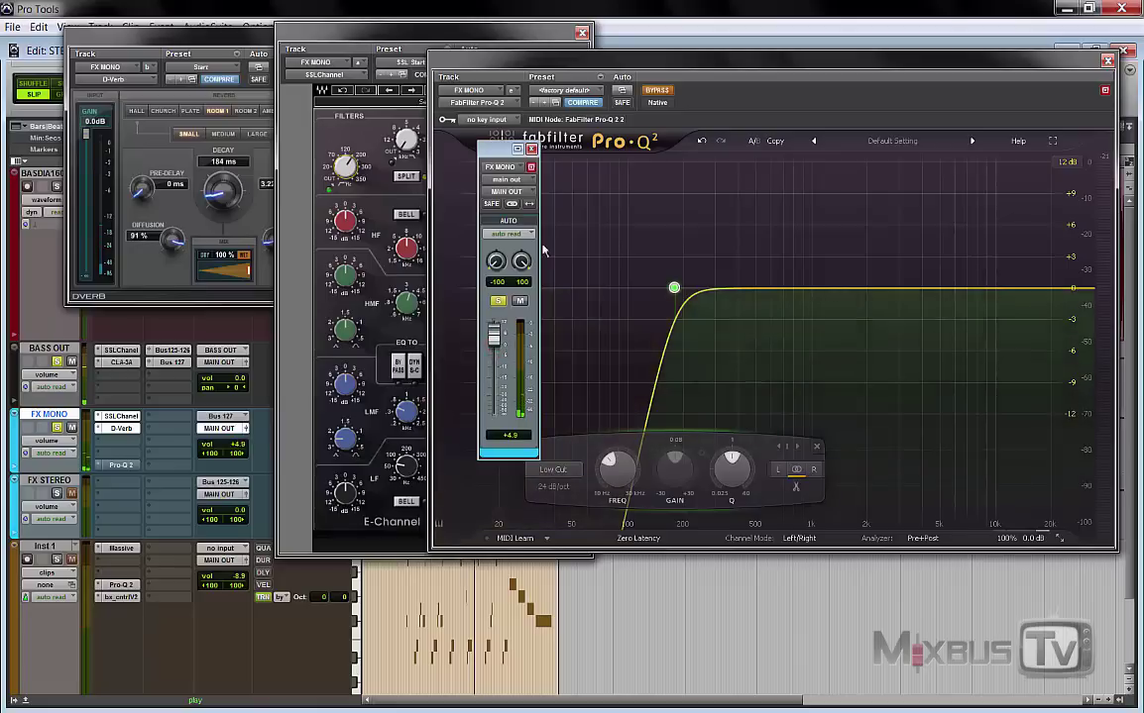
{"action": "left_click", "coordinate": [532, 148]}
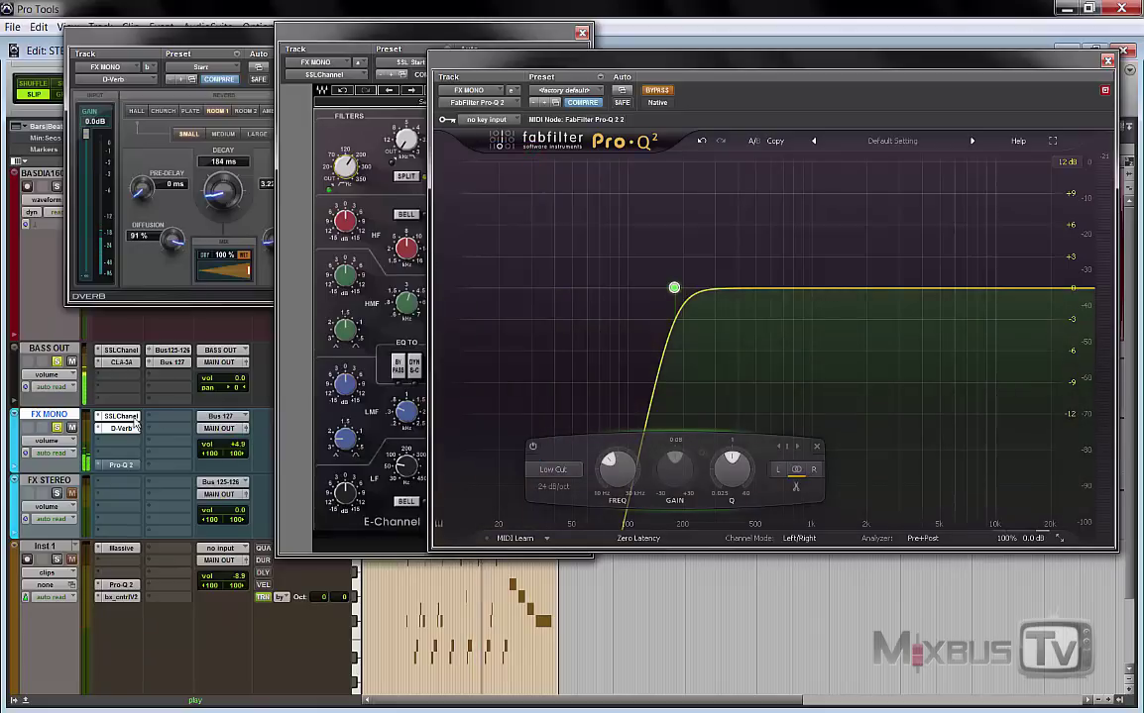
{"action": "left_click", "coordinate": [120, 465], "text": "ctrl"}
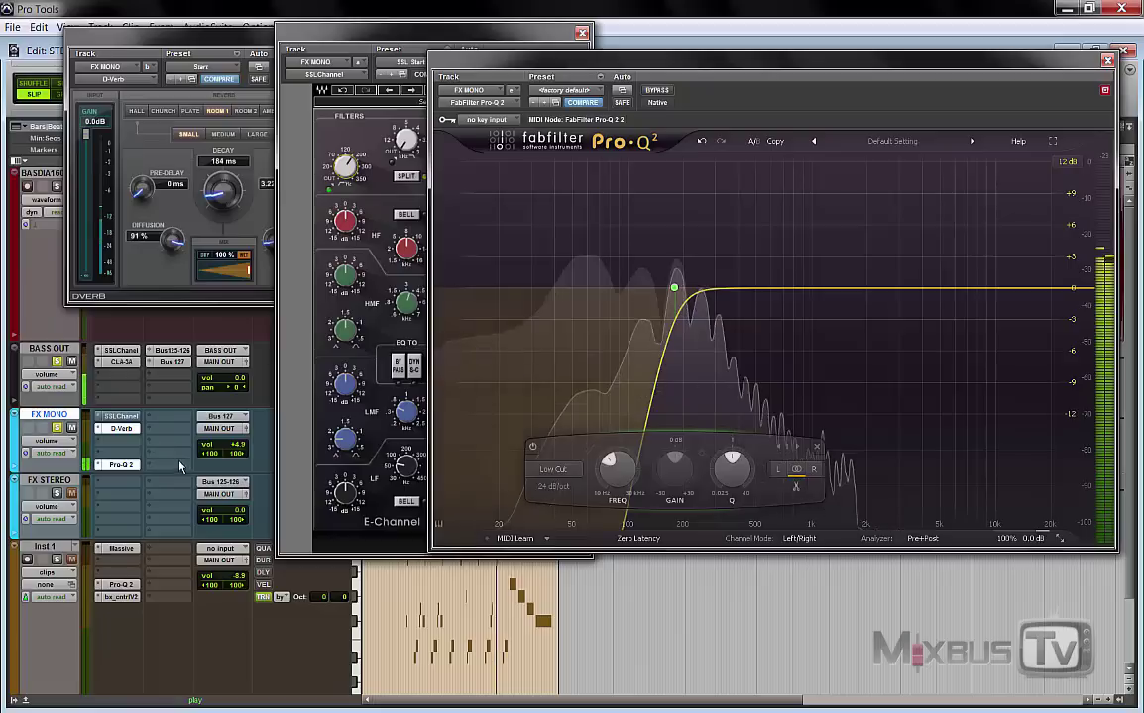
- Stop playback and set the channel mode of FX MONO's Pro-Q 2 to Mid/Side
{"action": "key", "text": "space"}
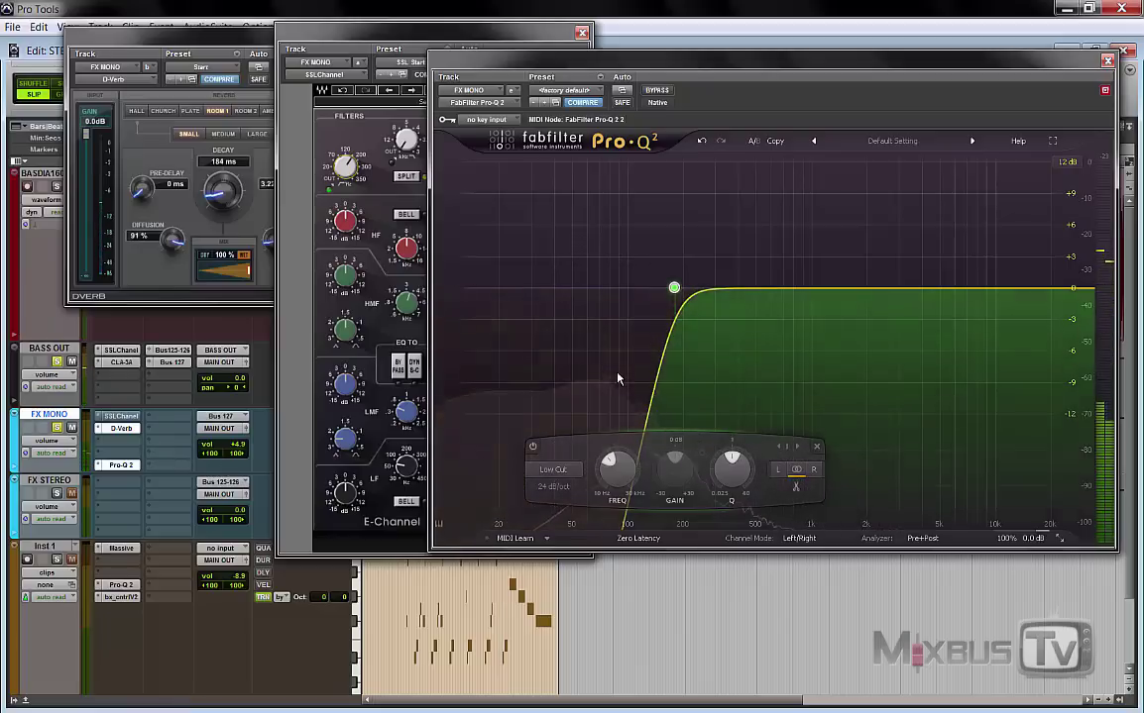
{"action": "left_click", "coordinate": [799, 538]}
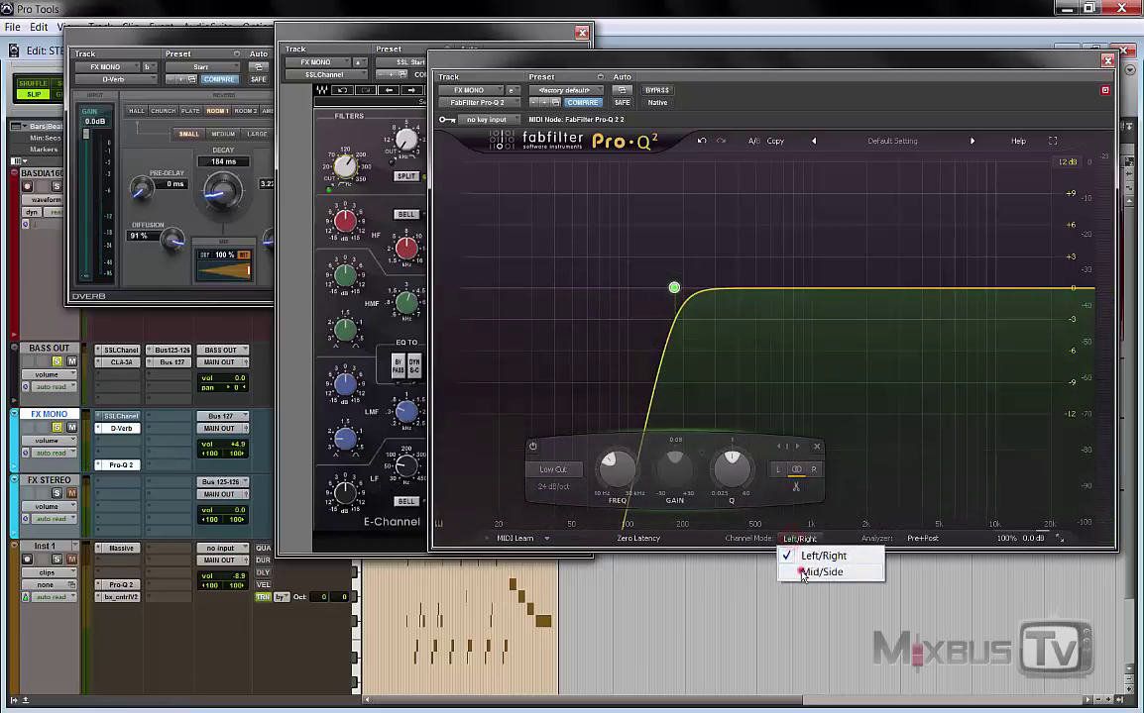
{"action": "left_click", "coordinate": [803, 573]}
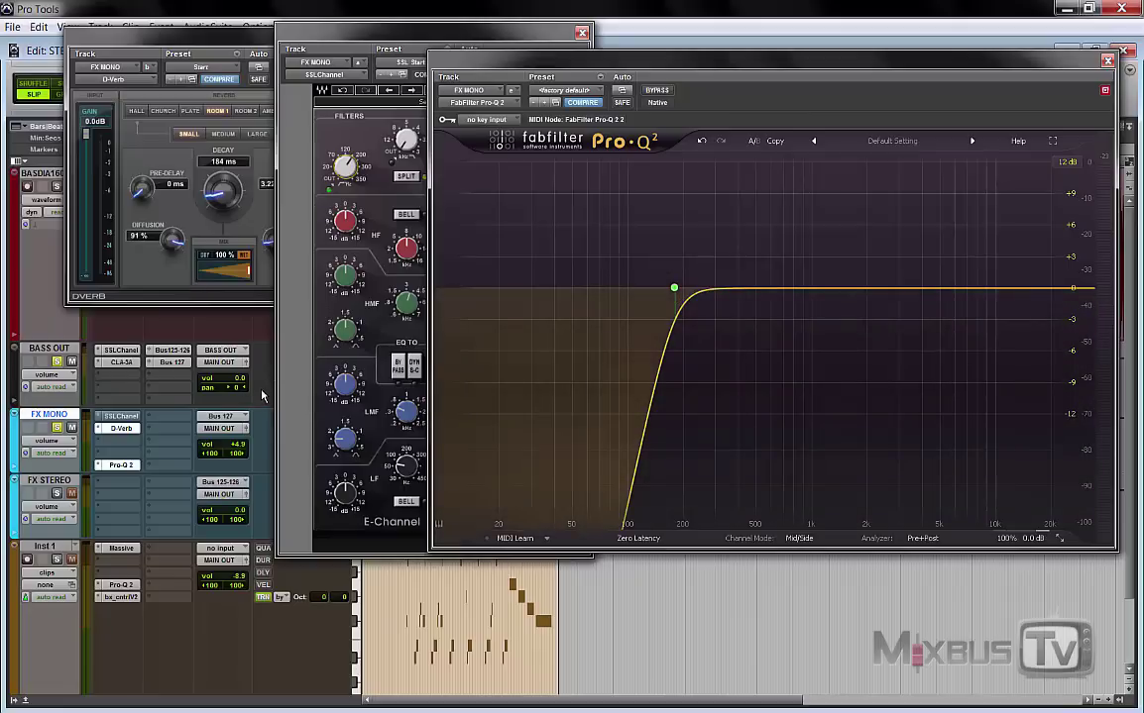
- Compare SSLChannel and Pro-Q 2 on FX MONO by swapping their bypass states during playback, and close the SSLChannel window
{"action": "left_click", "coordinate": [129, 417], "text": "ctrl"}
{"action": "left_click", "coordinate": [126, 465], "text": "ctrl"}
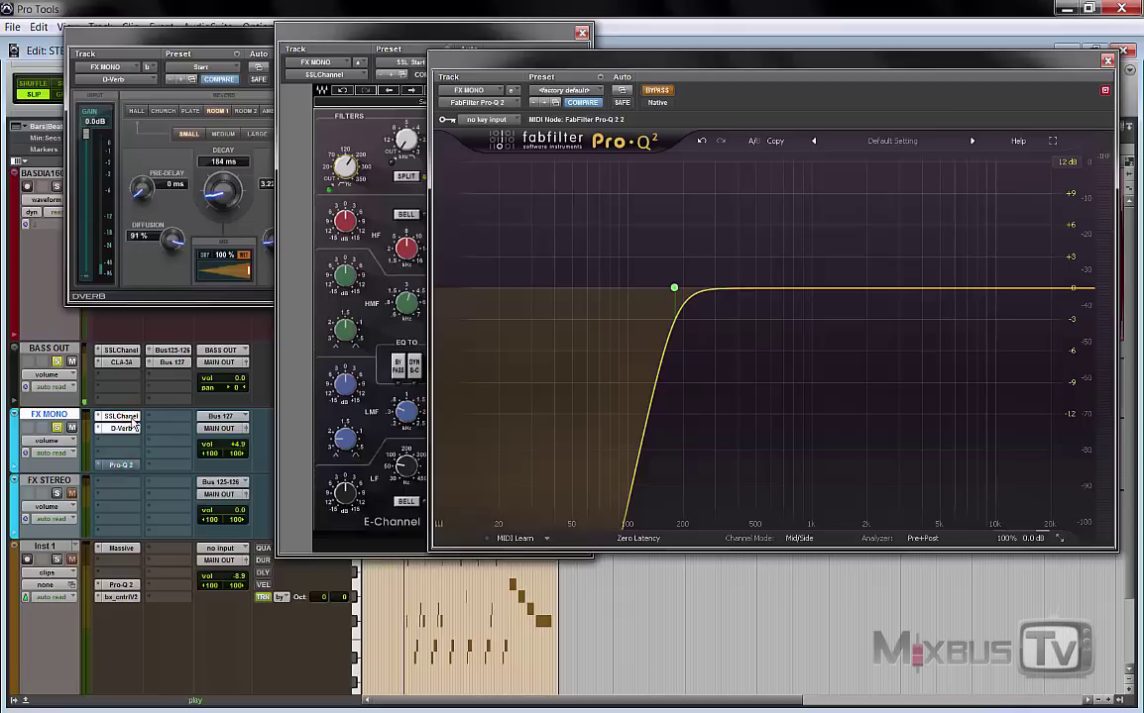
{"action": "left_click", "coordinate": [129, 418]}
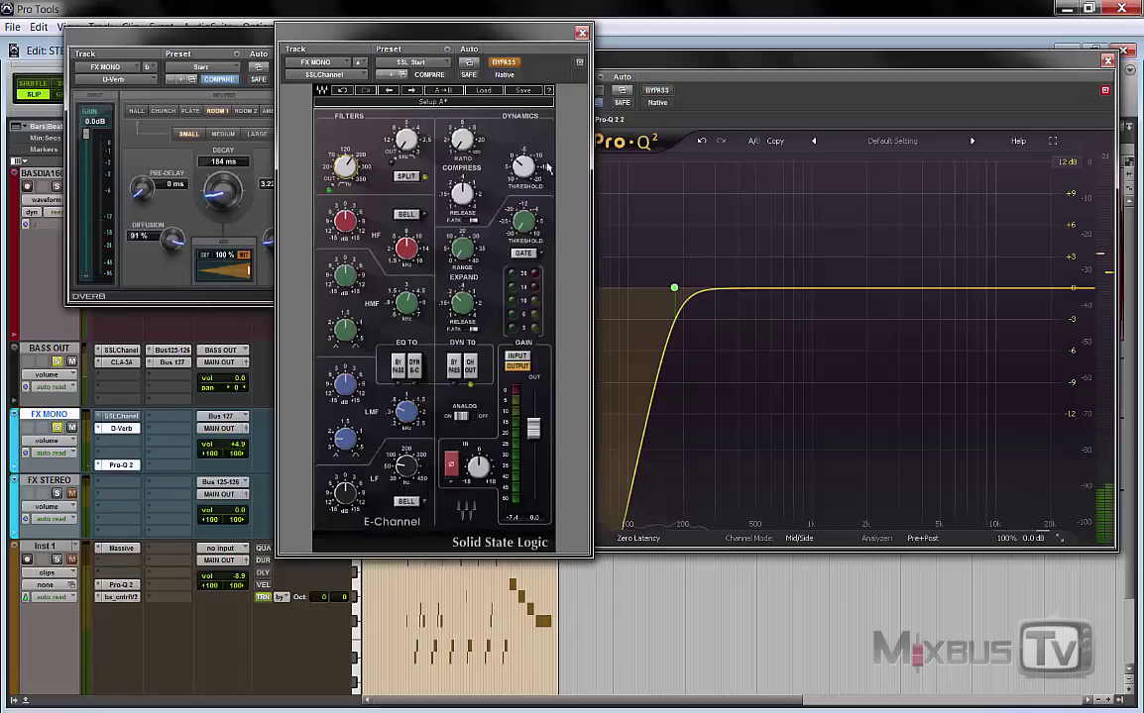
{"action": "left_click", "coordinate": [582, 33]}
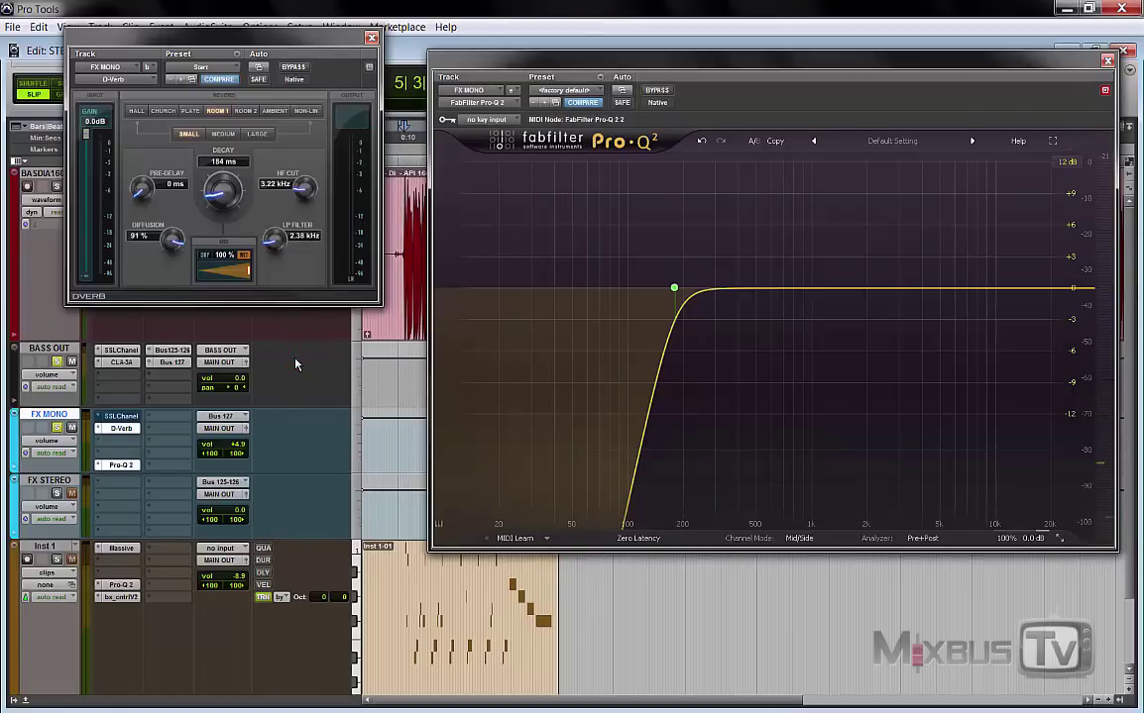
- Reset FX MONO's volume to 0.0 dB, reopen its SSLChannel window and bypass D-Verb and Pro-Q 2
{"action": "left_click", "coordinate": [245, 449], "text": "alt"}
{"action": "left_click", "coordinate": [122, 417]}
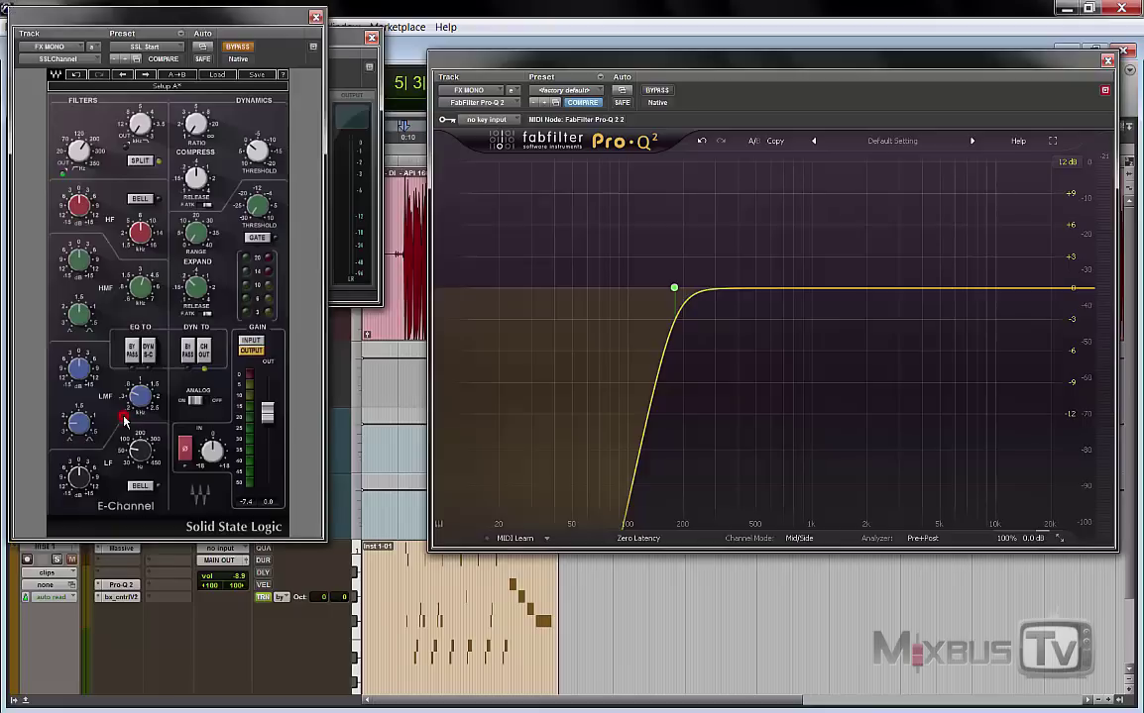
{"action": "left_click_drag", "start_coordinate": [259, 20], "coordinate": [460, 33]}
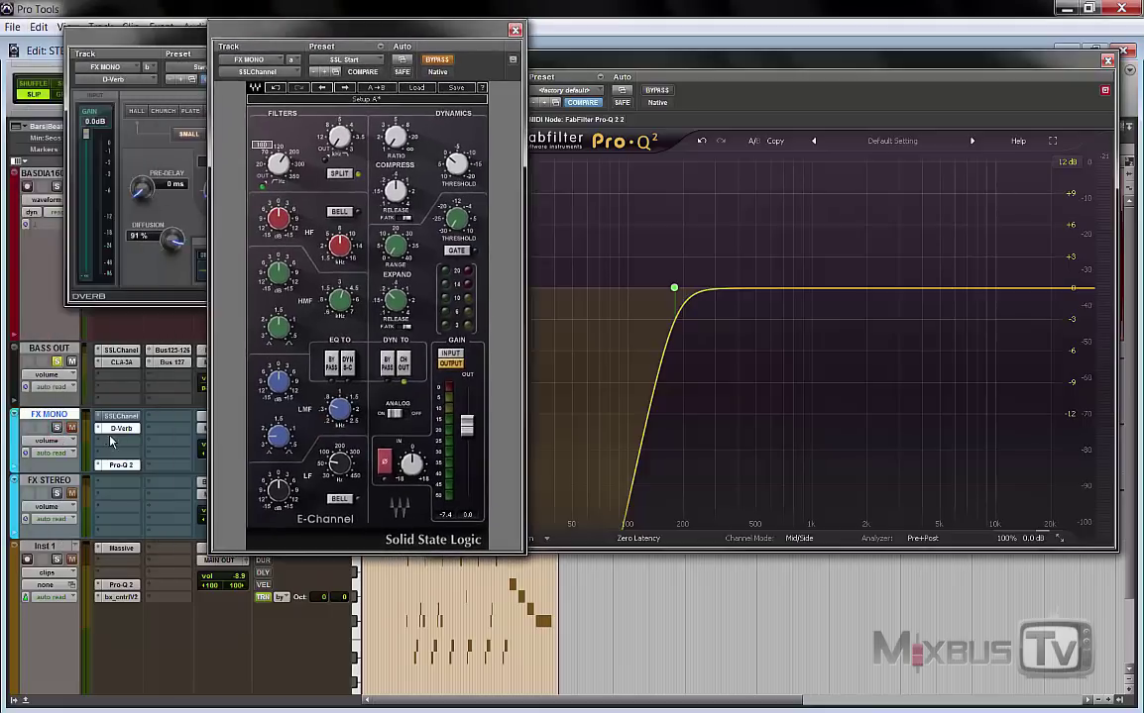
{"action": "left_click_drag", "start_coordinate": [115, 429], "coordinate": [125, 466]}
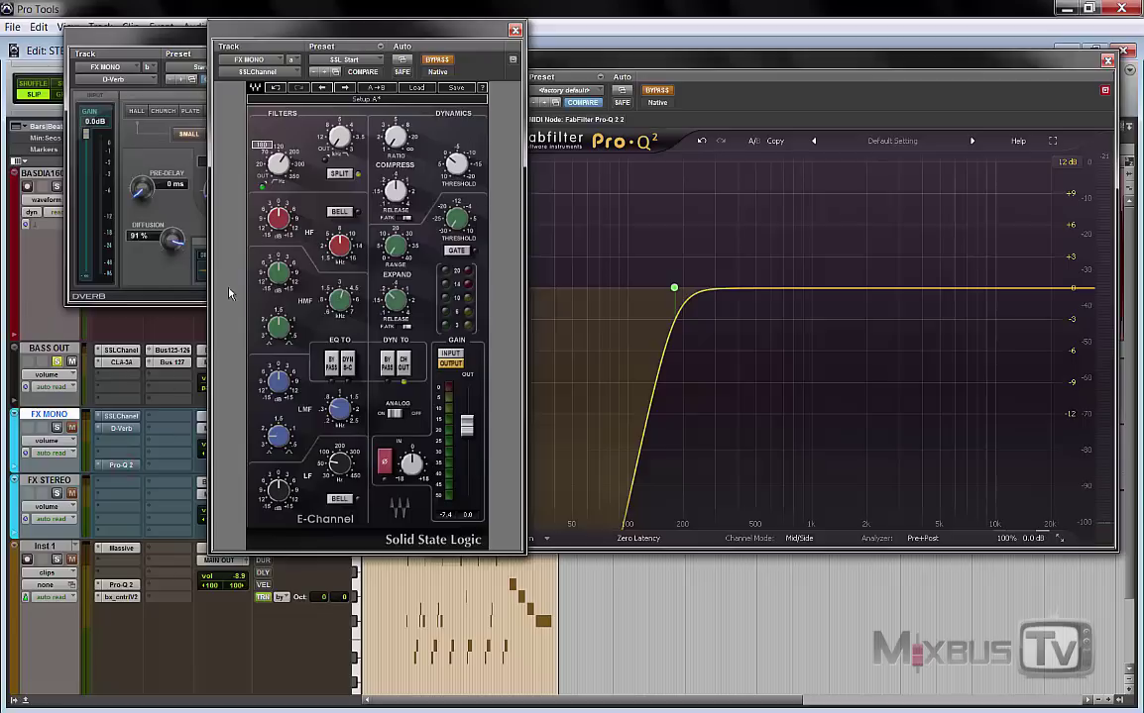
- Play FX MONO with only SSLChannel active, close the D-Verb window and move the remaining plug-in windows off the track controls
{"action": "key", "text": "space"}
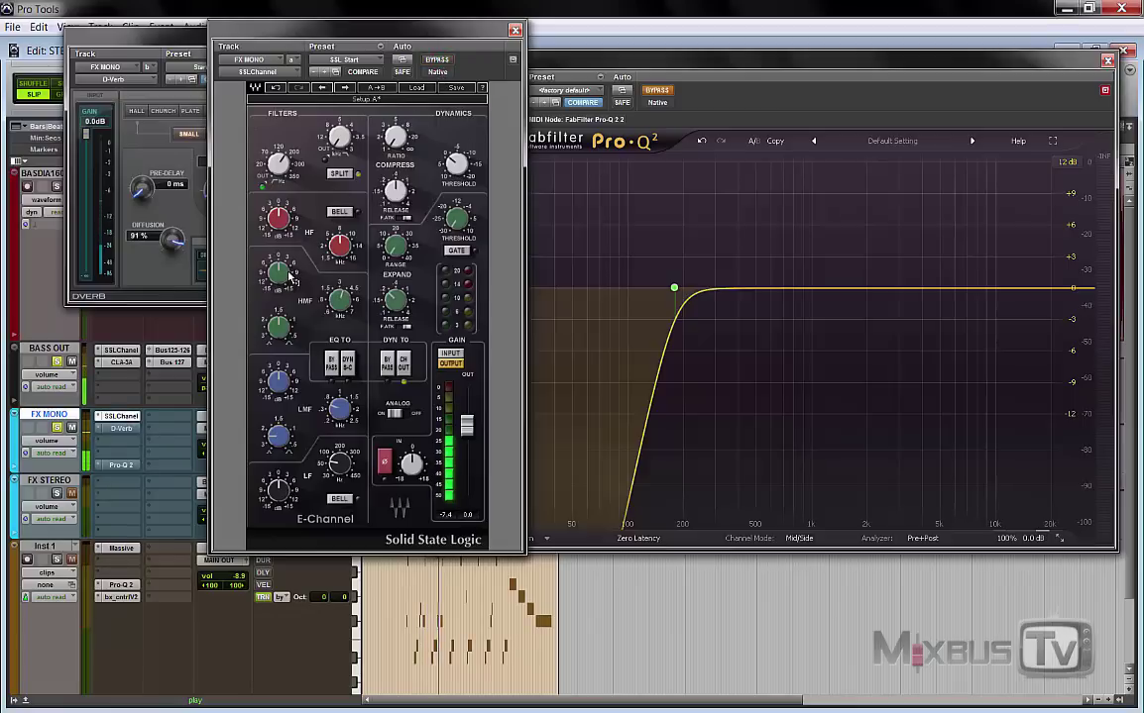
{"action": "left_click", "coordinate": [171, 44]}
{"action": "left_click", "coordinate": [347, 38]}
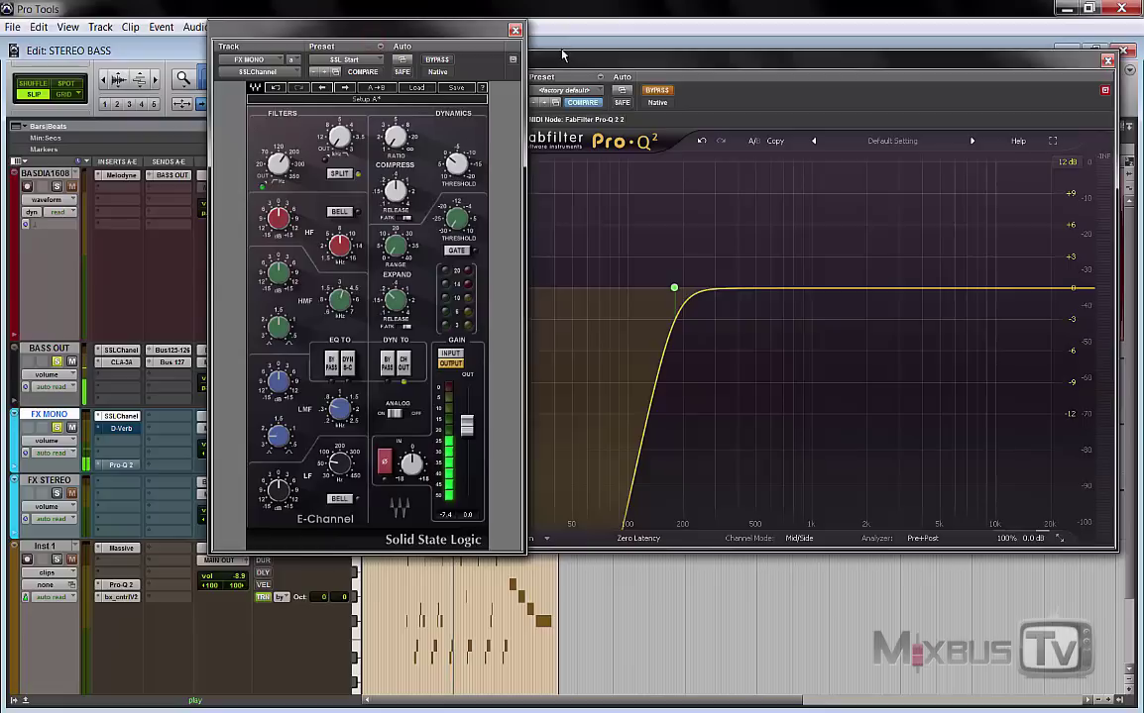
{"action": "left_click_drag", "start_coordinate": [562, 54], "coordinate": [658, 82]}
{"action": "left_click_drag", "start_coordinate": [428, 32], "coordinate": [520, 92]}
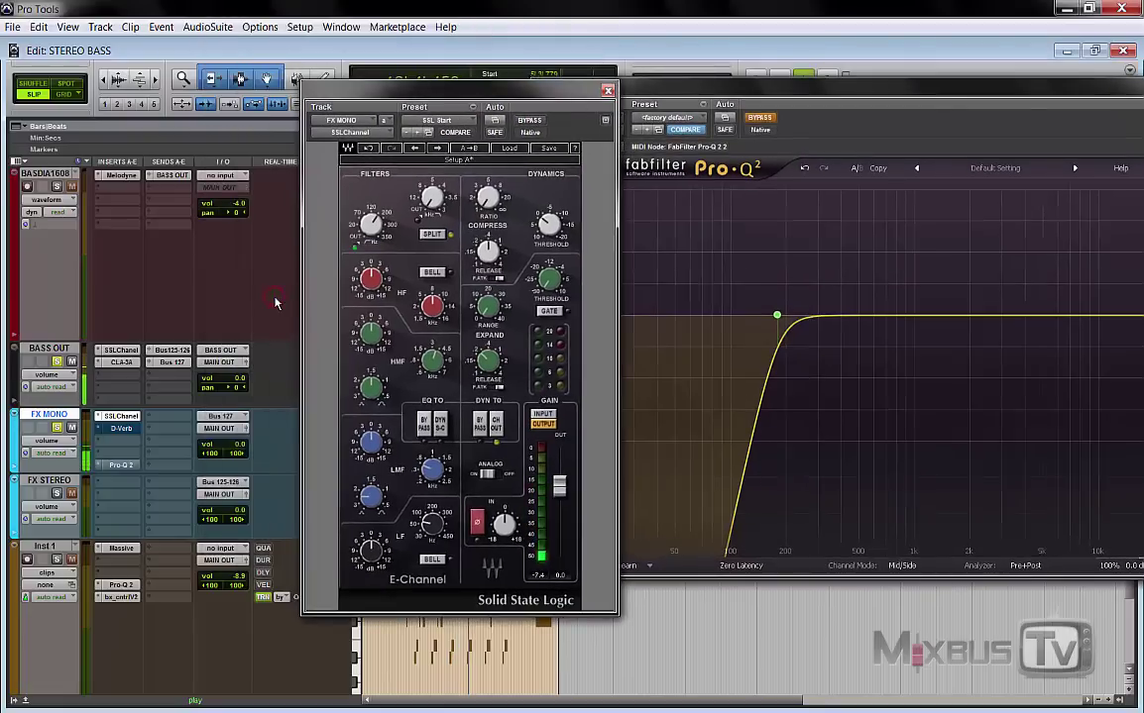
- Fine-tune the high-pass filter in FX MONO's SSLChannel during playback, toggling the track's mute to compare
{"action": "left_click_drag", "start_coordinate": [370, 227], "coordinate": [369, 248]}
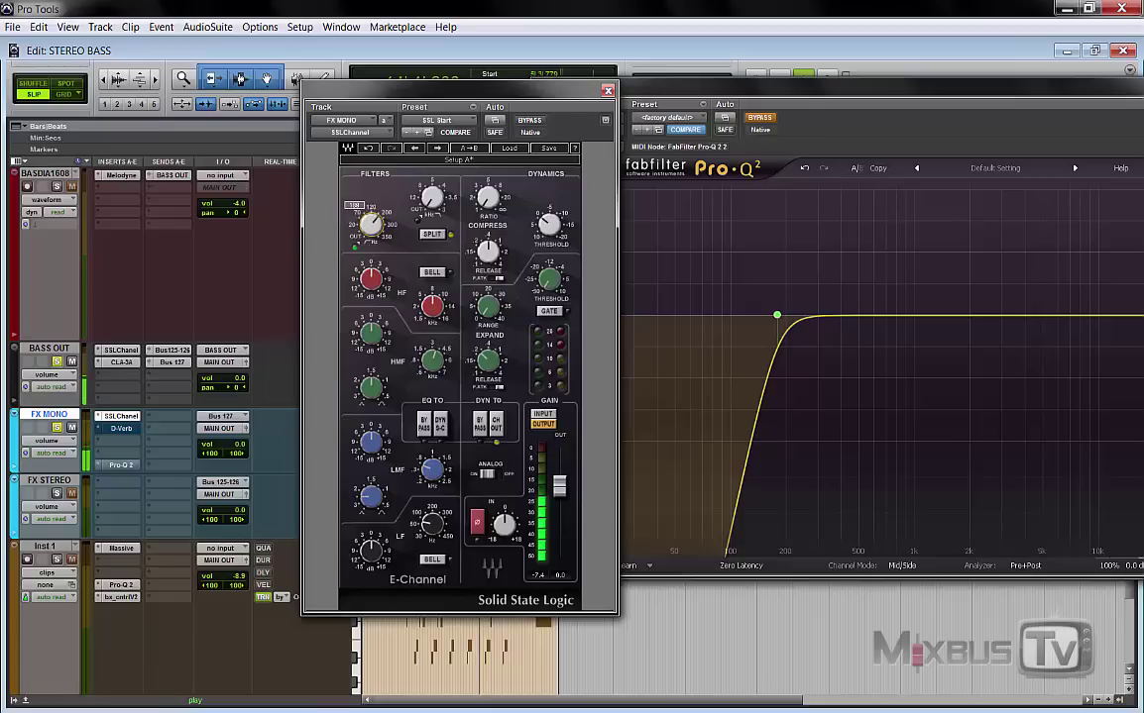
{"action": "left_click", "coordinate": [72, 429]}
{"action": "left_click_drag", "start_coordinate": [373, 225], "coordinate": [374, 223]}
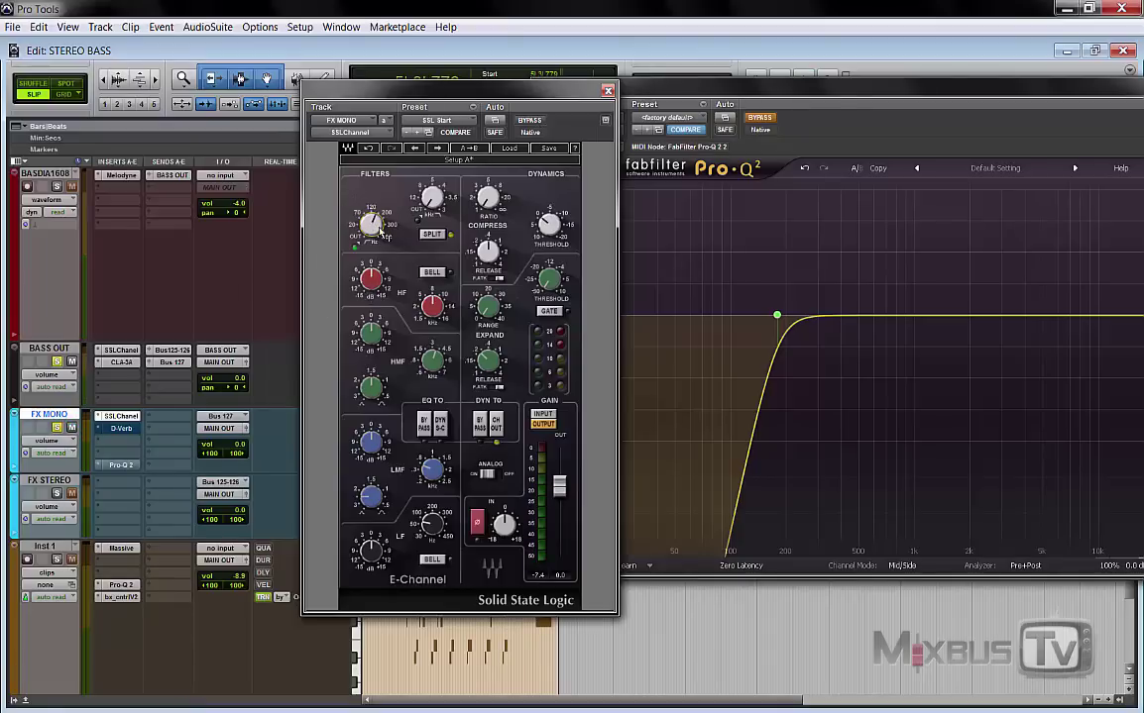
- Play BASS OUT and FX MONO with SSLChannel bypassed, and re-enable it to compare the sound
{"action": "left_click", "coordinate": [533, 120]}
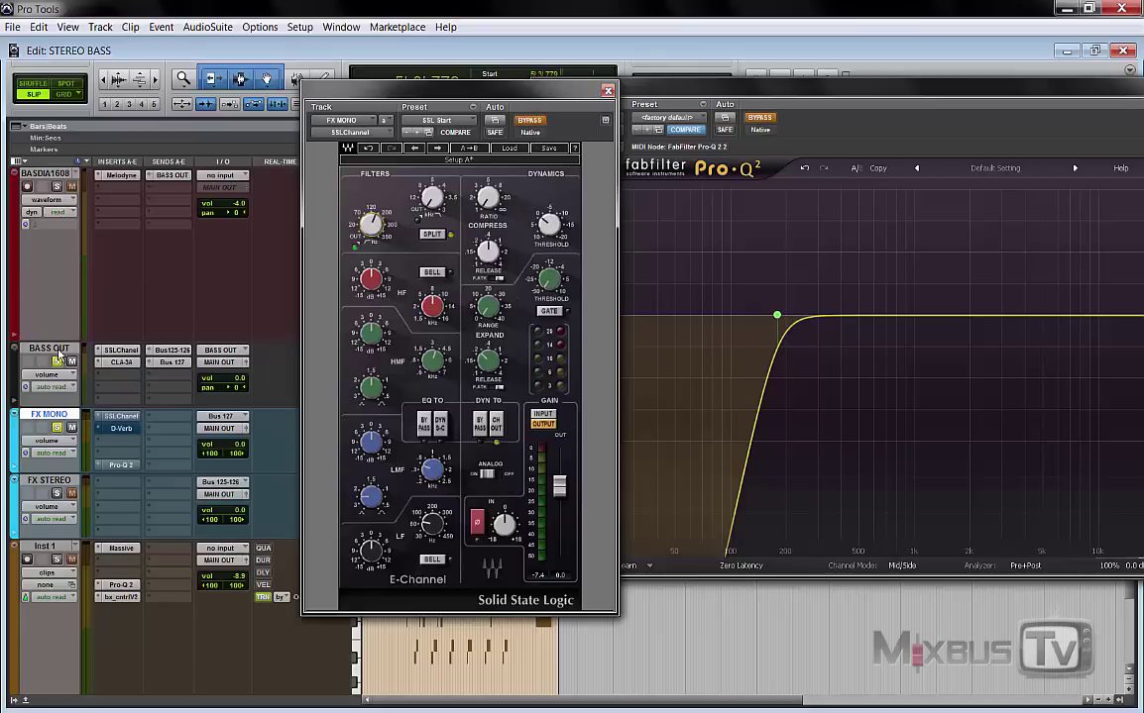
{"action": "left_click", "coordinate": [55, 415]}
{"action": "key", "text": "space"}
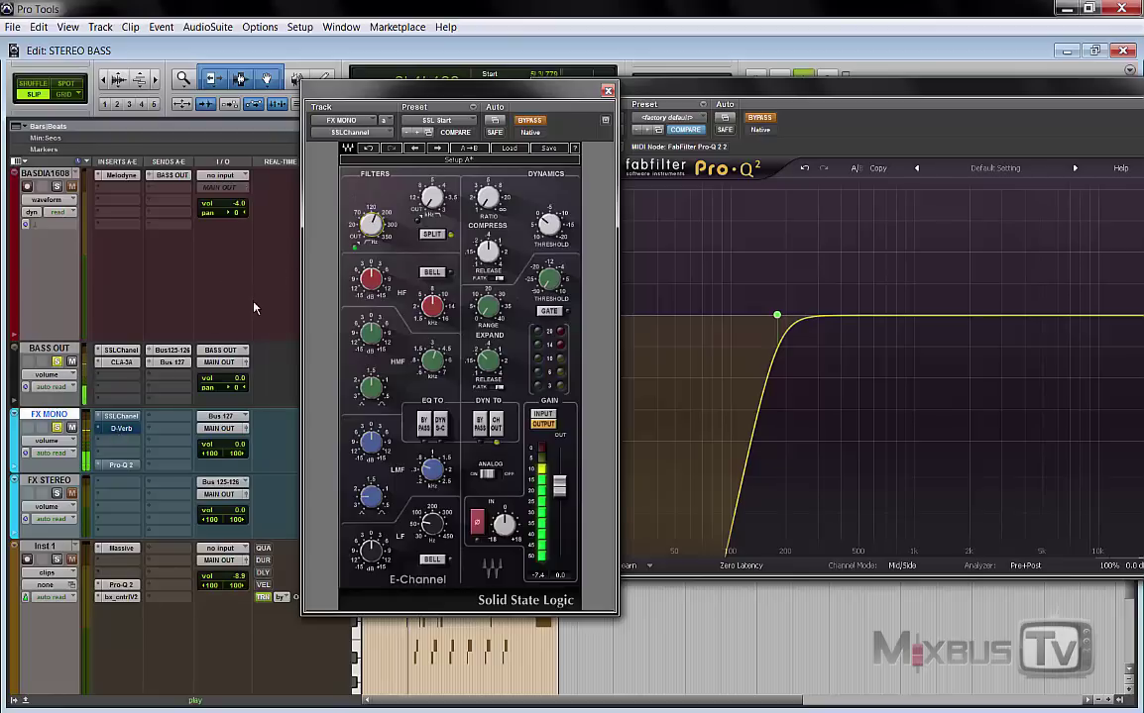
{"action": "left_click", "coordinate": [532, 121]}
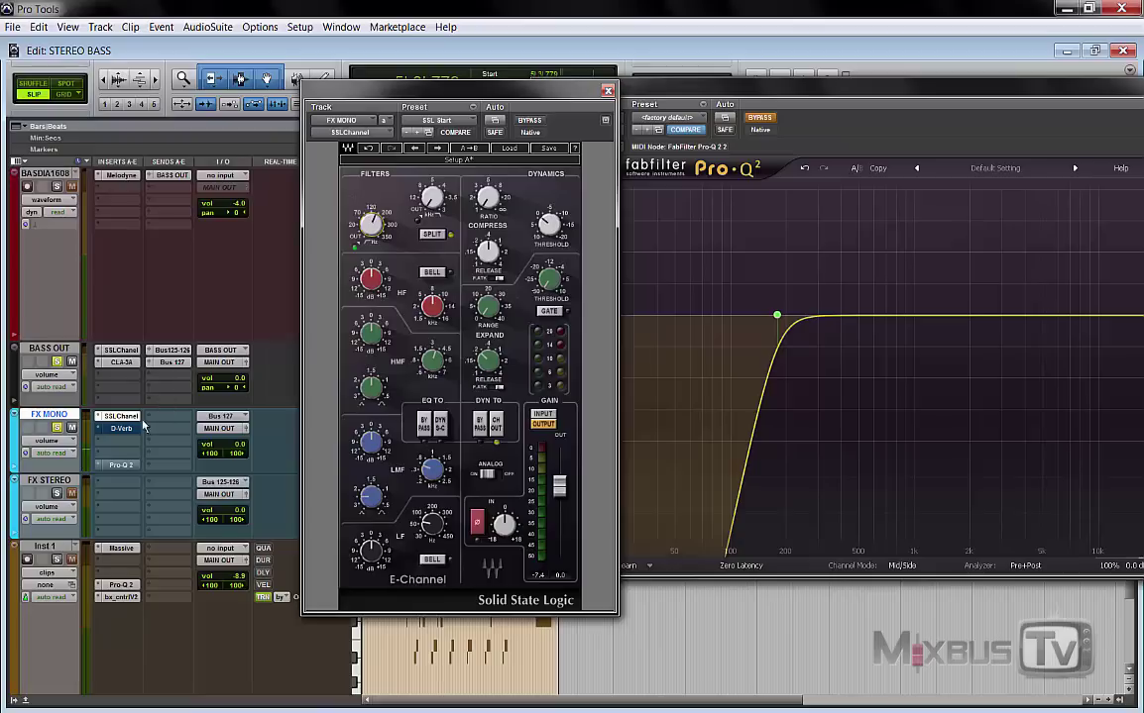
- Re-enable D-Verb and Pro-Q 2 on FX MONO, bypass SSLChannel and close the plug-in windows
{"action": "left_click", "coordinate": [122, 430]}
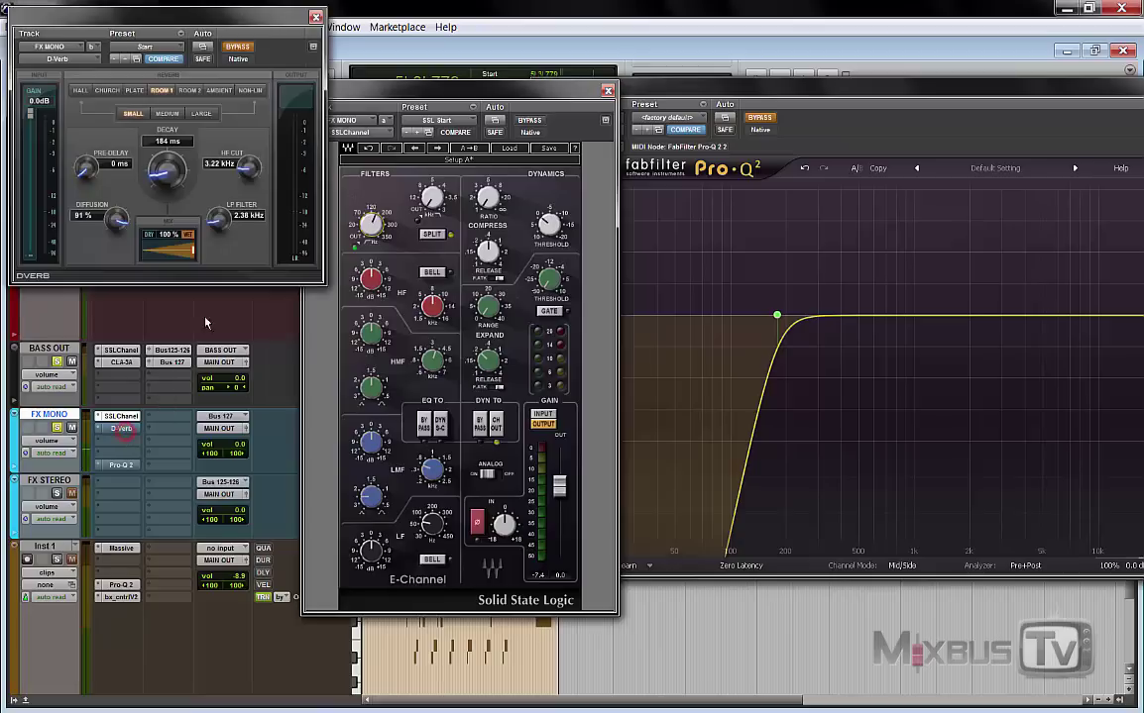
{"action": "left_click", "coordinate": [236, 47]}
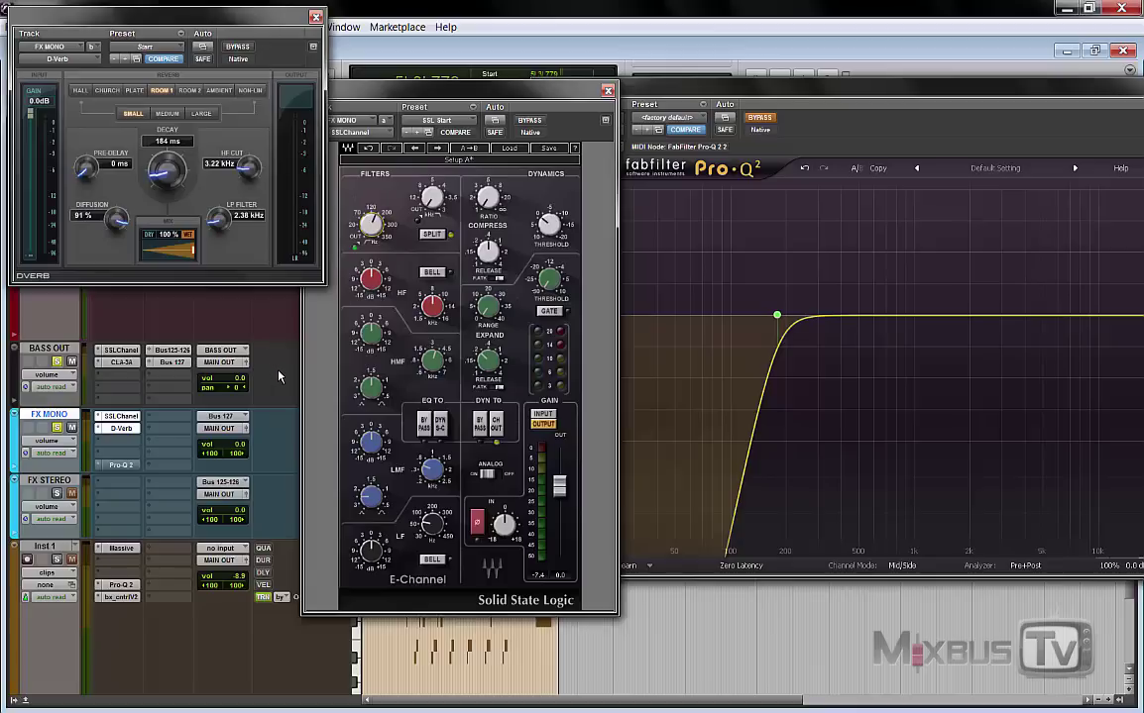
{"action": "left_click", "coordinate": [119, 417], "text": "ctrl"}
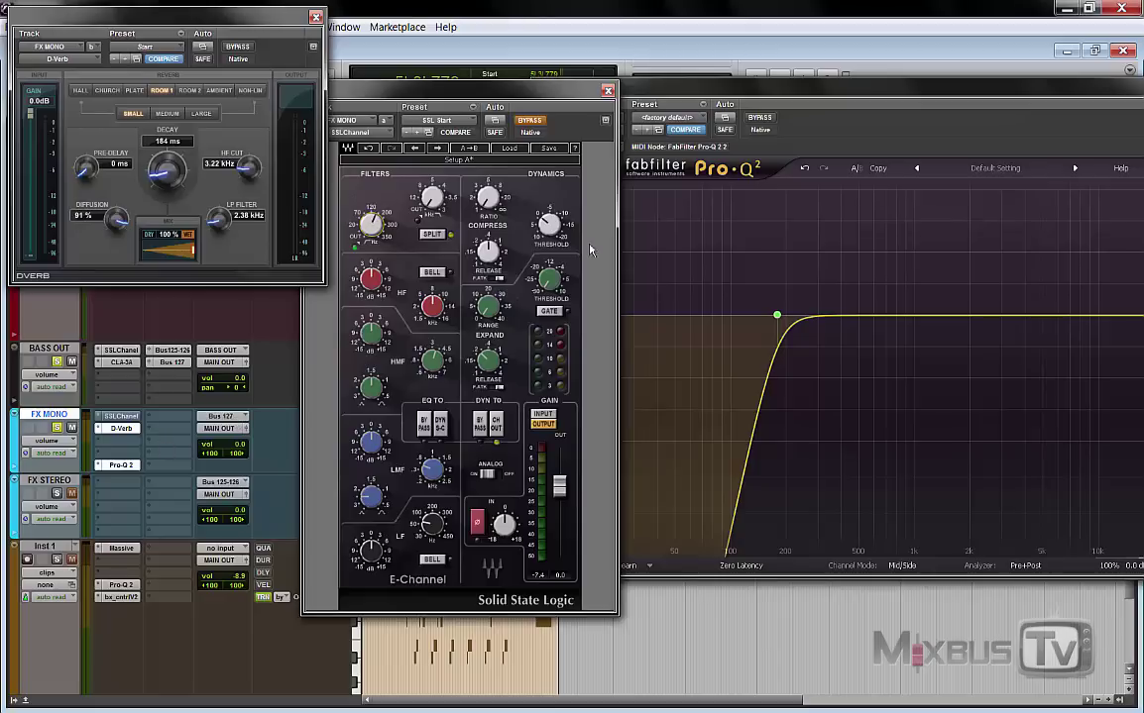
{"action": "left_click", "coordinate": [609, 93]}
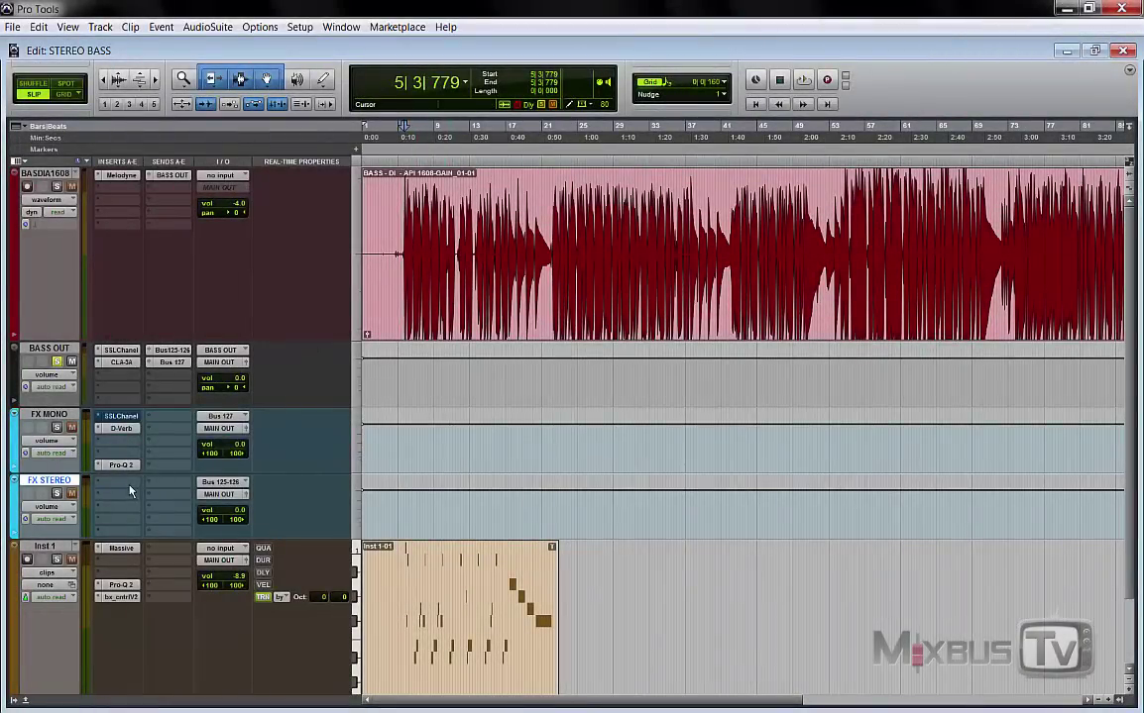
- Solo only FX STEREO and insert Short Delay II (stereo) followed by AIR Distortion on it
{"action": "key", "text": "shift+s"}
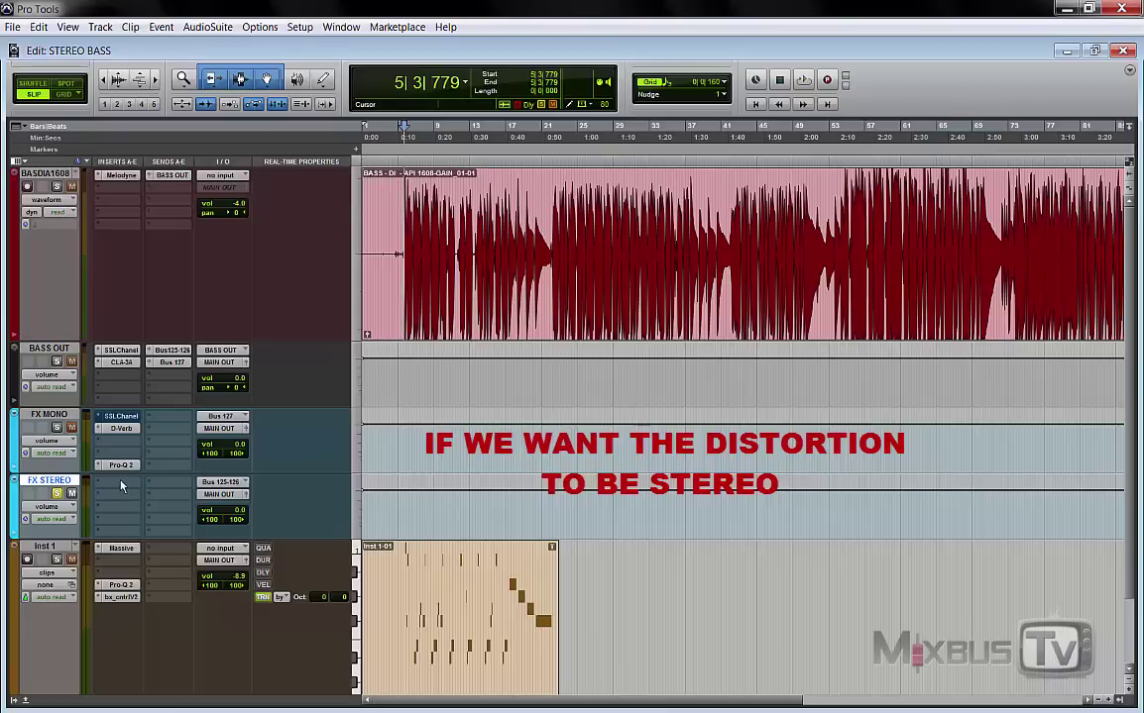
{"action": "left_click", "coordinate": [117, 490]}
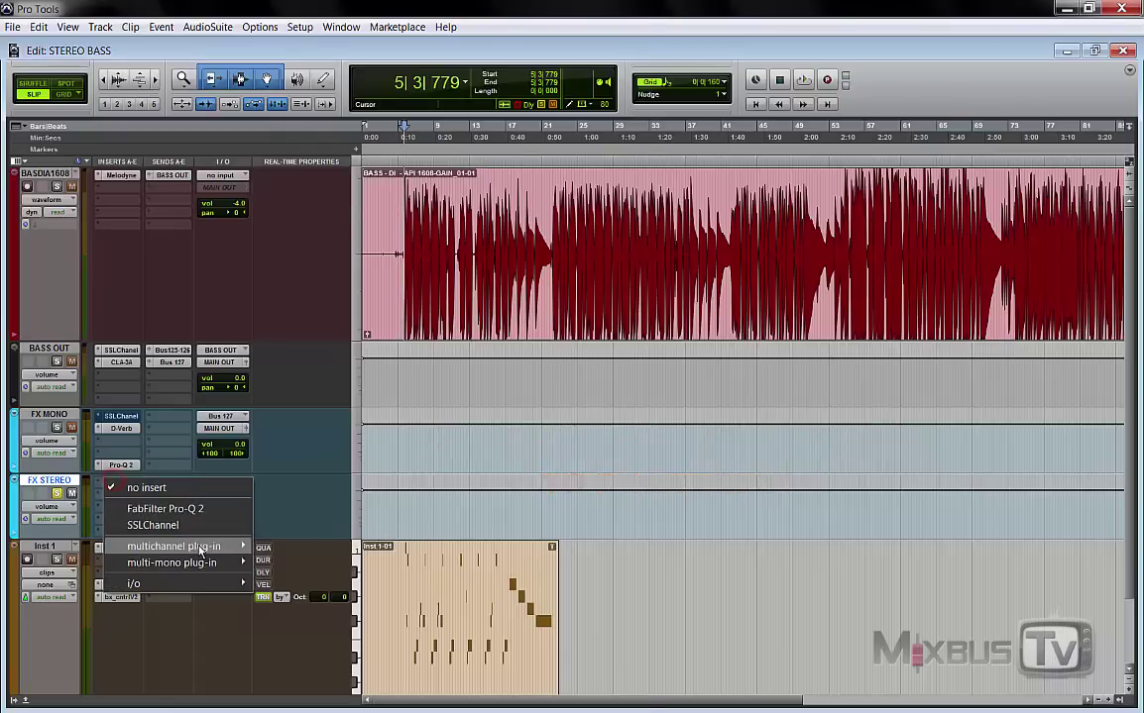
{"action": "mouse_move", "coordinate": [173, 546]}
{"action": "mouse_move", "coordinate": [391, 576]}
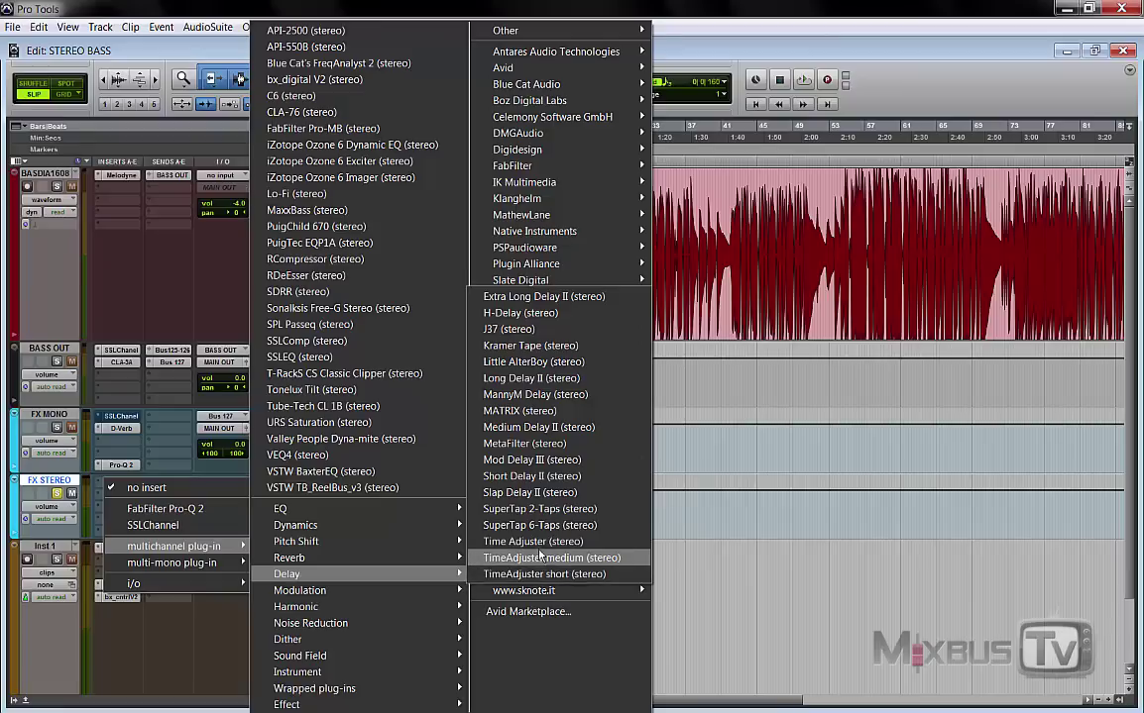
{"action": "left_click", "coordinate": [536, 477]}
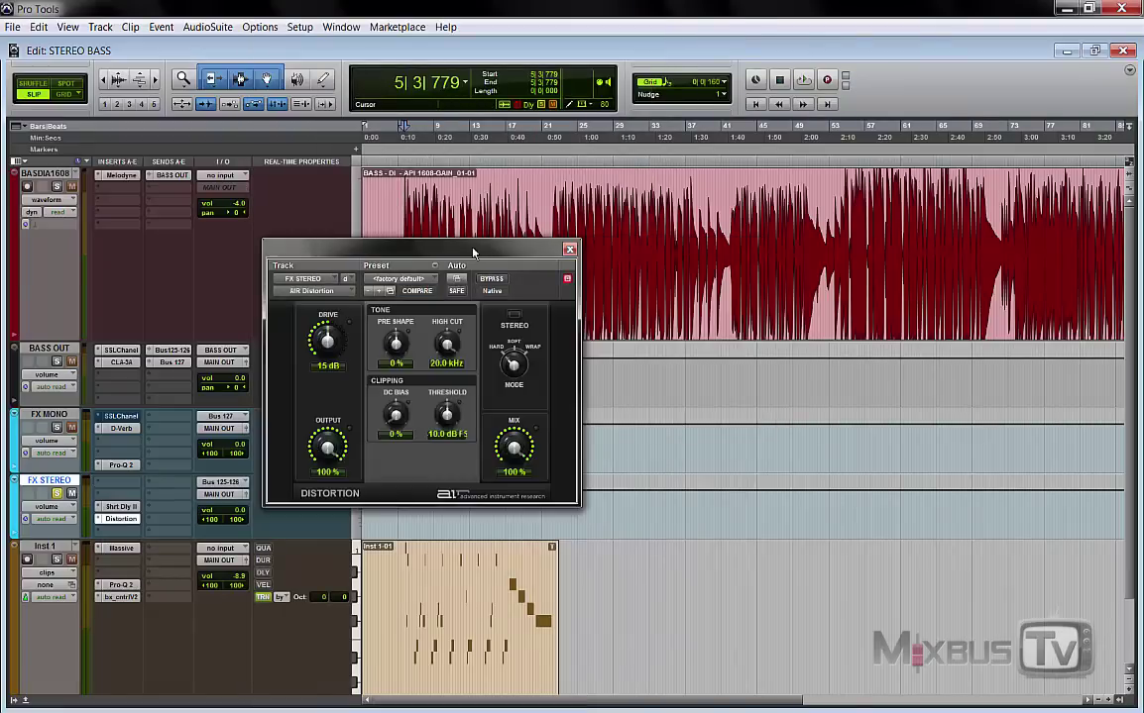
- Move FX STEREO's Distortion window clear of the track inserts and briefly play the soloed track
{"action": "left_click_drag", "start_coordinate": [406, 247], "coordinate": [546, 303]}
{"action": "key", "text": "space"}
{"action": "key", "text": "space"}
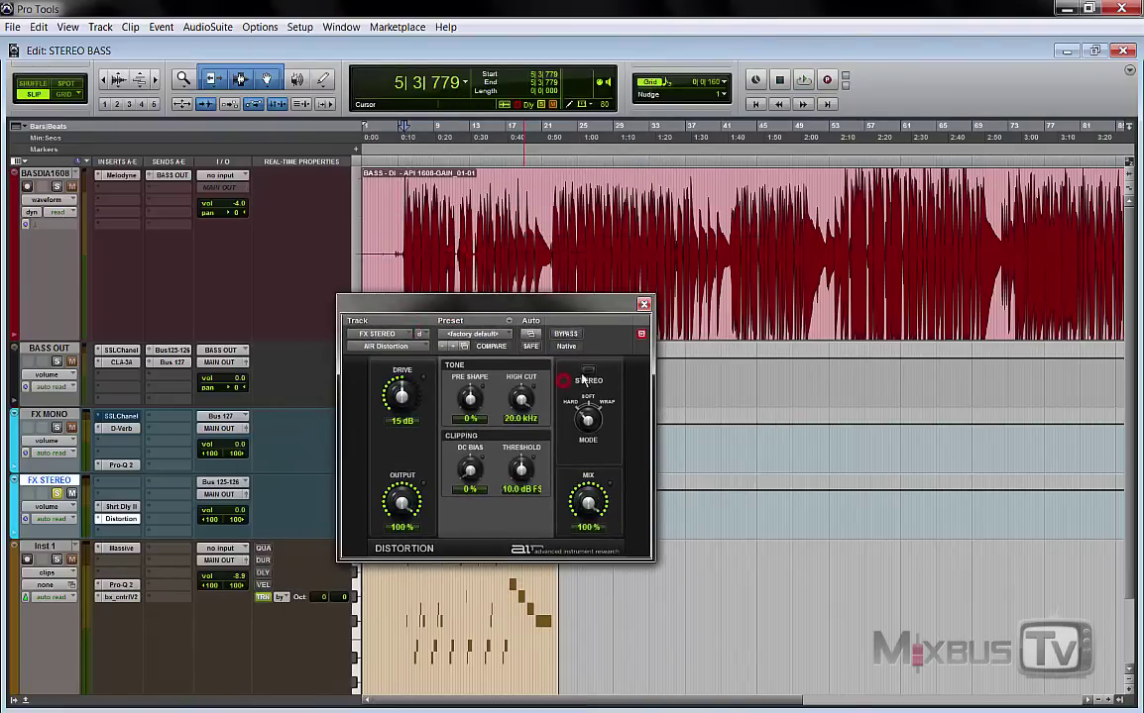
- Turn on stereo mode in FX STEREO's AIR Distortion and set Drive to 27 dB while the track plays
{"action": "left_click", "coordinate": [587, 375]}
{"action": "key", "text": "space"}
{"action": "left_click_drag", "start_coordinate": [402, 396], "coordinate": [416, 376]}
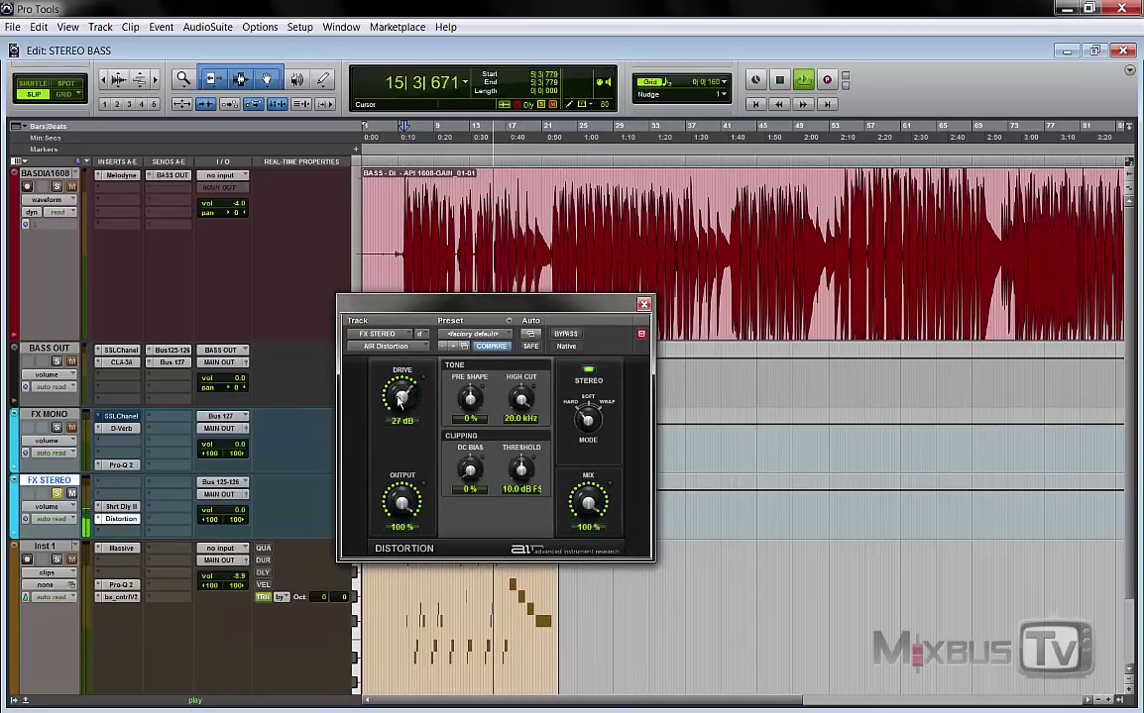
- Insert SSLChannel in the first slot and FabFilter Pro-Q 2 in the last slot of FX STEREO
{"action": "left_click", "coordinate": [121, 482]}
{"action": "left_click", "coordinate": [168, 523]}
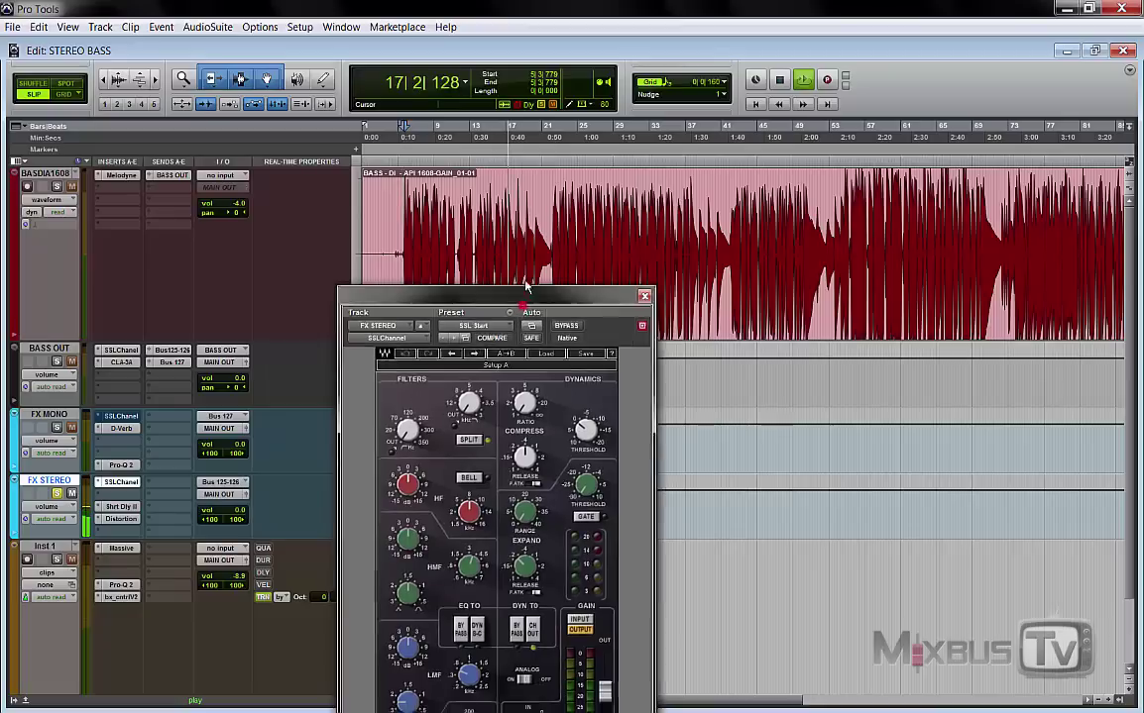
{"action": "left_click_drag", "start_coordinate": [523, 301], "coordinate": [516, 135]}
{"action": "key", "text": "space"}
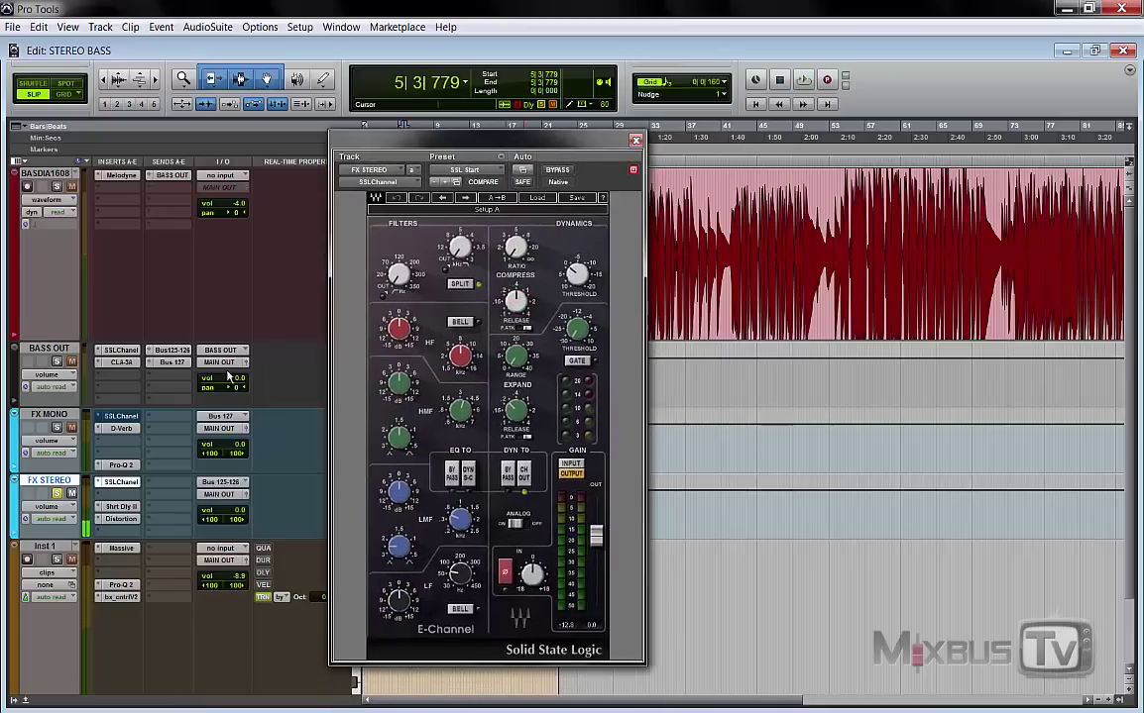
{"action": "left_click", "coordinate": [136, 533]}
{"action": "left_click", "coordinate": [178, 556]}
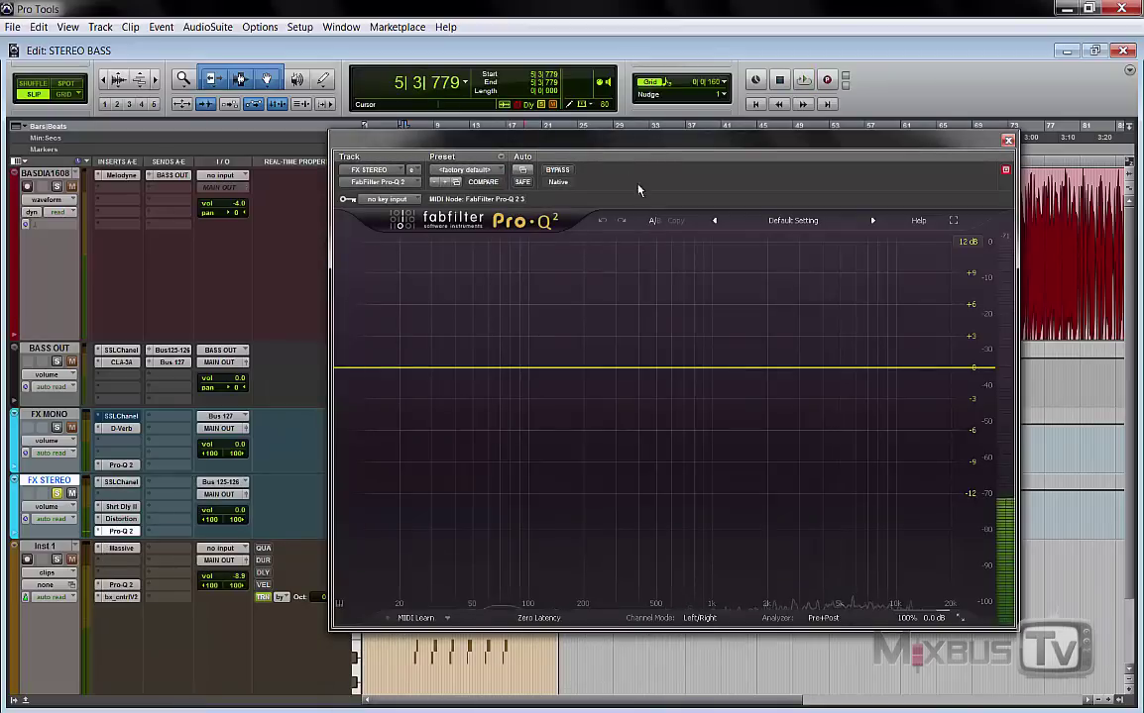
{"action": "left_click_drag", "start_coordinate": [634, 140], "coordinate": [715, 159]}
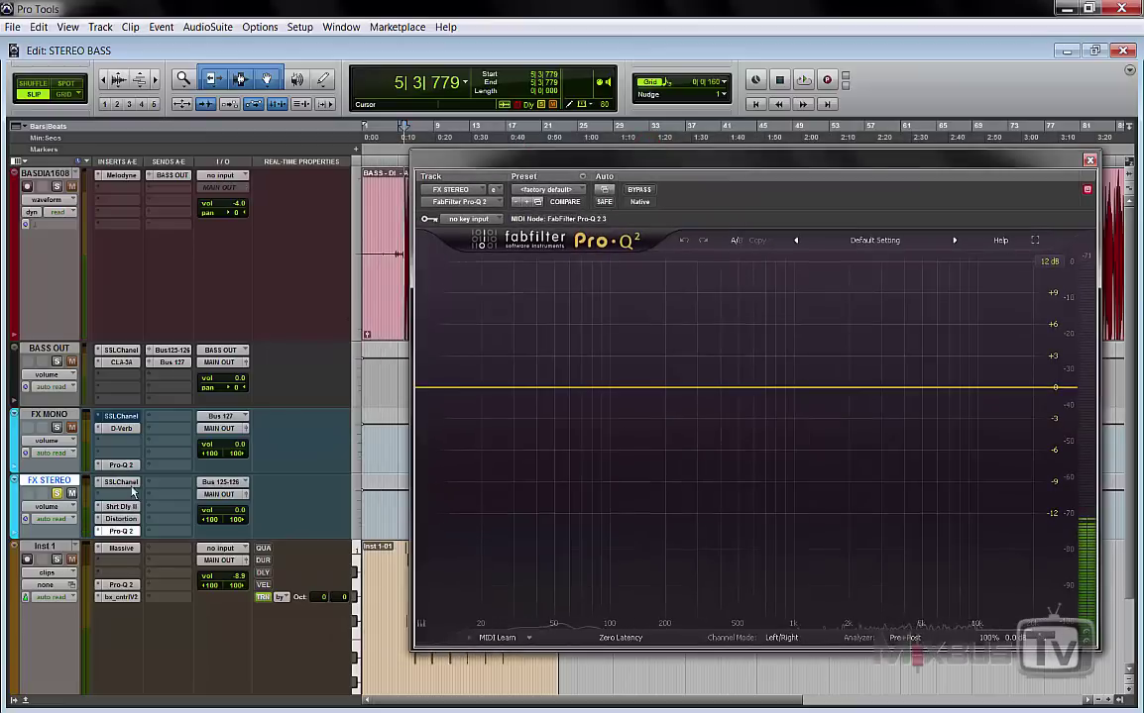
- Reopen FX STEREO's SSLChannel alongside Pro-Q 2 and raise its high-pass filter to about 300 Hz
{"action": "left_click", "coordinate": [128, 483]}
{"action": "left_click_drag", "start_coordinate": [261, 10], "coordinate": [548, 6]}
{"action": "left_click", "coordinate": [813, 166]}
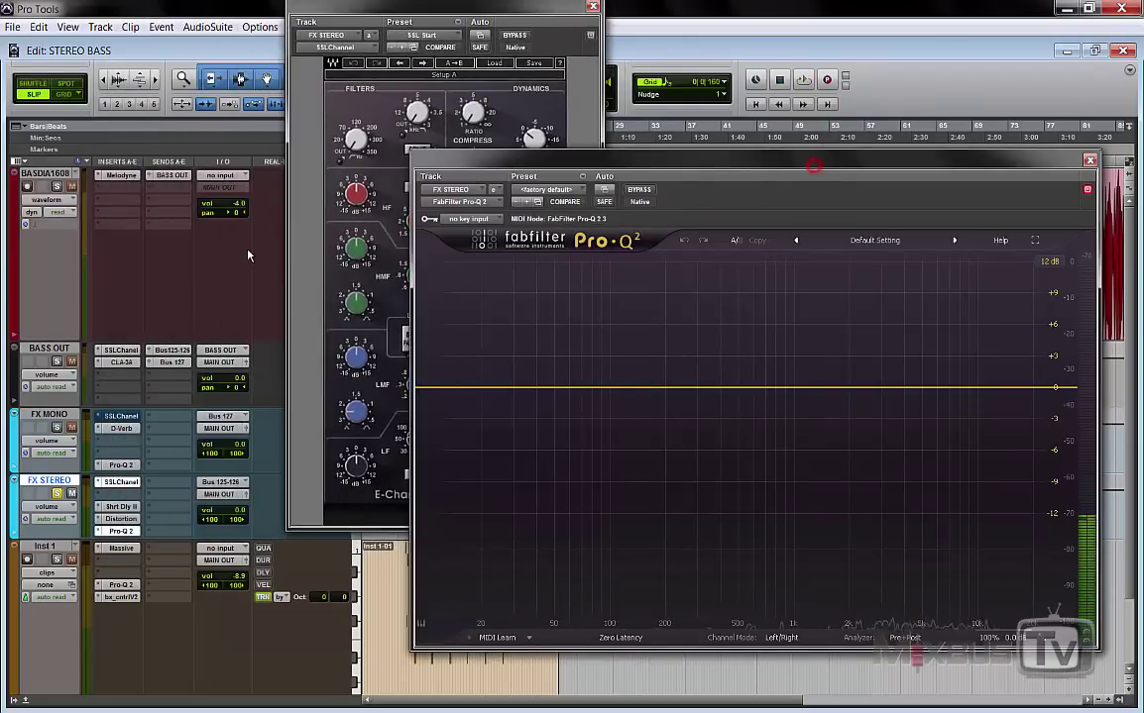
{"action": "left_click", "coordinate": [355, 140]}
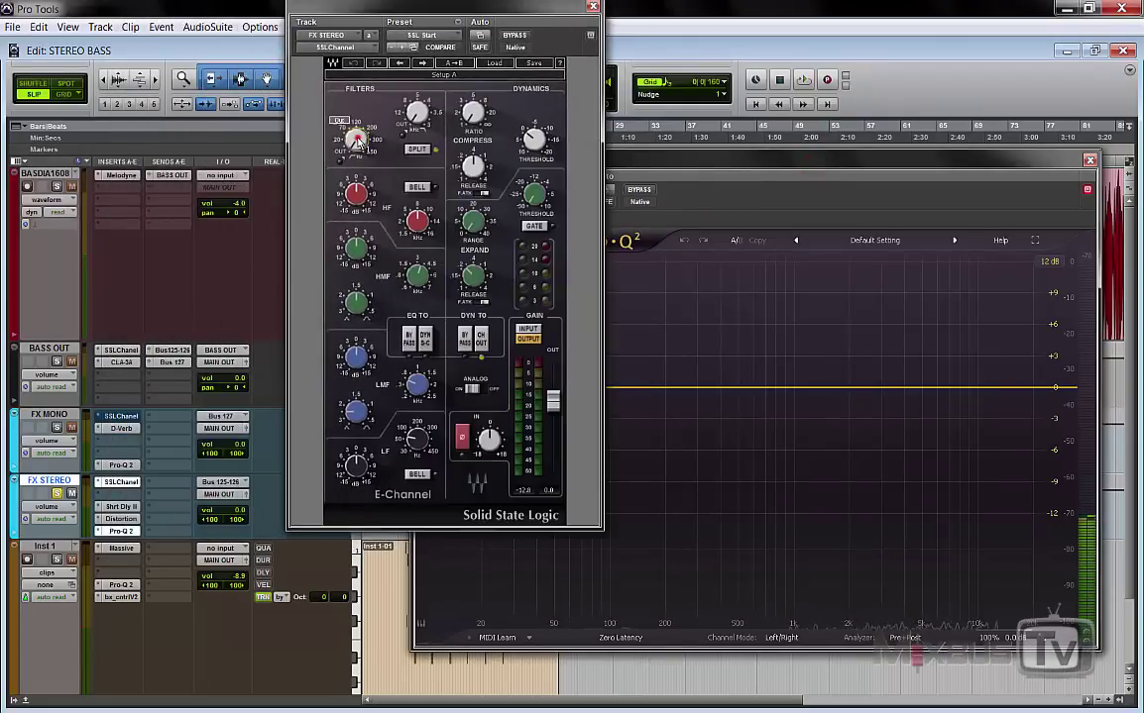
{"action": "left_click_drag", "start_coordinate": [355, 140], "coordinate": [355, 114]}
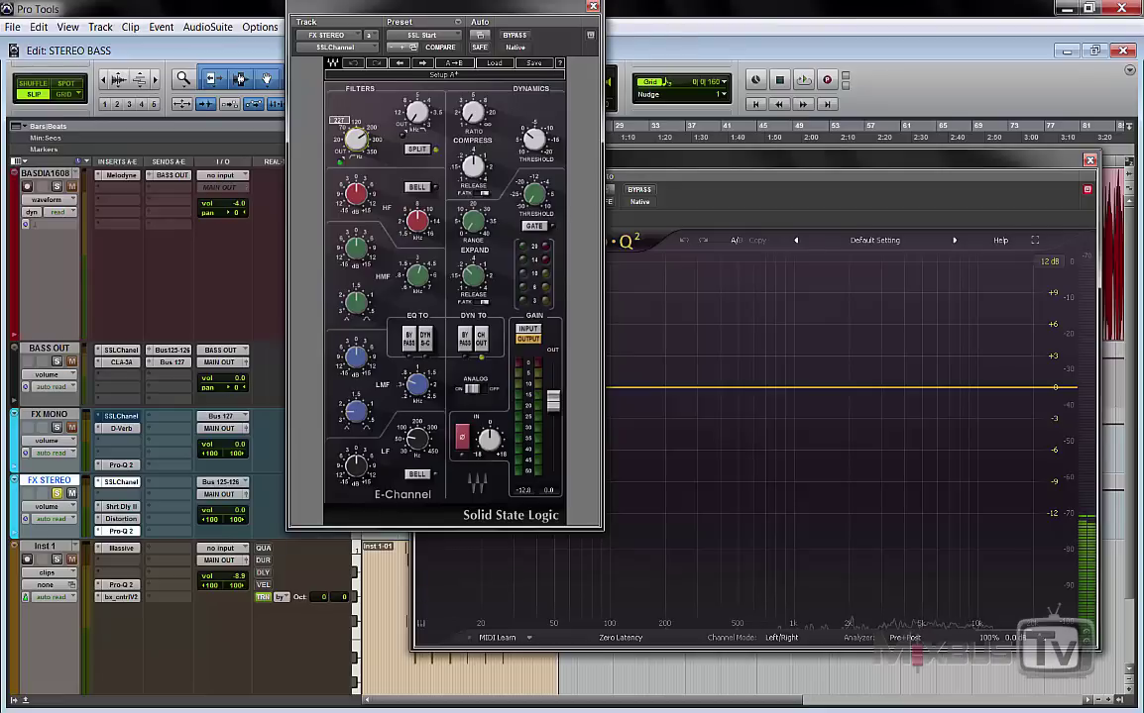
- Play FX STEREO and compare SSLChannel bypassed and enabled while watching the Pro-Q 2 analyzer
{"action": "key", "text": "space"}
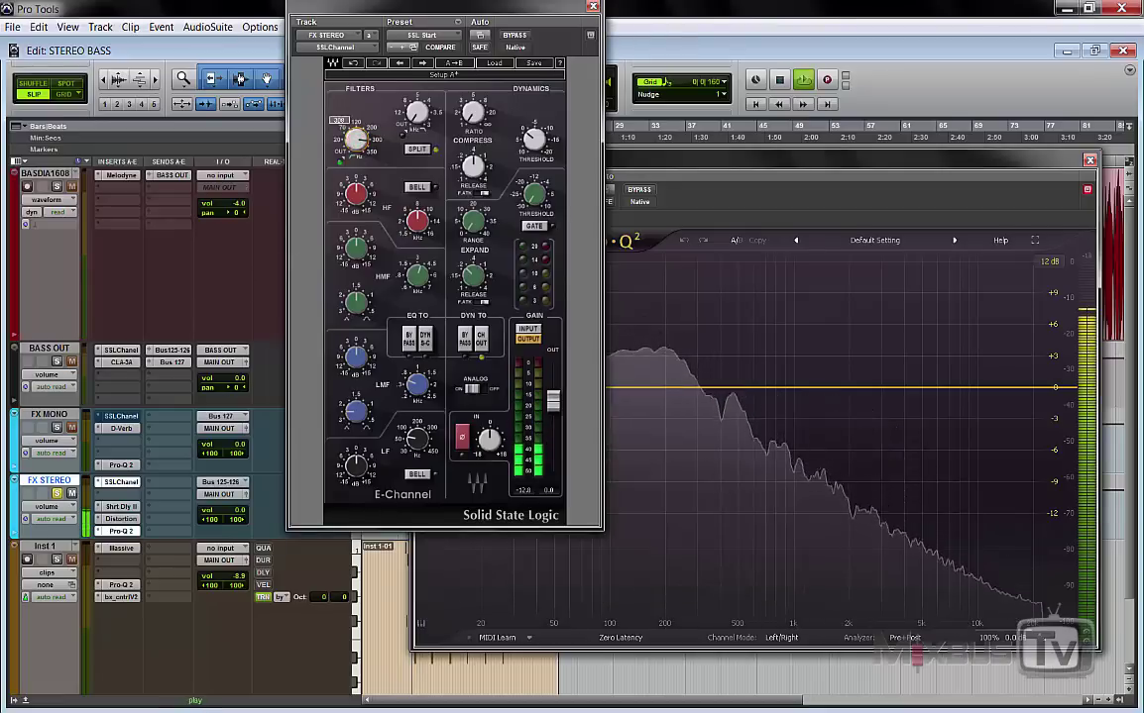
{"action": "left_click_drag", "start_coordinate": [656, 166], "coordinate": [750, 176]}
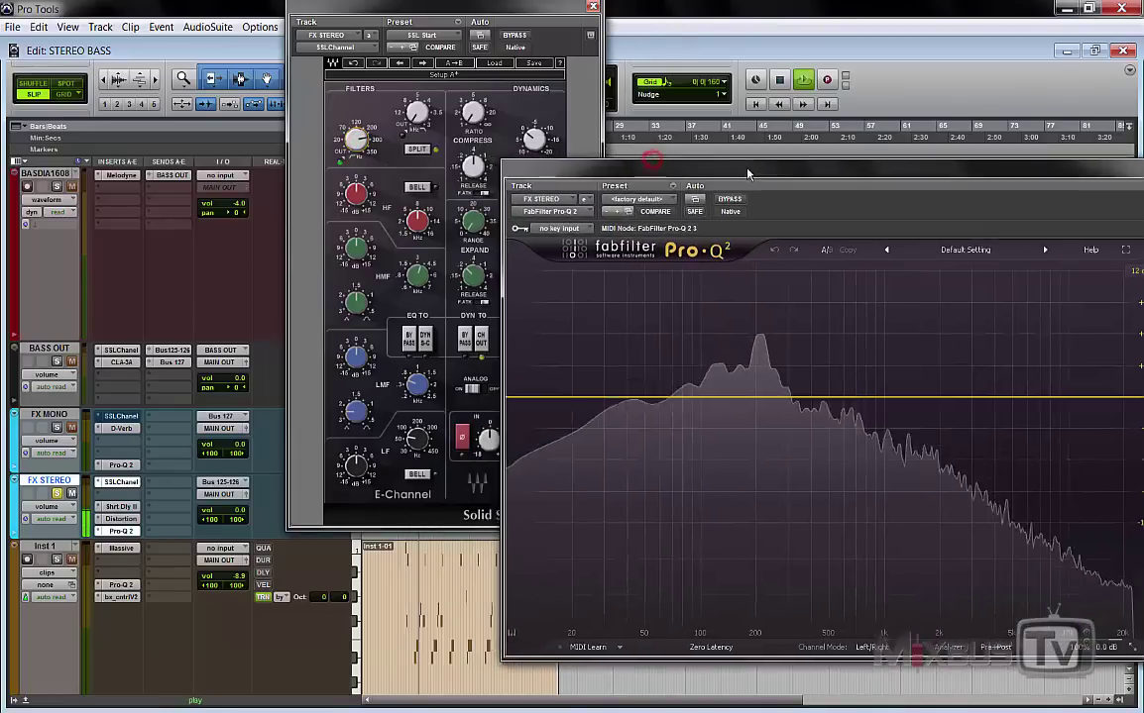
{"action": "left_click", "coordinate": [516, 37]}
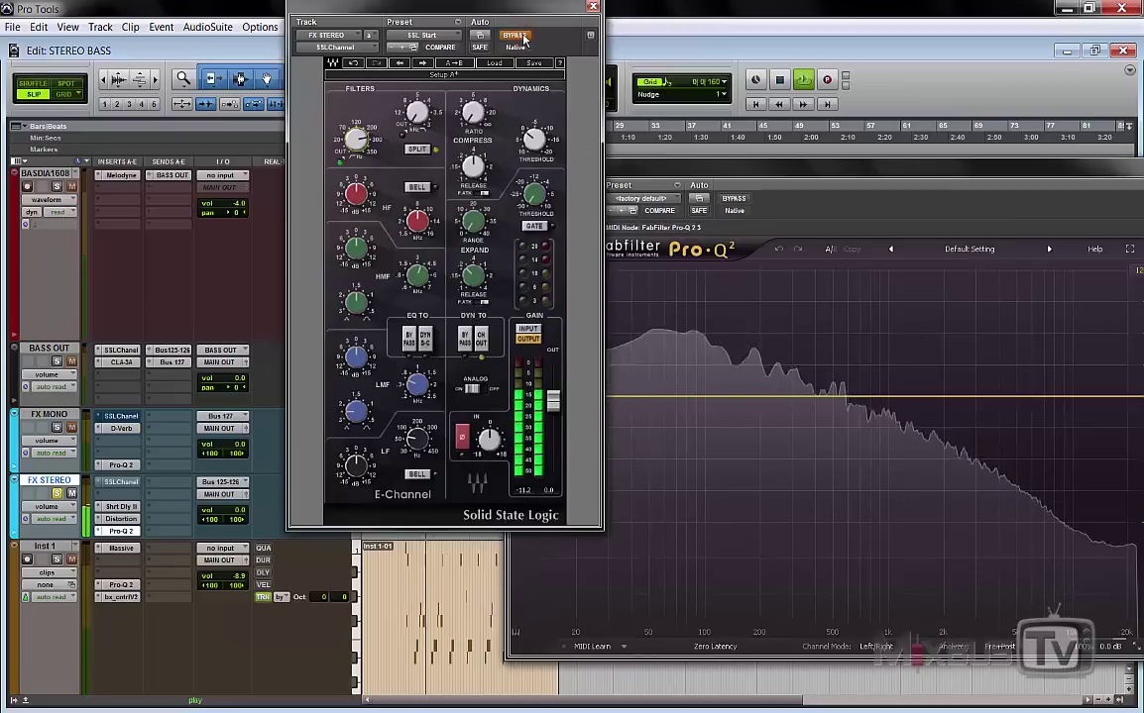
{"action": "left_click", "coordinate": [521, 37]}
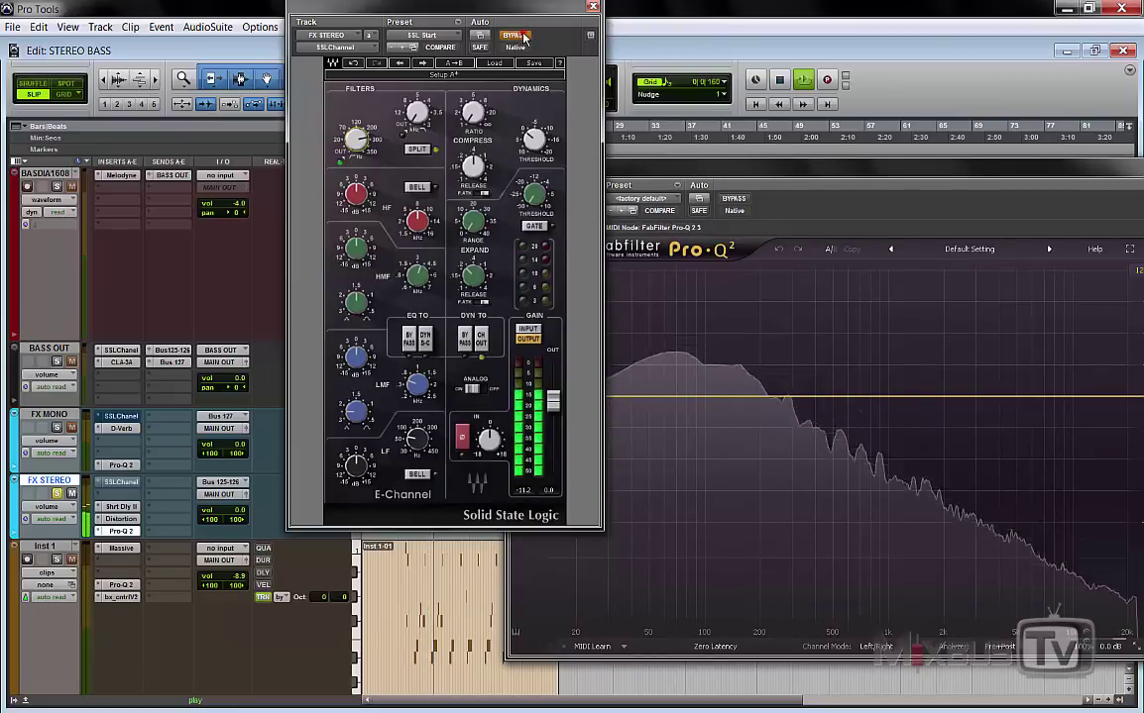
{"action": "key", "text": "space"}
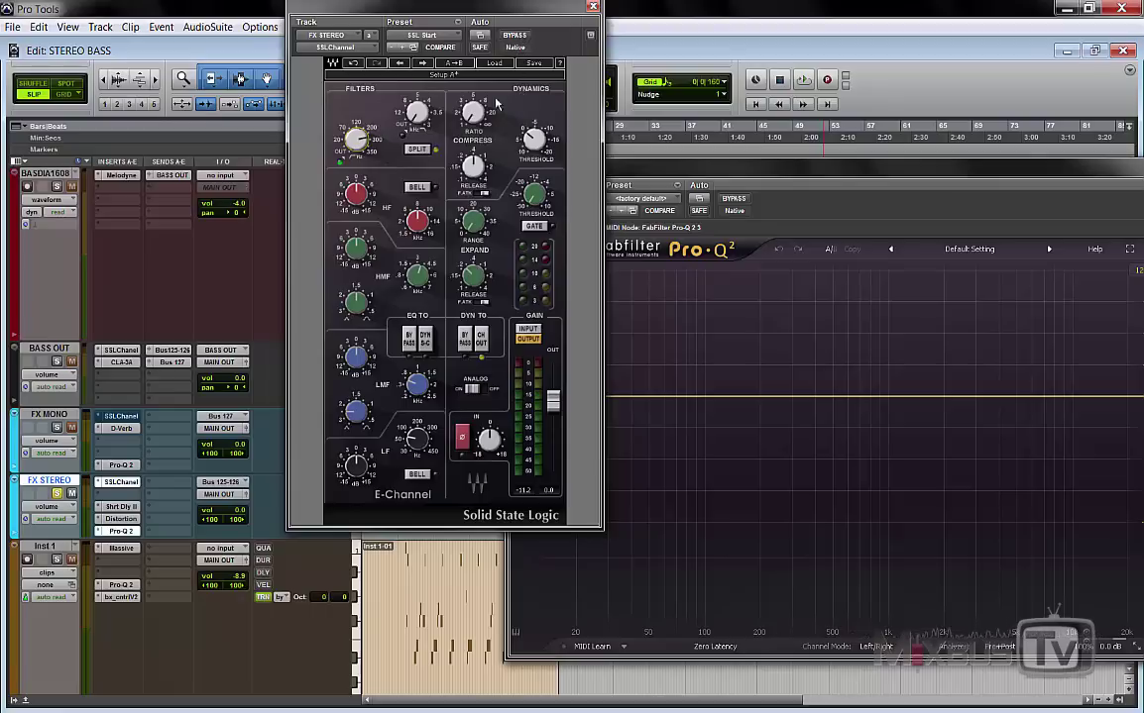
{"action": "key", "text": "space"}
{"action": "left_click", "coordinate": [517, 37]}
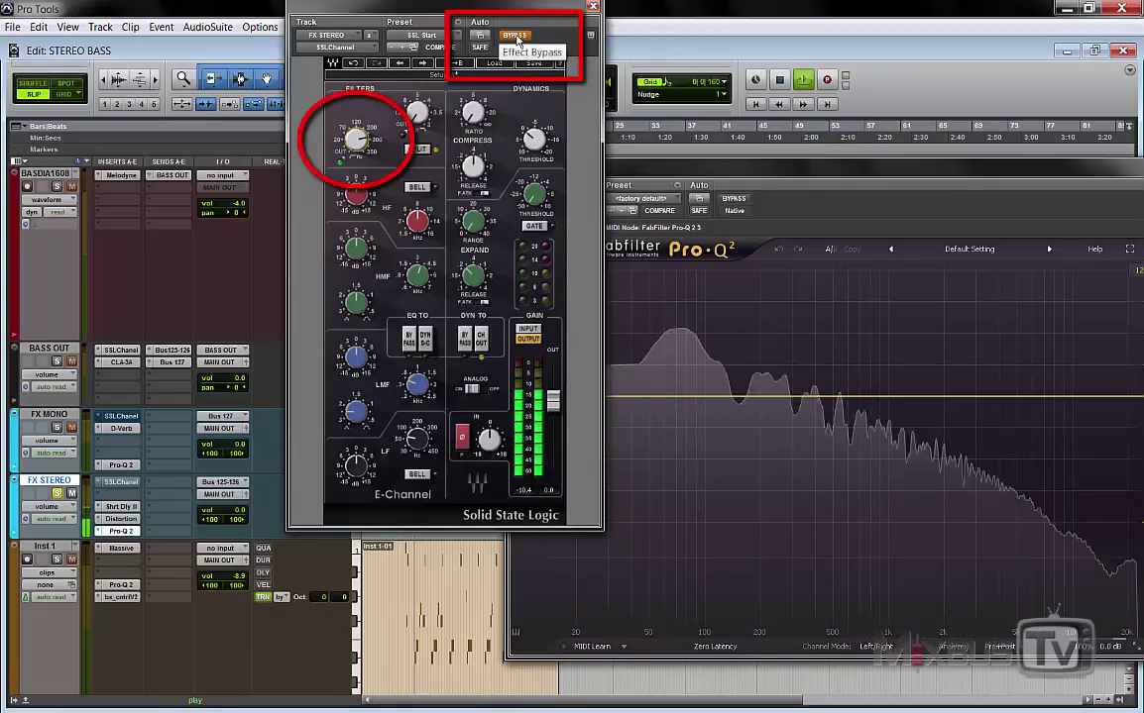
{"action": "left_click", "coordinate": [518, 36]}
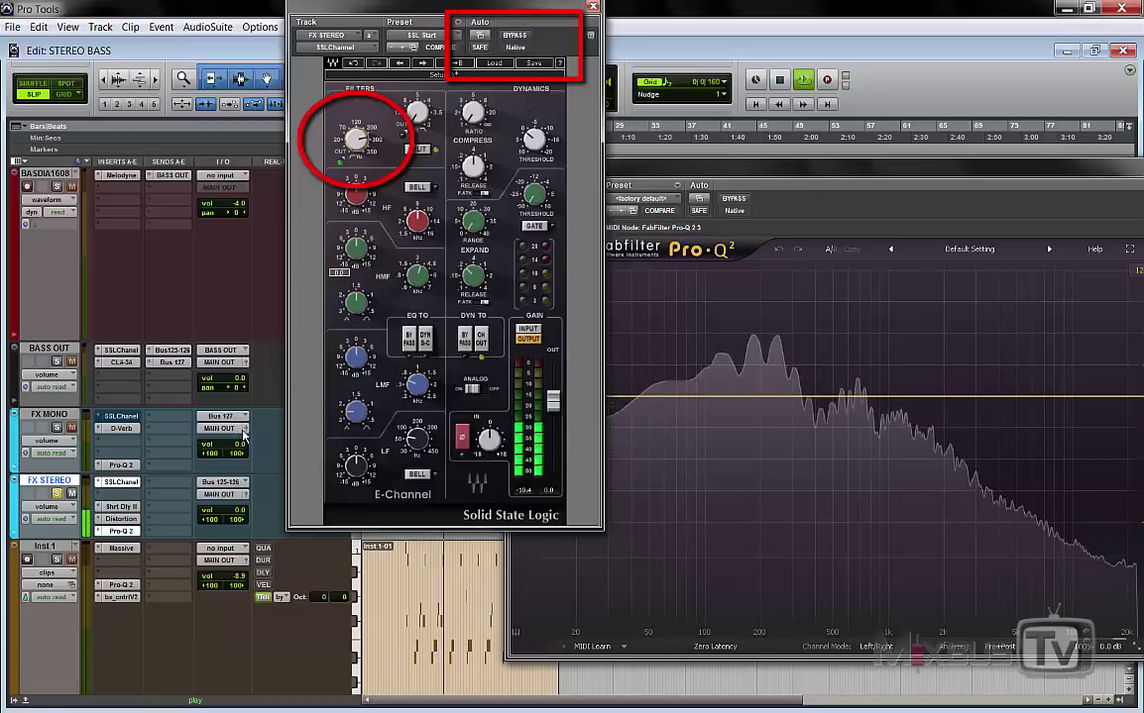
- Solo BASS OUT together with FX STEREO and lower the FX STEREO fader to -15.4 dB
{"action": "left_click", "coordinate": [56, 362]}
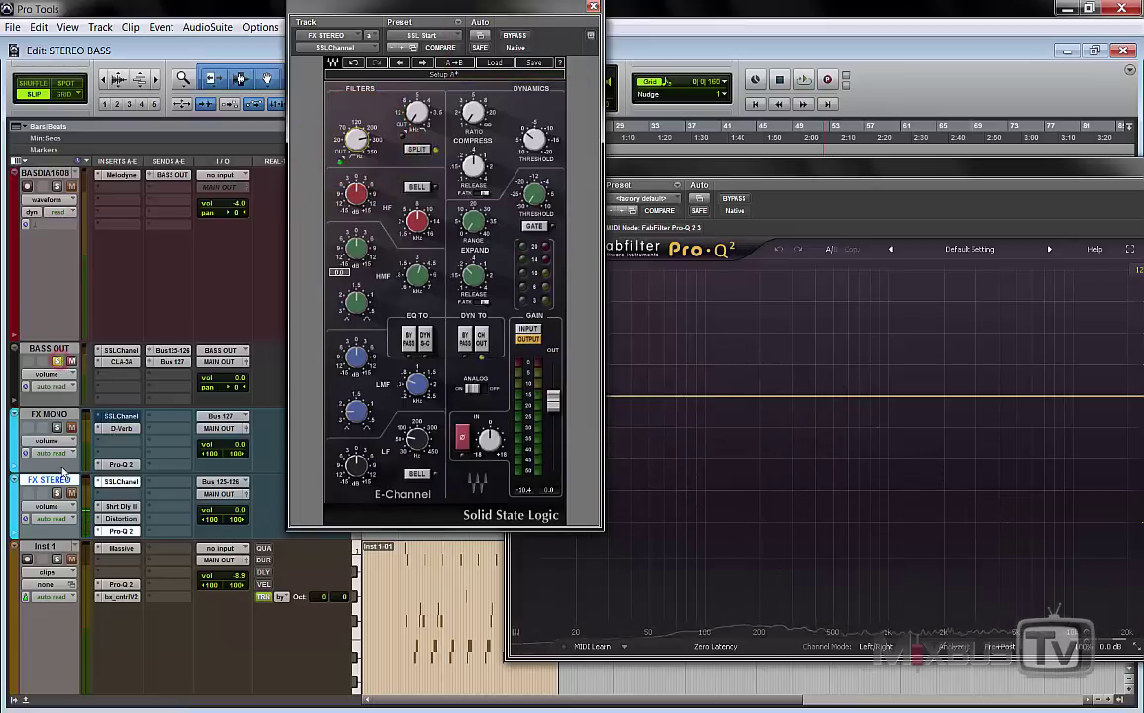
{"action": "left_click", "coordinate": [56, 496]}
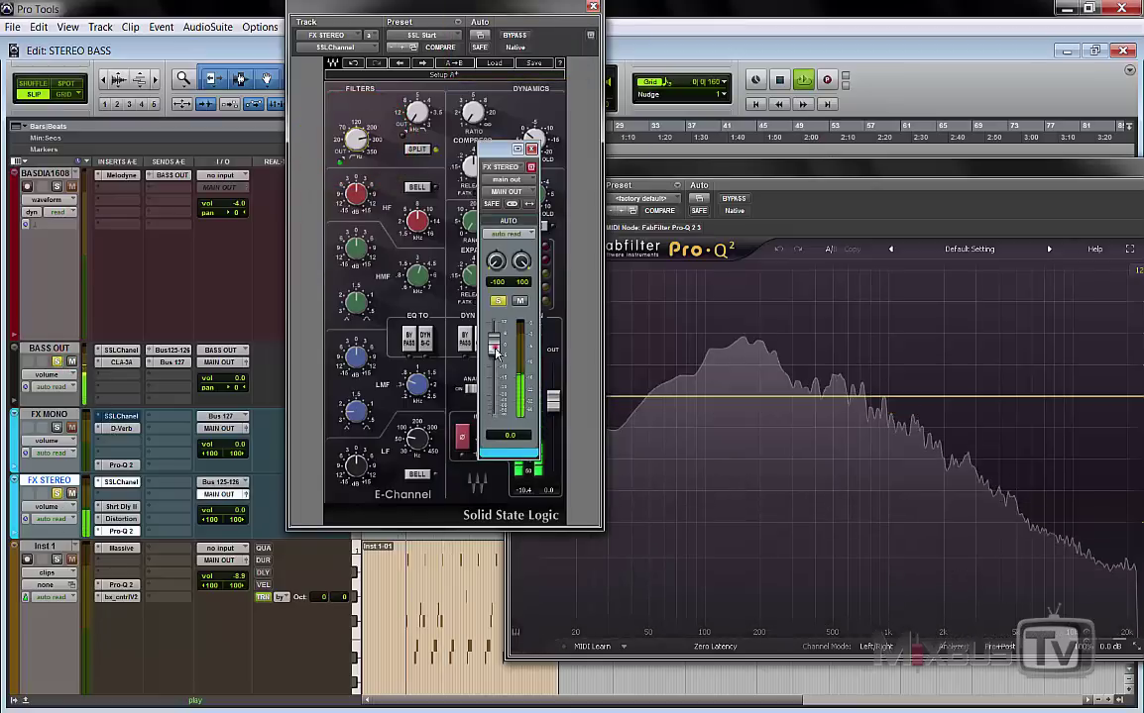
{"action": "left_click_drag", "start_coordinate": [497, 349], "coordinate": [501, 385]}
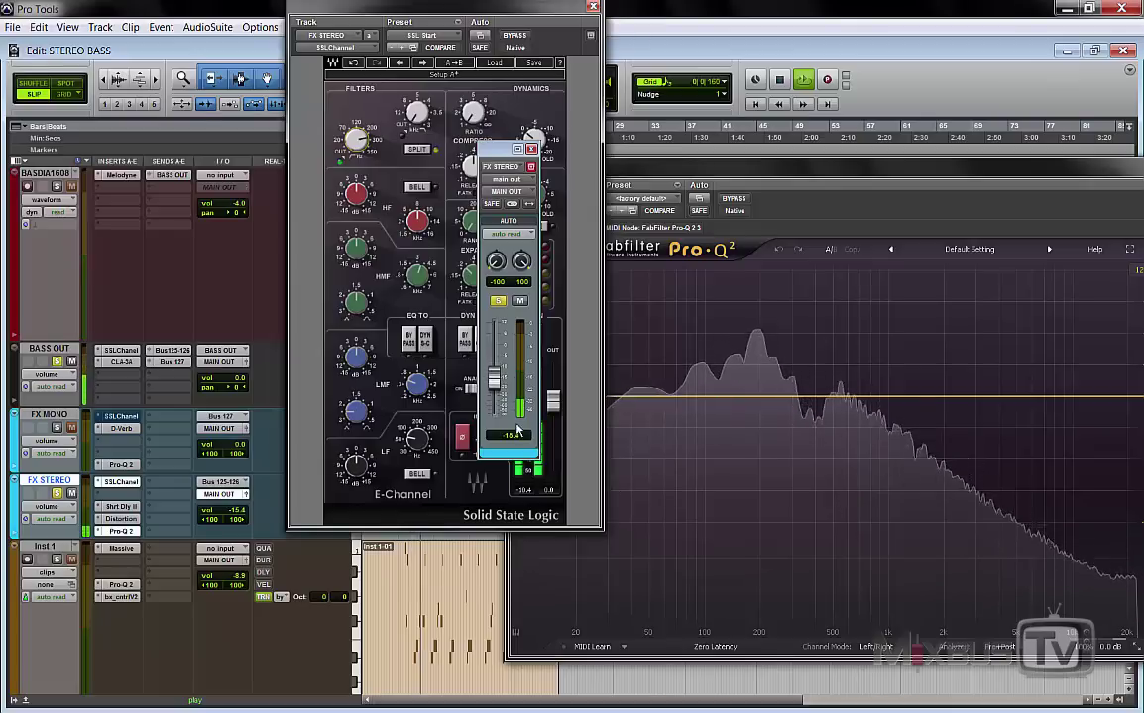
{"action": "left_click", "coordinate": [531, 150]}
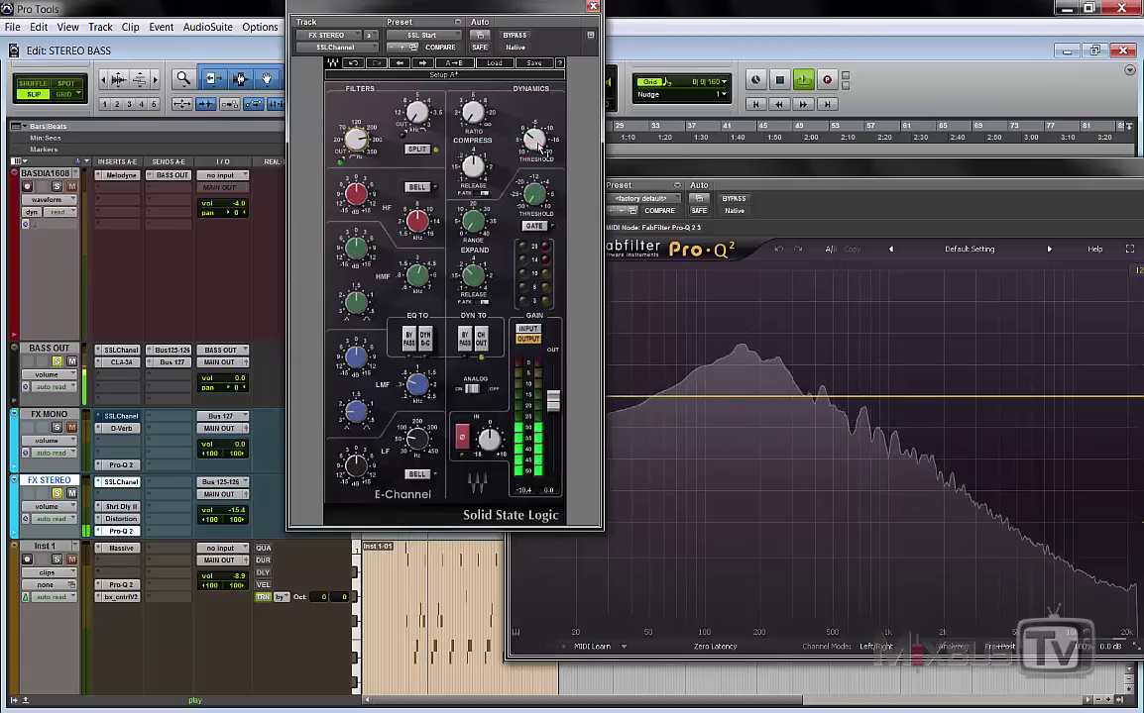
- Bypass SSLChannel on FX STEREO and add a 24 dB/oct low cut at about 265 Hz in Pro-Q 2
{"action": "left_click", "coordinate": [515, 36]}
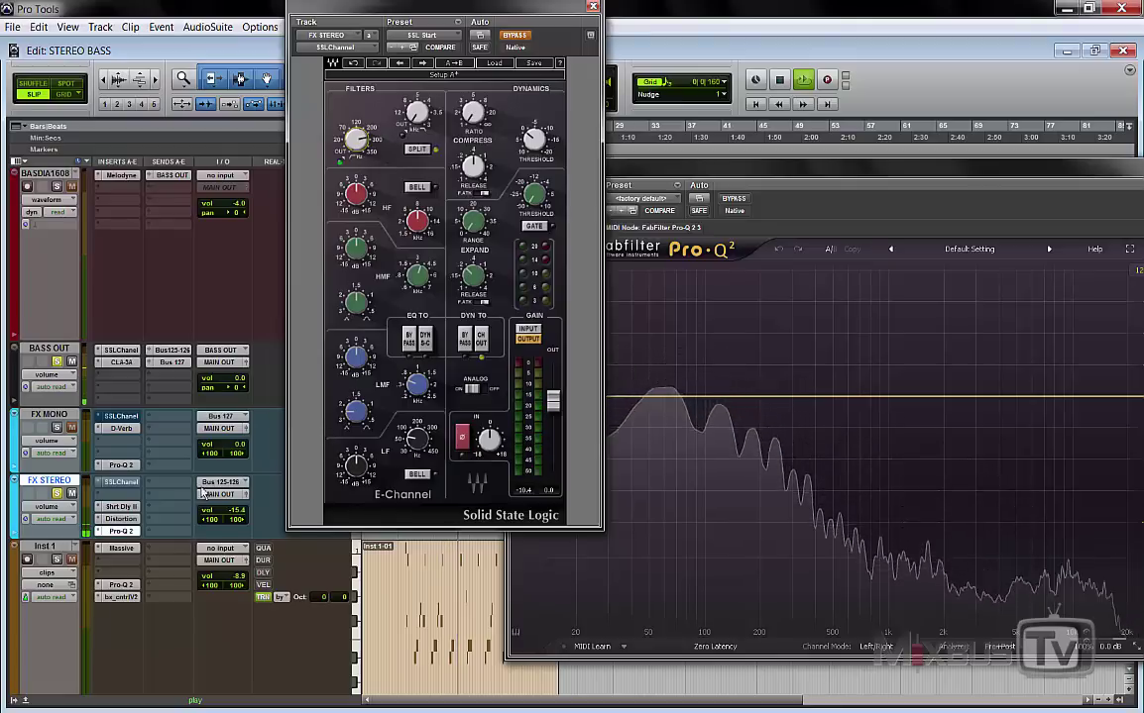
{"action": "left_click", "coordinate": [734, 188]}
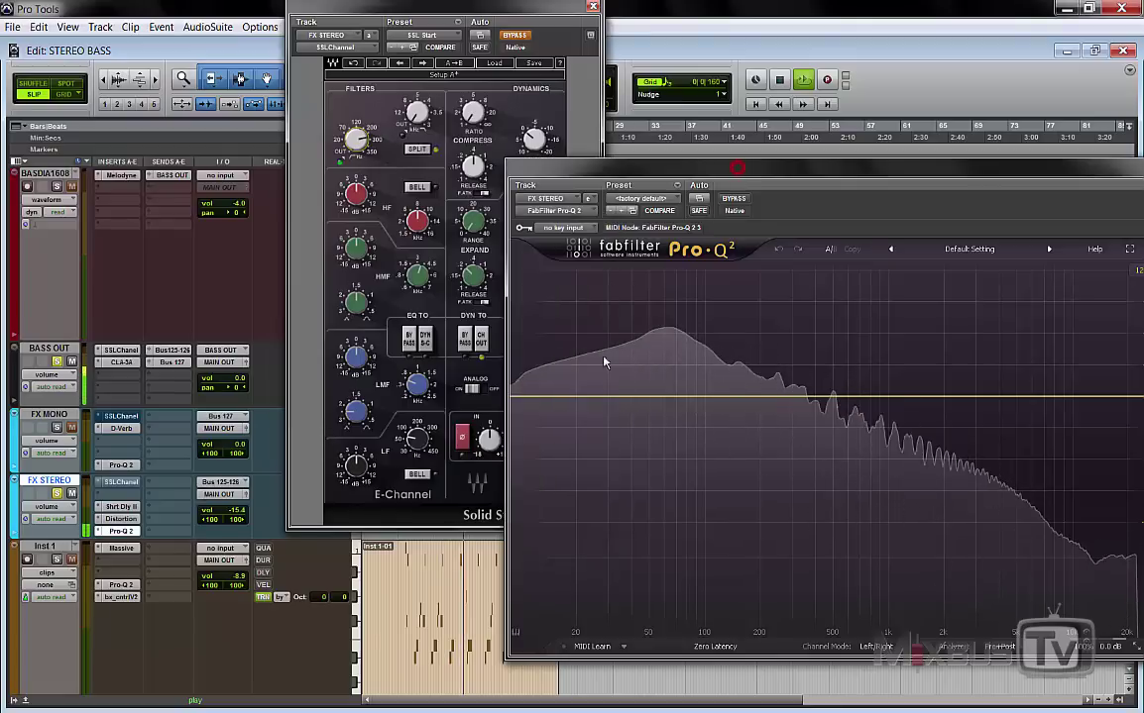
{"action": "left_click", "coordinate": [531, 400]}
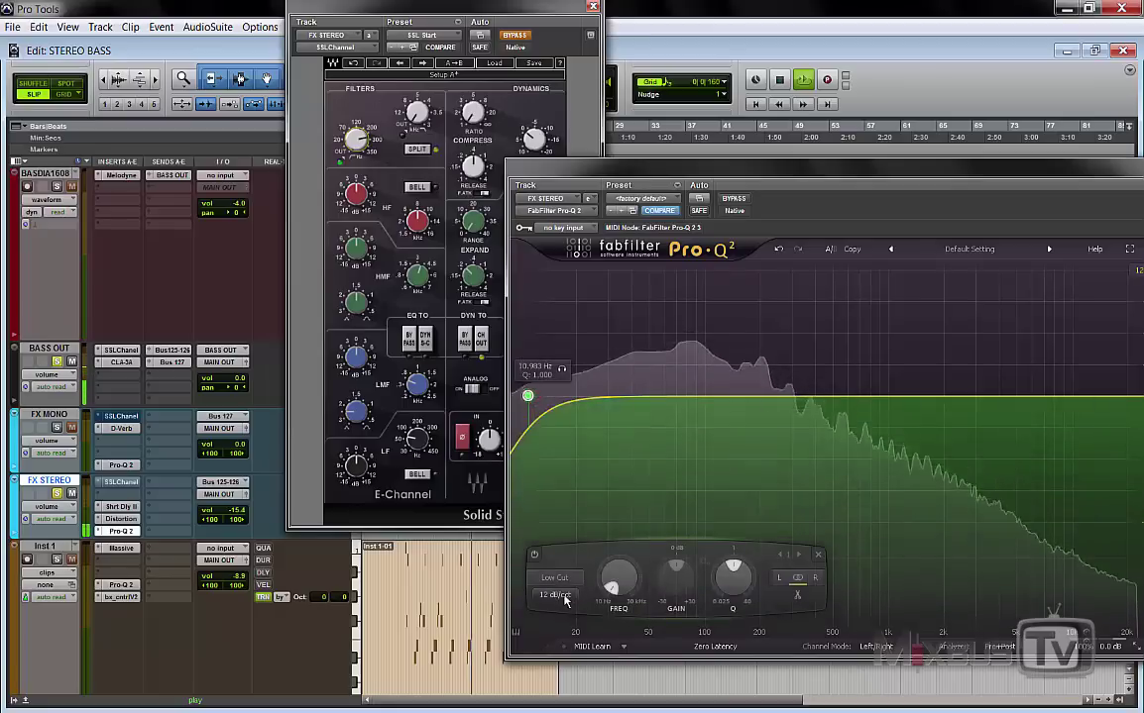
{"action": "left_click", "coordinate": [562, 598]}
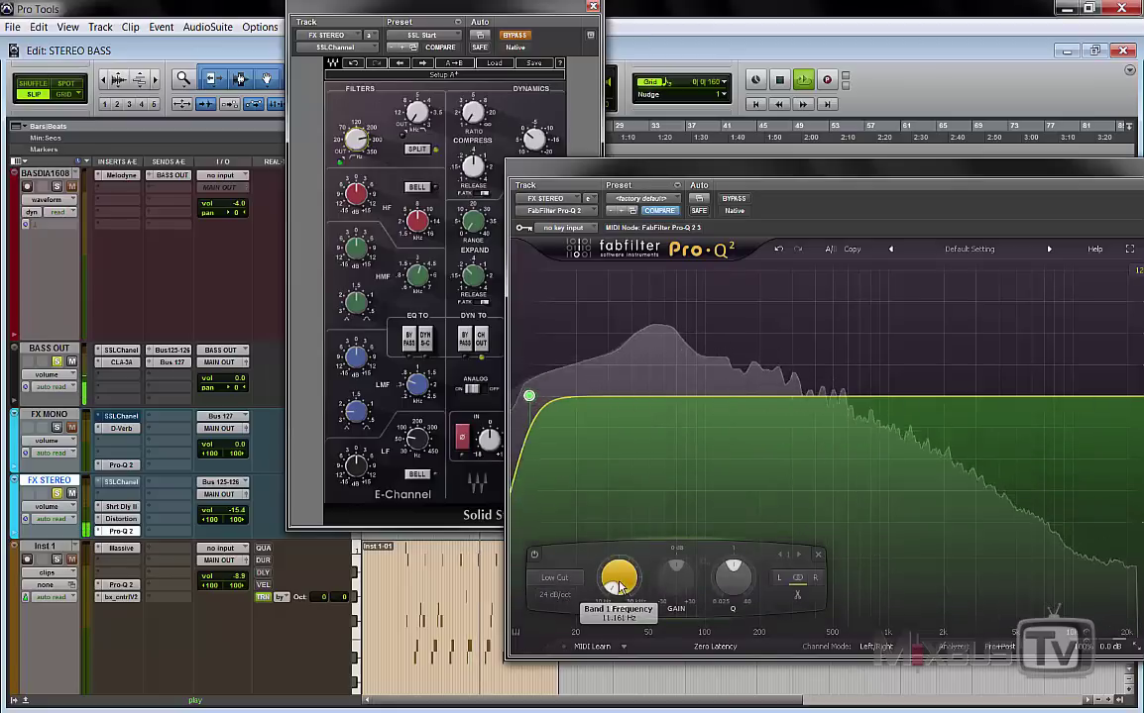
{"action": "scroll", "coordinate": [619, 584], "scroll_direction": "up", "scroll_amount": 2}
{"action": "scroll", "coordinate": [620, 587], "scroll_direction": "up", "scroll_amount": 10}
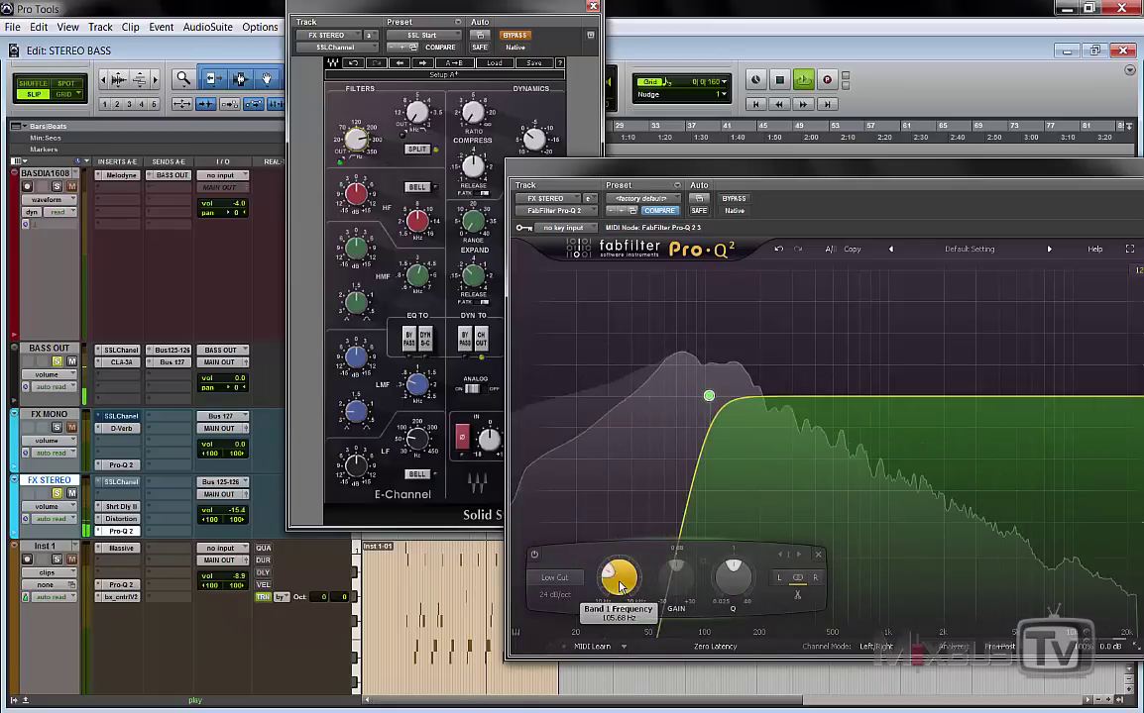
{"action": "scroll", "coordinate": [620, 587], "scroll_direction": "up", "scroll_amount": 2}
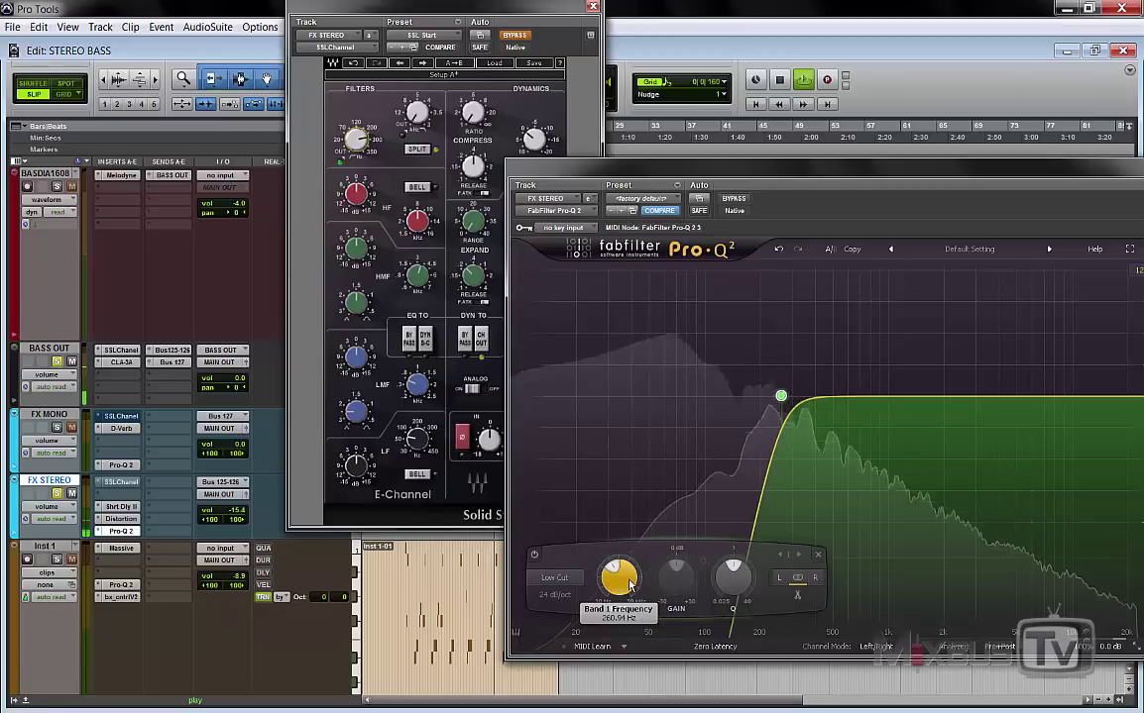
{"action": "key", "text": "space"}
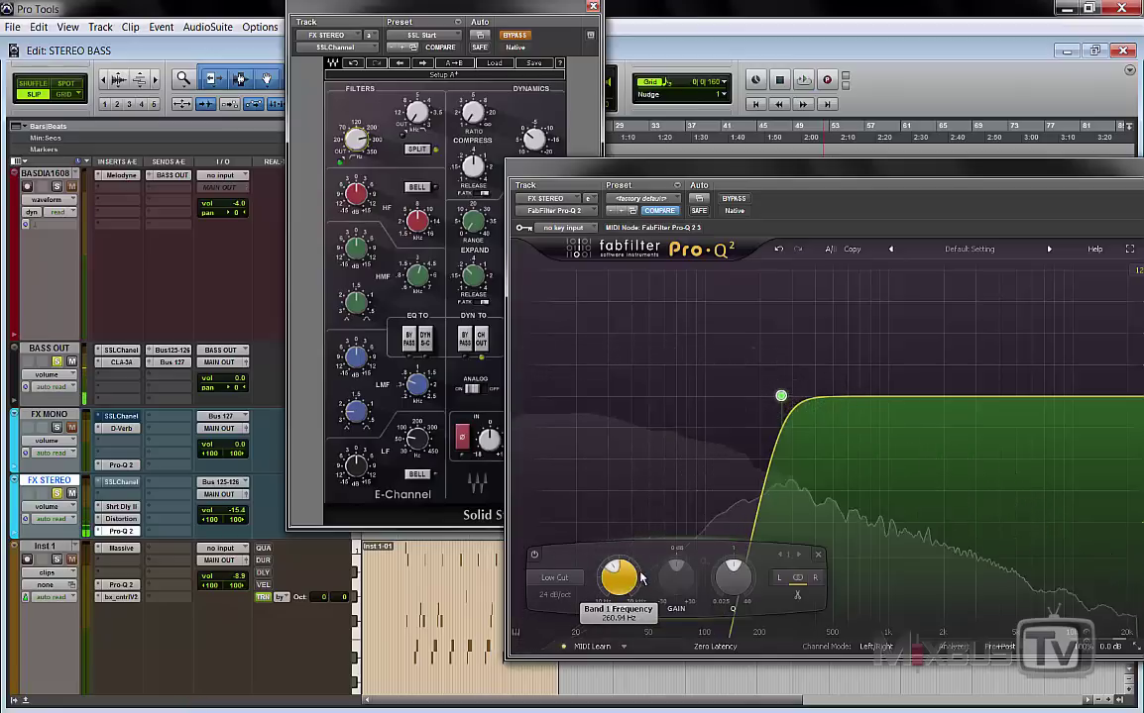
{"action": "key", "text": "space"}
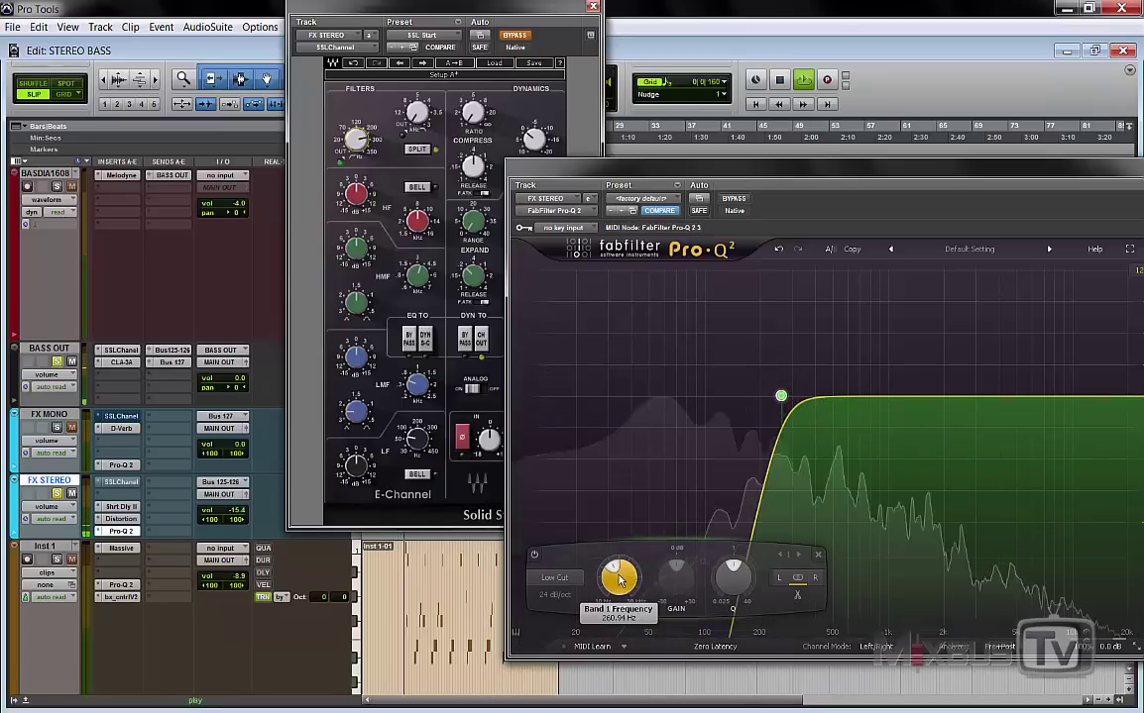
{"action": "left_click_drag", "start_coordinate": [733, 181], "coordinate": [687, 164]}
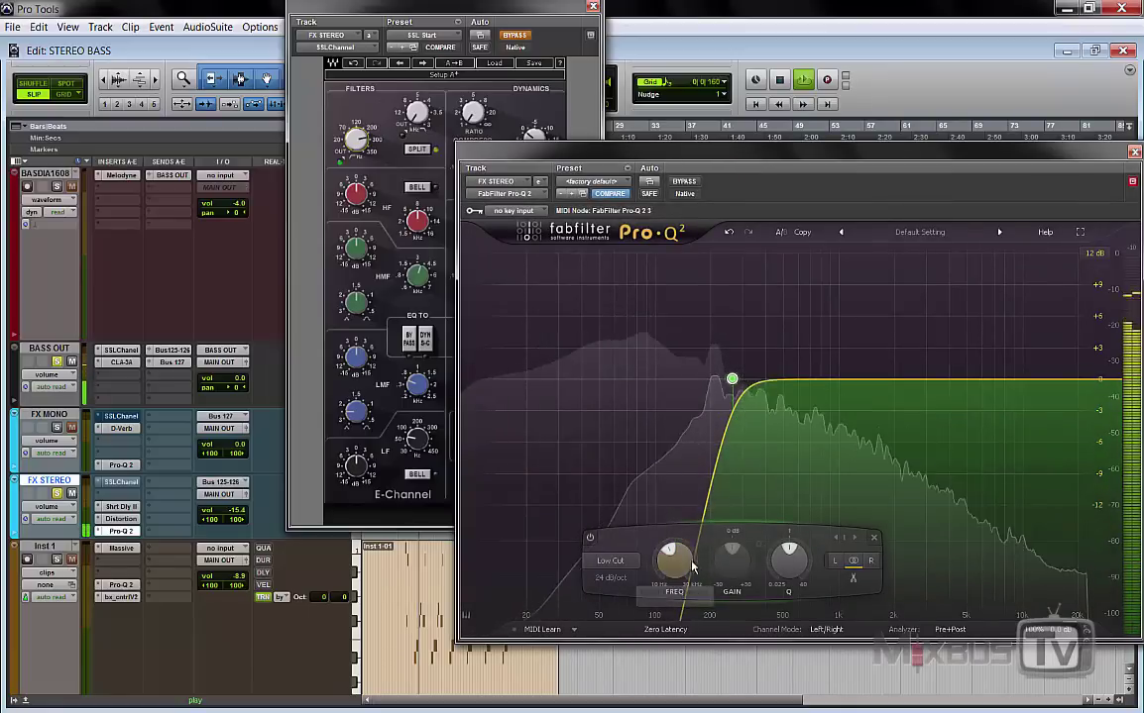
{"action": "mouse_move", "coordinate": [678, 567]}
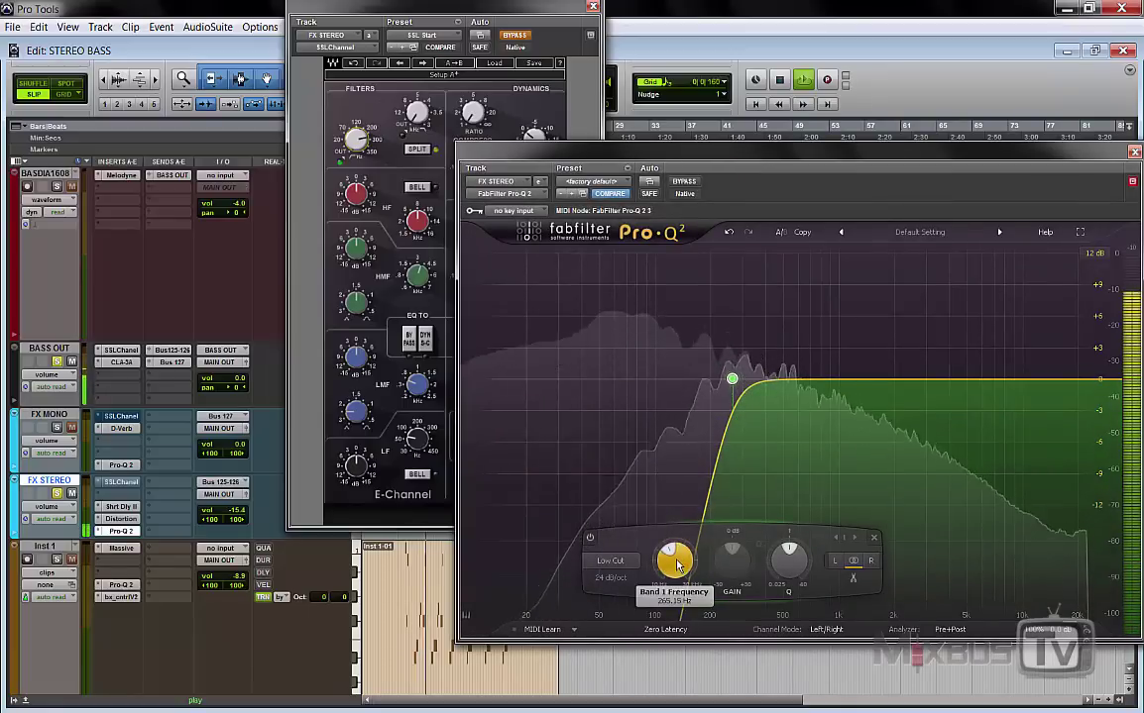
- Compare the SSLChannel filter with the Pro-Q 2 low cut by alternately bypassing each during playback
{"action": "left_click", "coordinate": [683, 182]}
{"action": "left_click", "coordinate": [573, 84]}
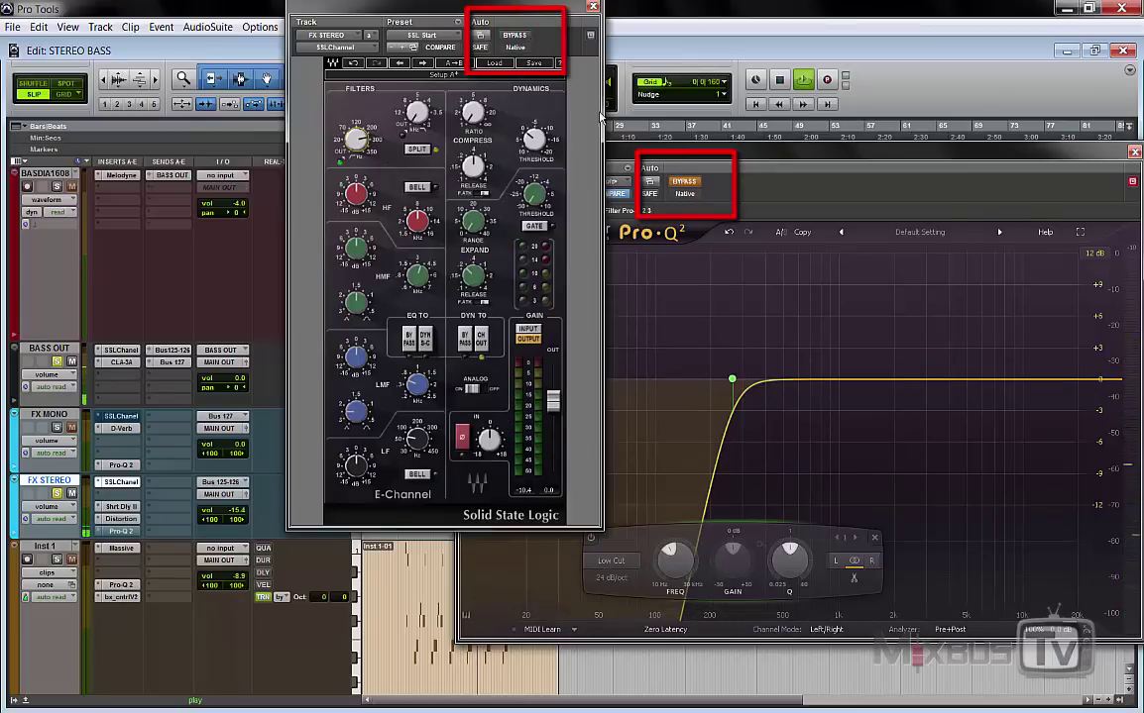
{"action": "left_click", "coordinate": [516, 35]}
{"action": "left_click", "coordinate": [683, 181]}
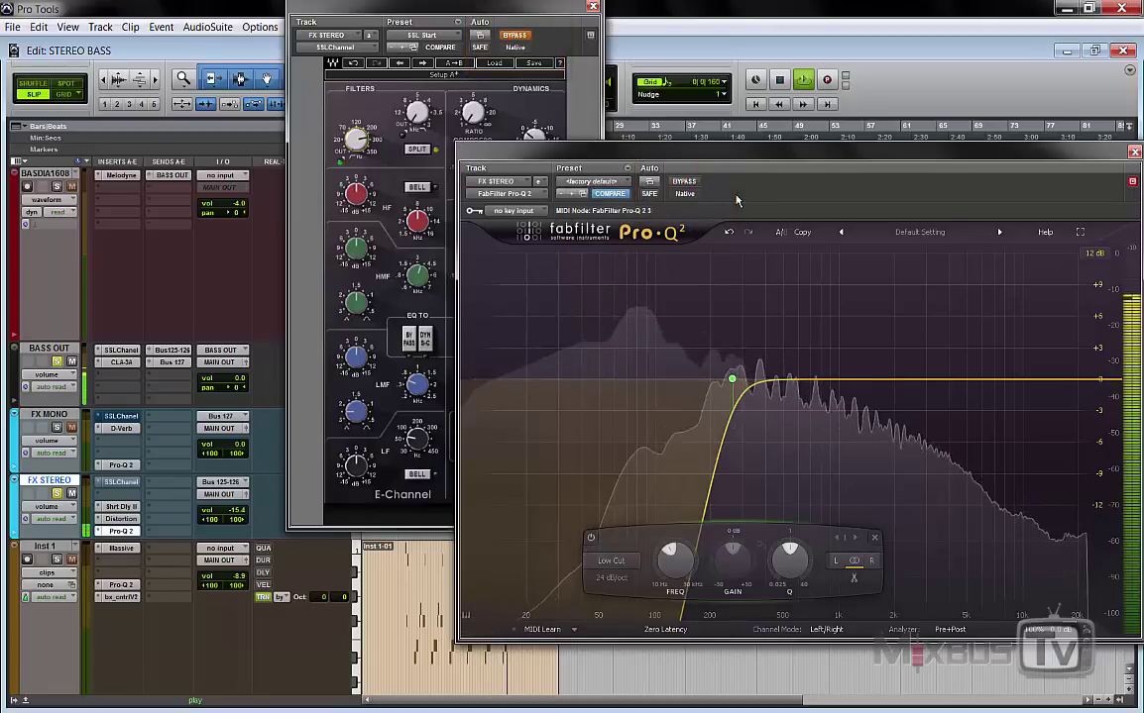
{"action": "key", "text": "space"}
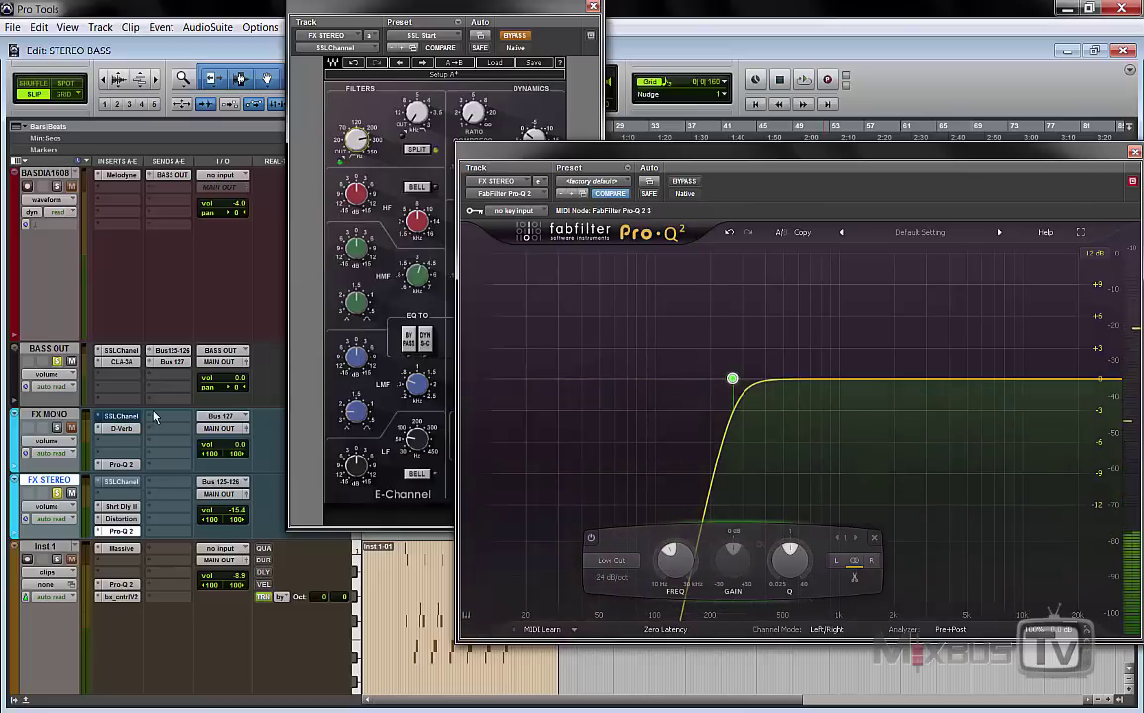
- Close the Pro-Q 2 and SSLChannel windows of FX STEREO
{"action": "left_click_drag", "start_coordinate": [1067, 152], "coordinate": [902, 162]}
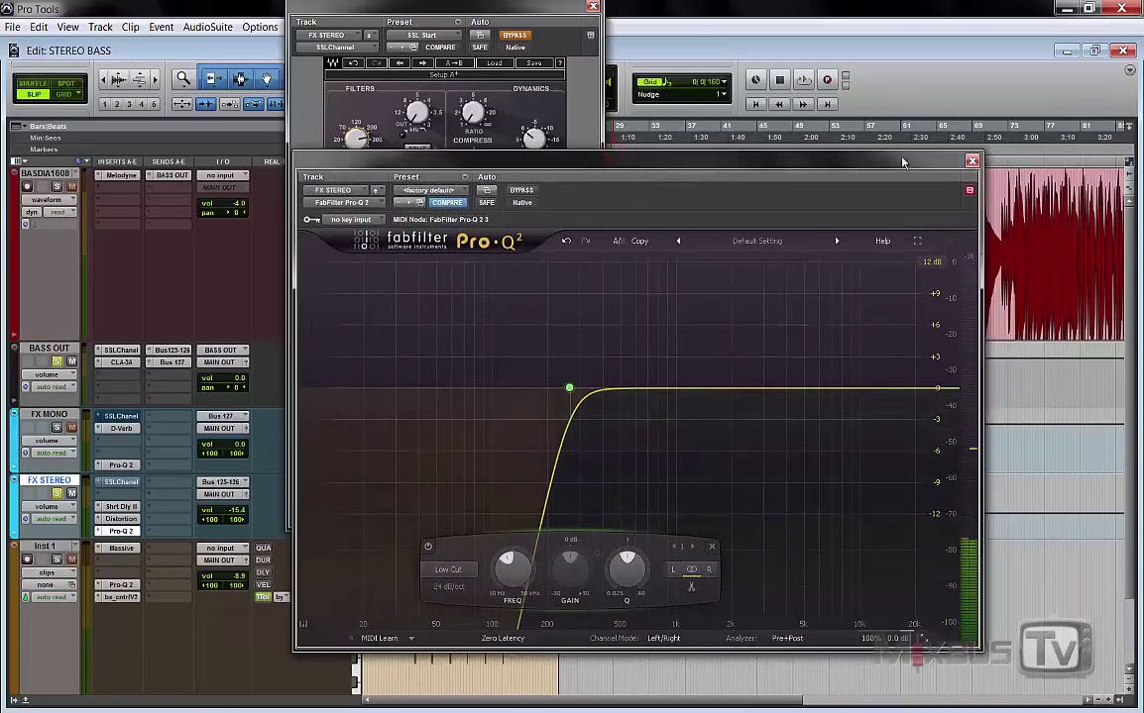
{"action": "left_click", "coordinate": [971, 161]}
{"action": "left_click", "coordinate": [594, 8]}
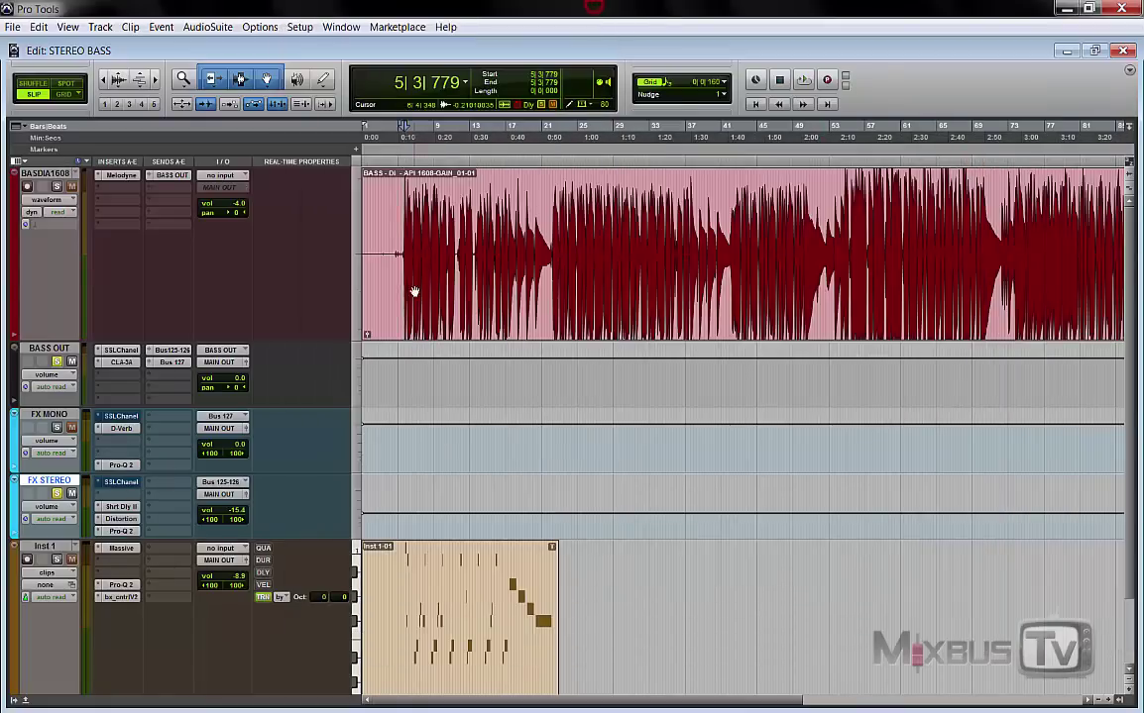
- Open FX STEREO's SSLChannel again to review its filter section, and close it
{"action": "left_click", "coordinate": [121, 481]}
{"action": "left_click_drag", "start_coordinate": [283, 34], "coordinate": [592, 130]}
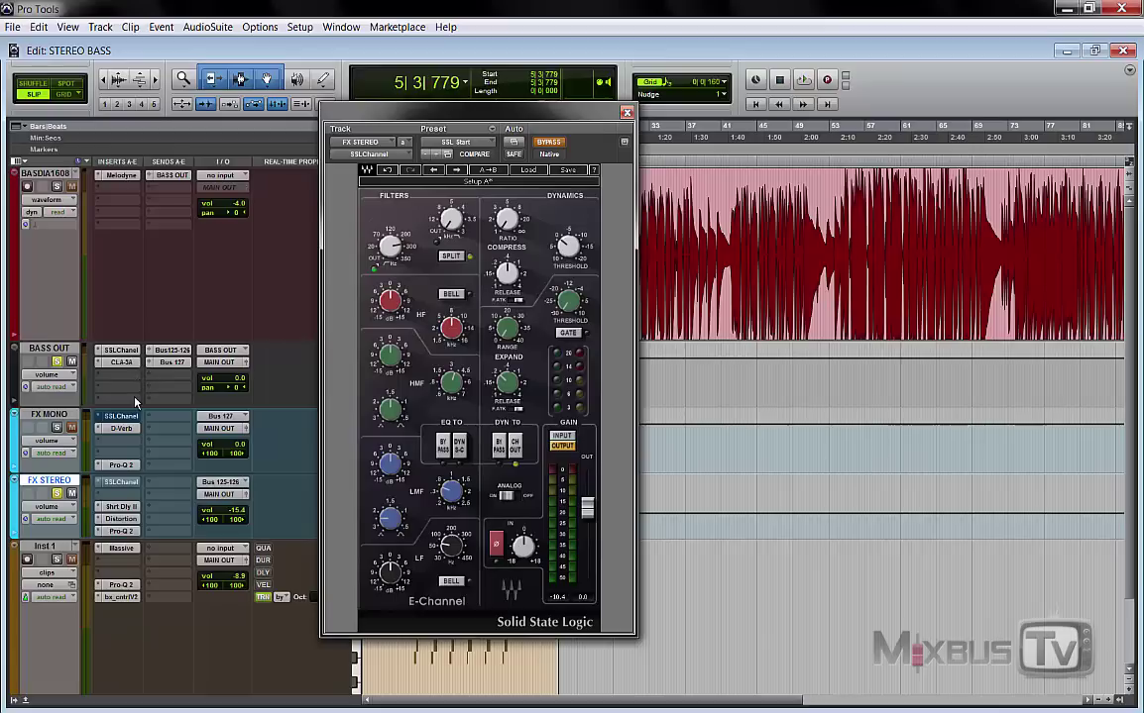
{"action": "left_click", "coordinate": [626, 115]}
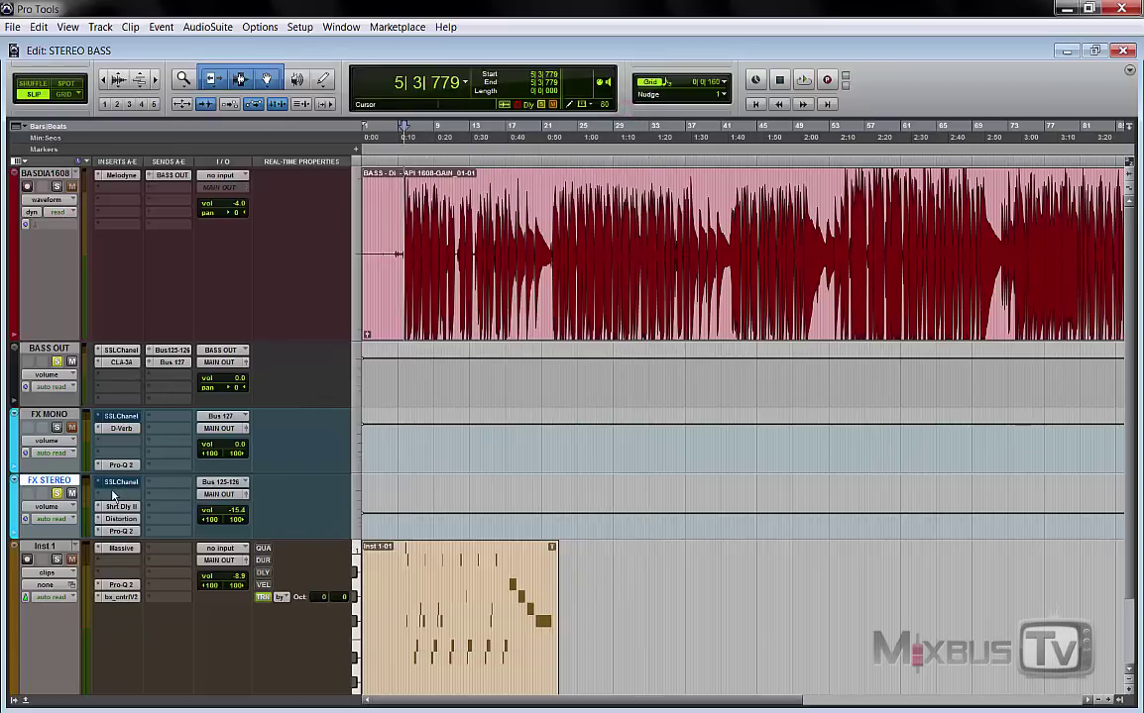
- Play BASS OUT with FX STEREO, comparing SSLChannel against Pro-Q 2 and ending with only Pro-Q 2 enabled
{"action": "key", "text": "space"}
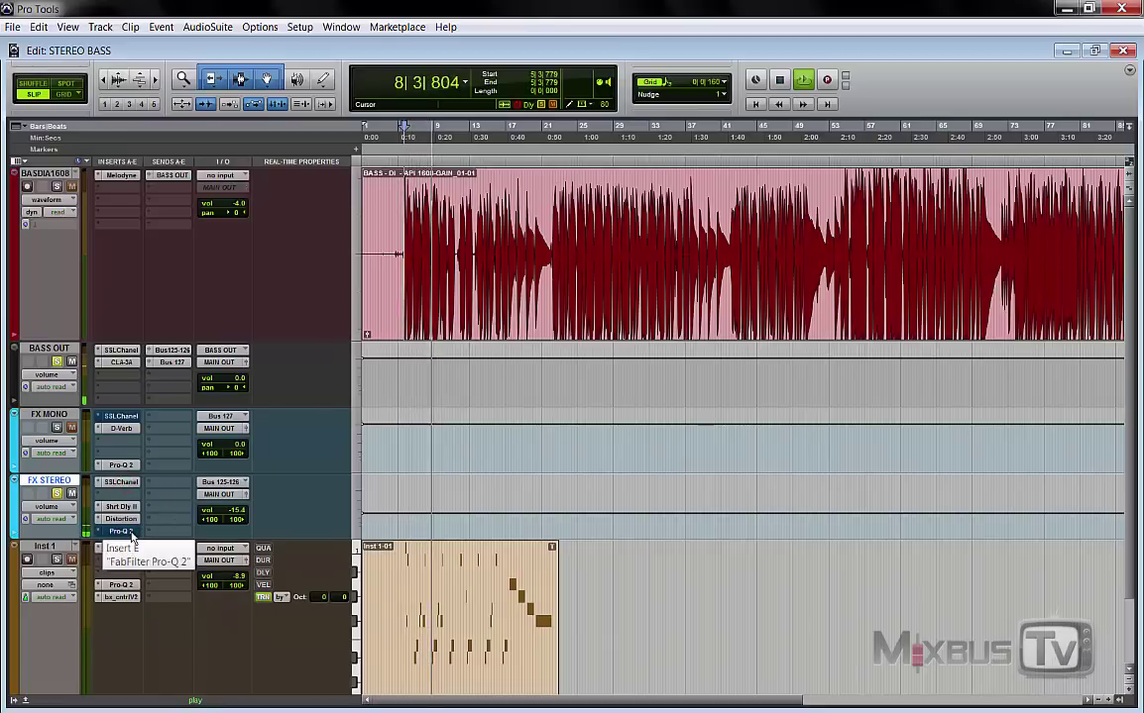
{"action": "left_click", "coordinate": [131, 533]}
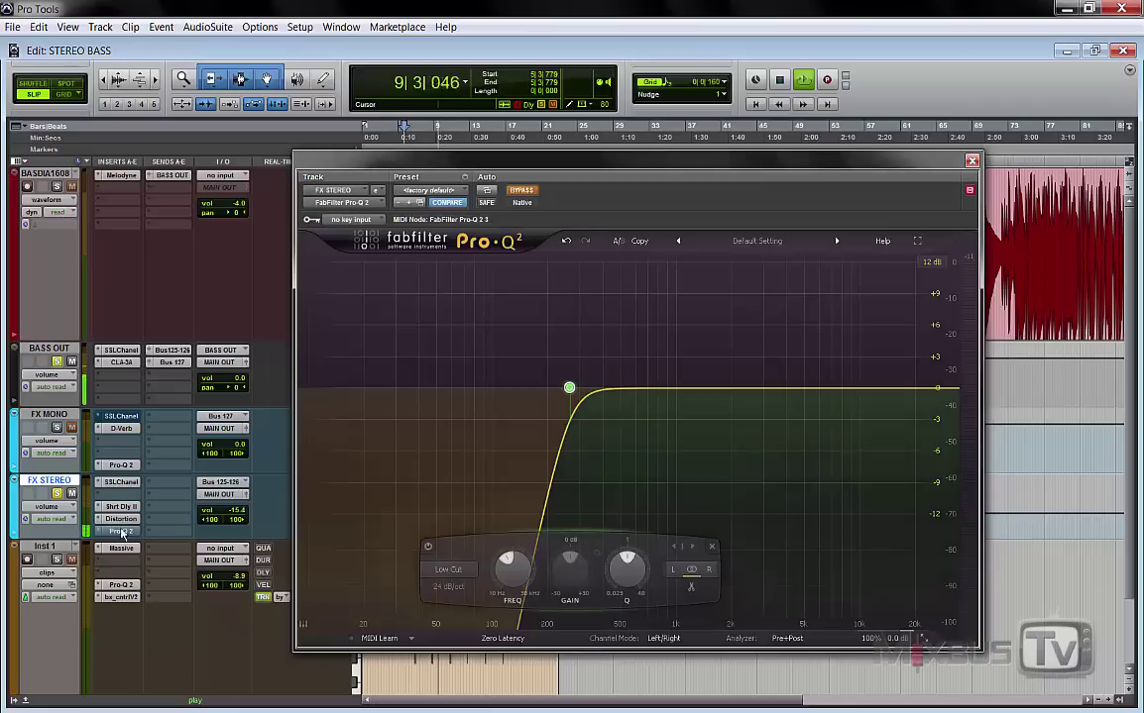
{"action": "left_click", "coordinate": [124, 533], "text": "ctrl"}
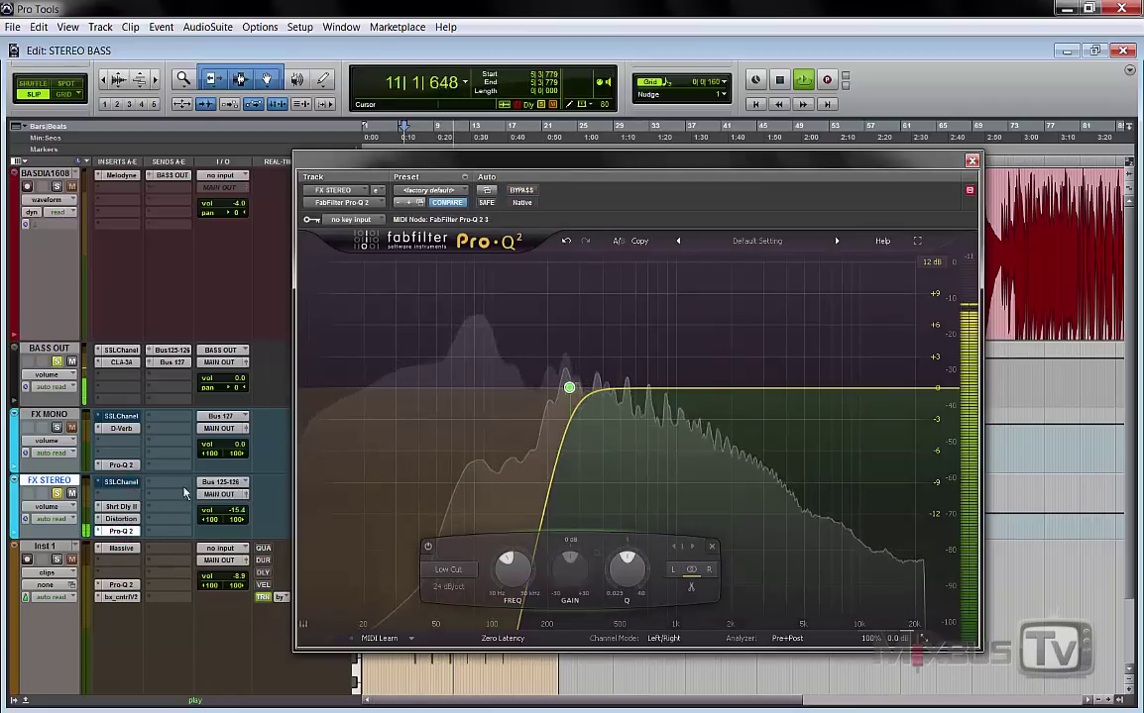
{"action": "key", "text": "space"}
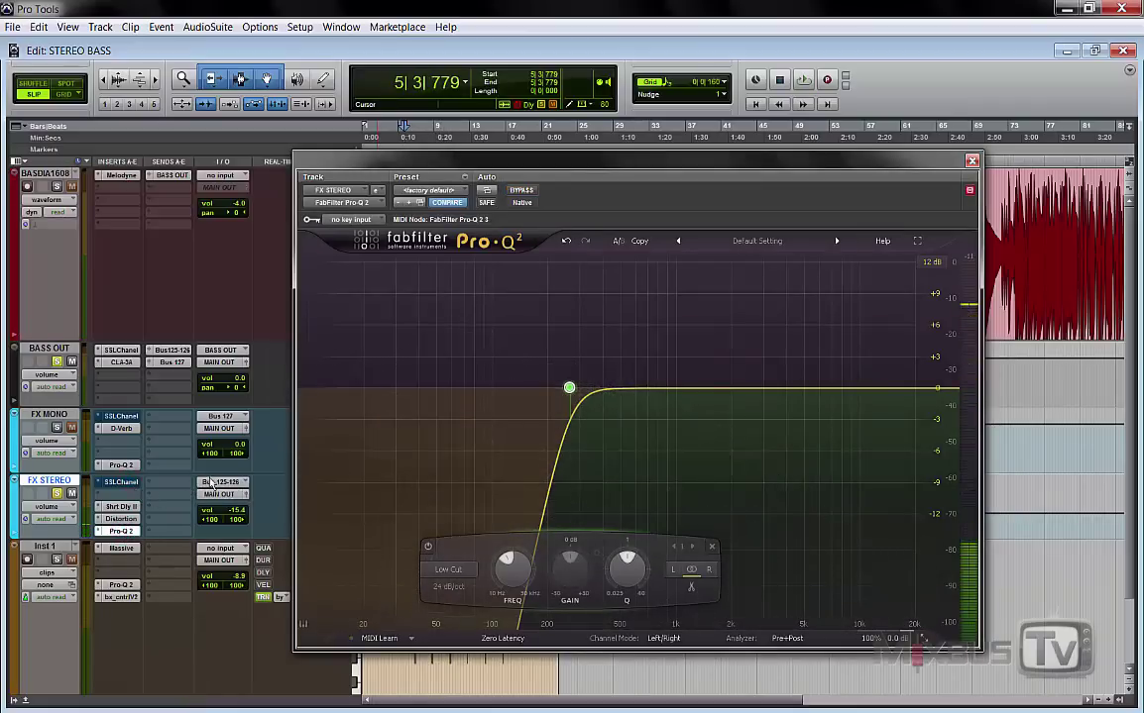